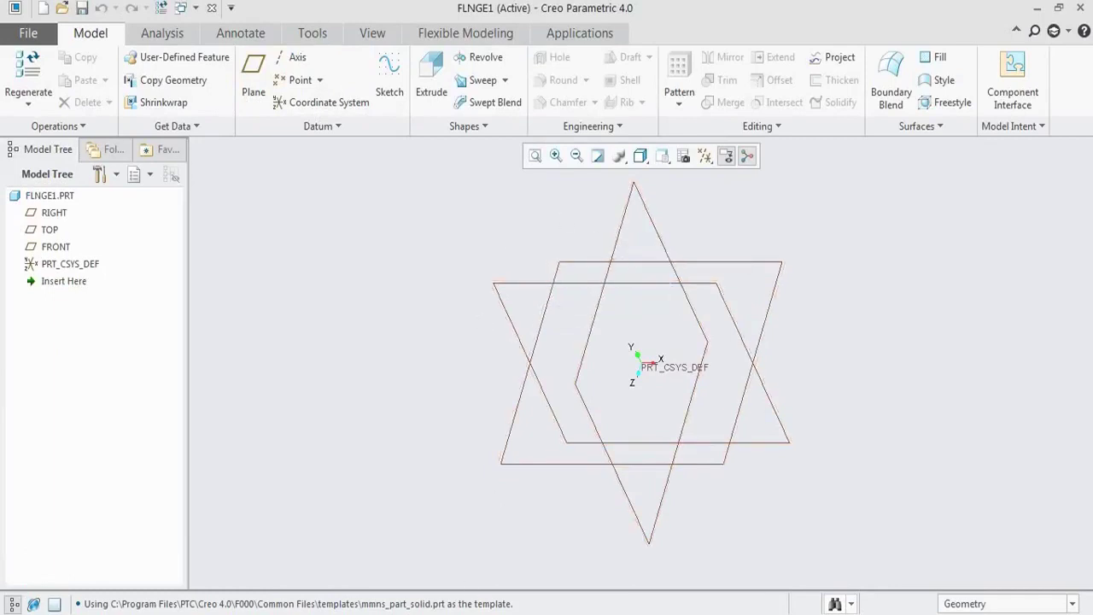
- Start a sketch on the FRONT datum plane and orient the view to the sketch plane
{"action": "key", "text": "alt+Tab"}
{"action": "scroll", "coordinate": [494, 365], "scroll_direction": "down", "scroll_amount": 10}
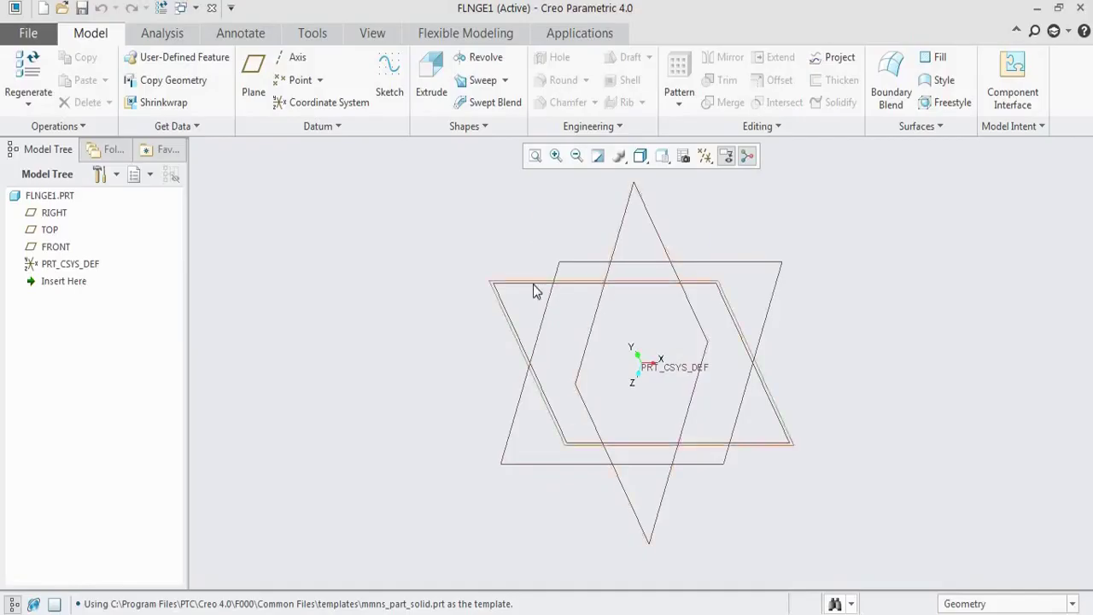
{"action": "left_click", "coordinate": [533, 291]}
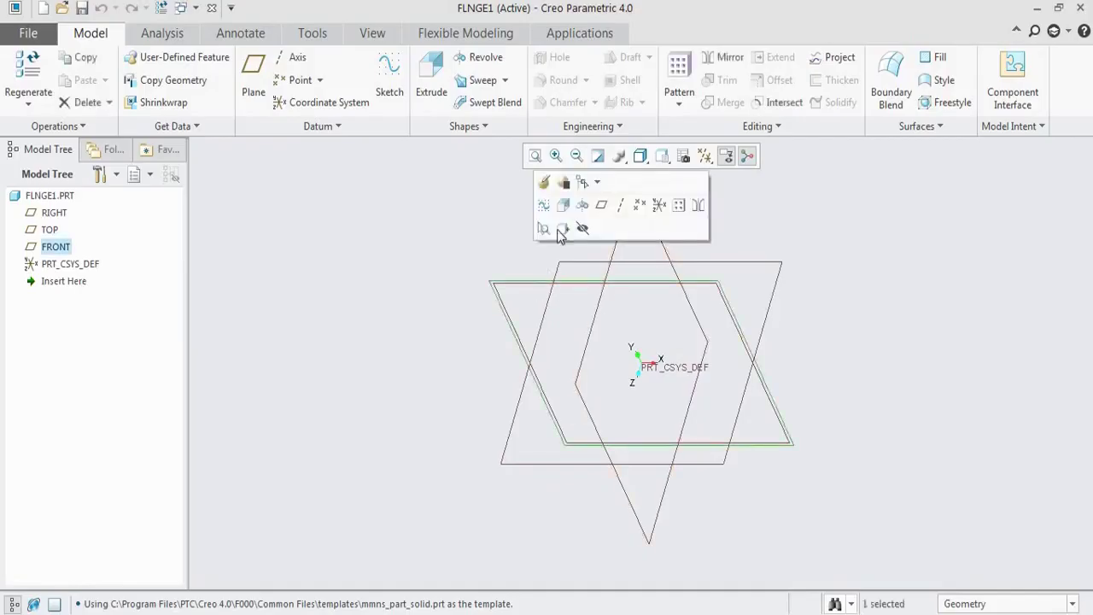
{"action": "left_click", "coordinate": [390, 81]}
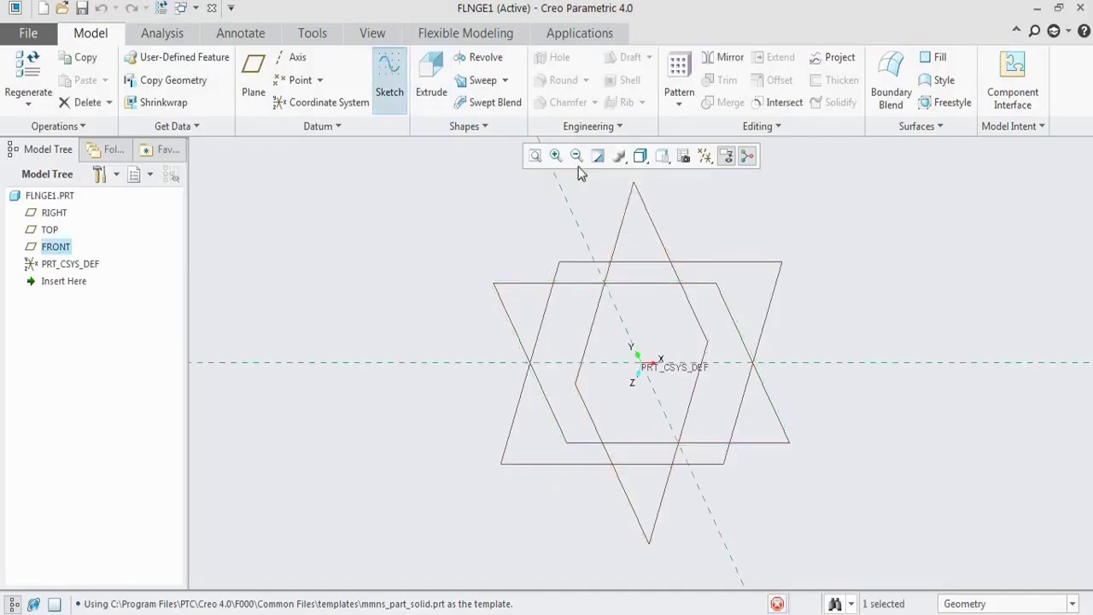
{"action": "left_click", "coordinate": [684, 155]}
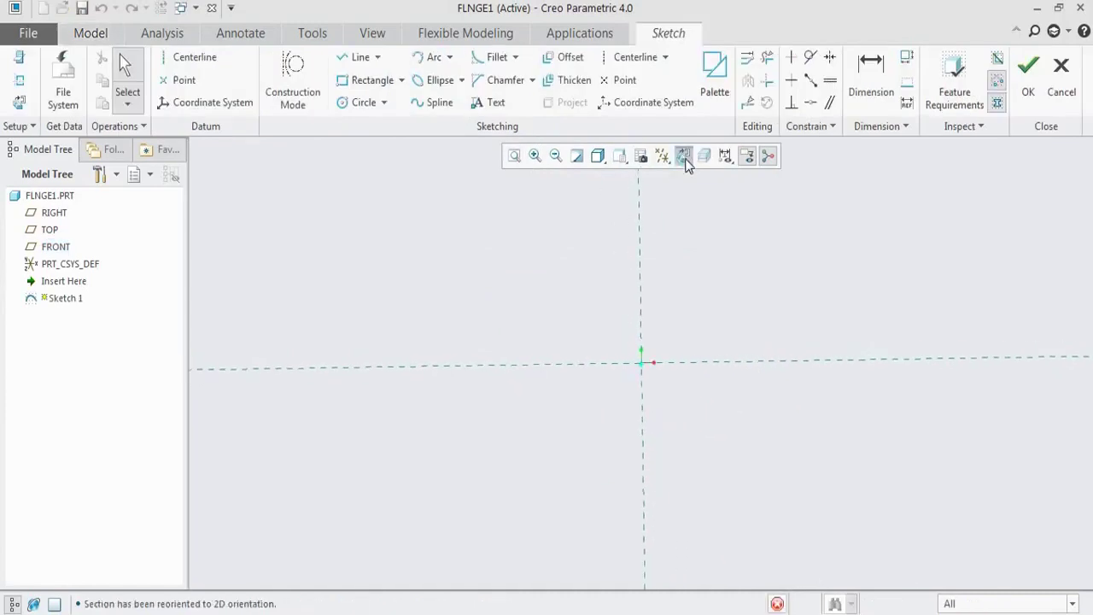
- Draw a horizontal and a vertical datum centerline through the sketch origin
{"action": "left_click", "coordinate": [195, 58]}
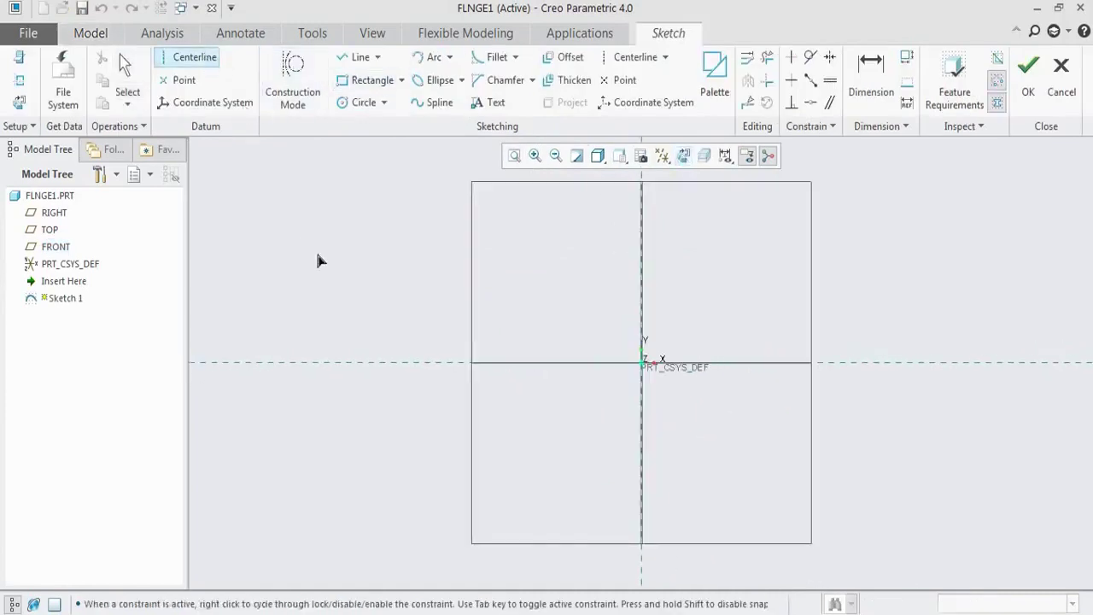
{"action": "left_click", "coordinate": [339, 363]}
{"action": "left_click", "coordinate": [534, 365]}
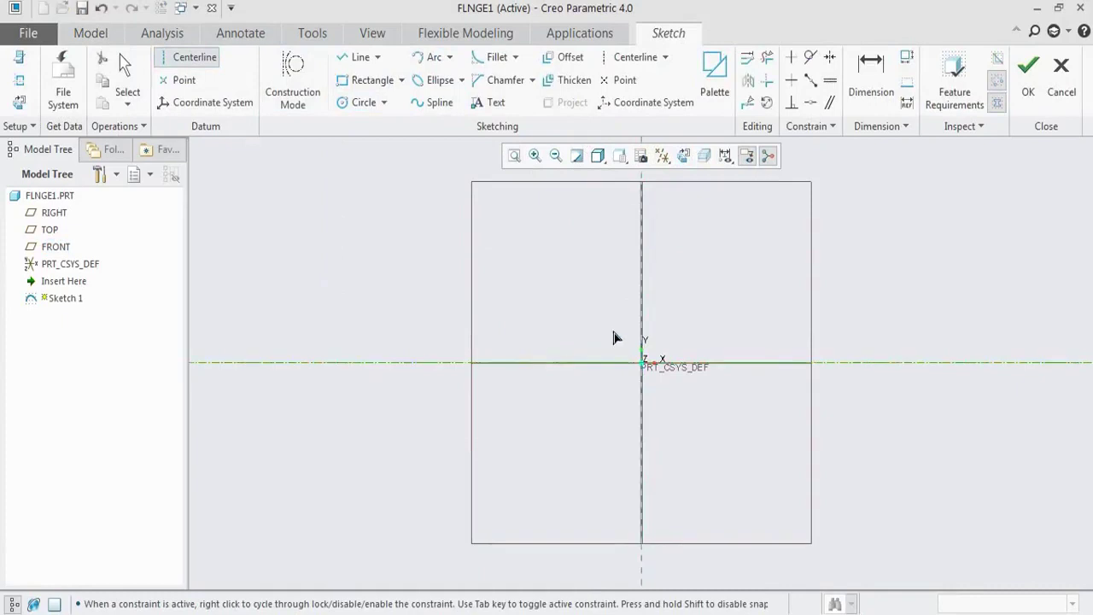
{"action": "left_click", "coordinate": [639, 262]}
{"action": "left_click", "coordinate": [645, 439]}
- Sketch a circle centred on the origin and set its diameter to 220 mm
{"action": "key", "text": "alt+Tab"}
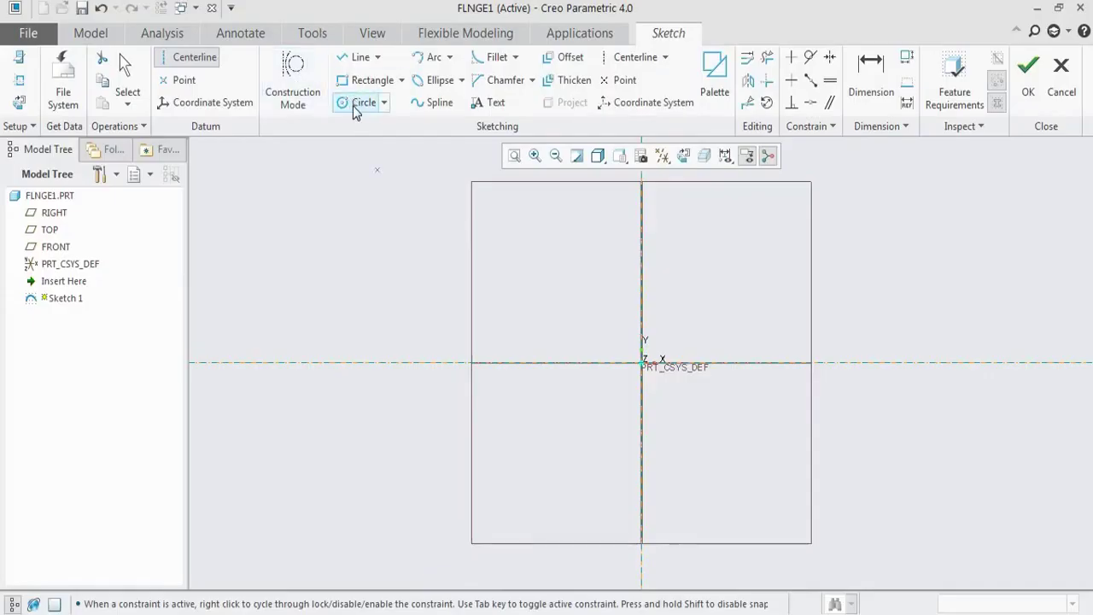
{"action": "left_click", "coordinate": [355, 104]}
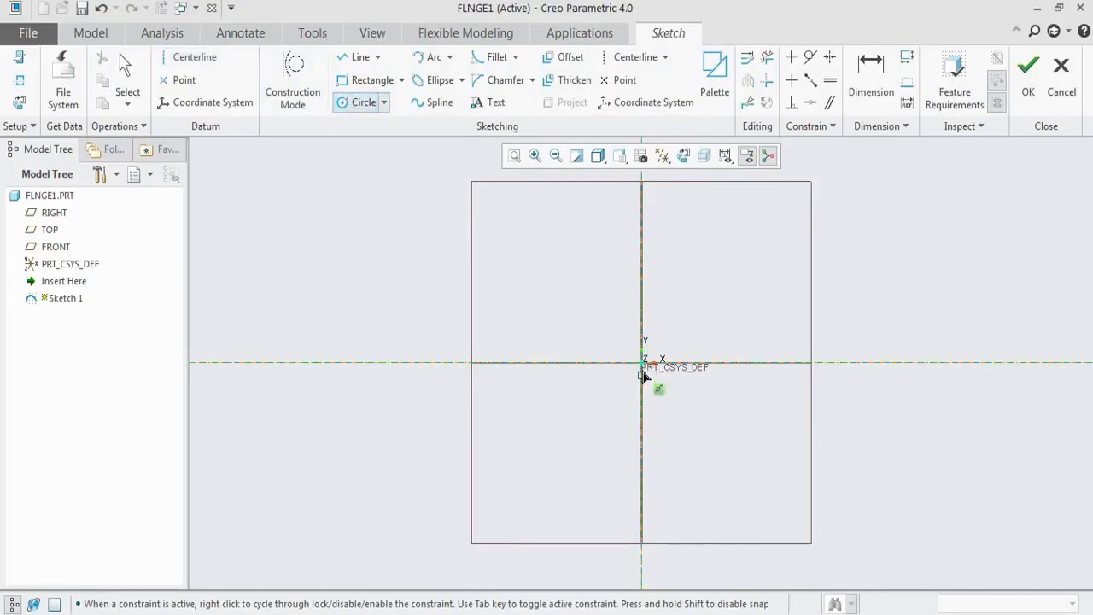
{"action": "left_click", "coordinate": [642, 364]}
{"action": "left_click", "coordinate": [703, 418]}
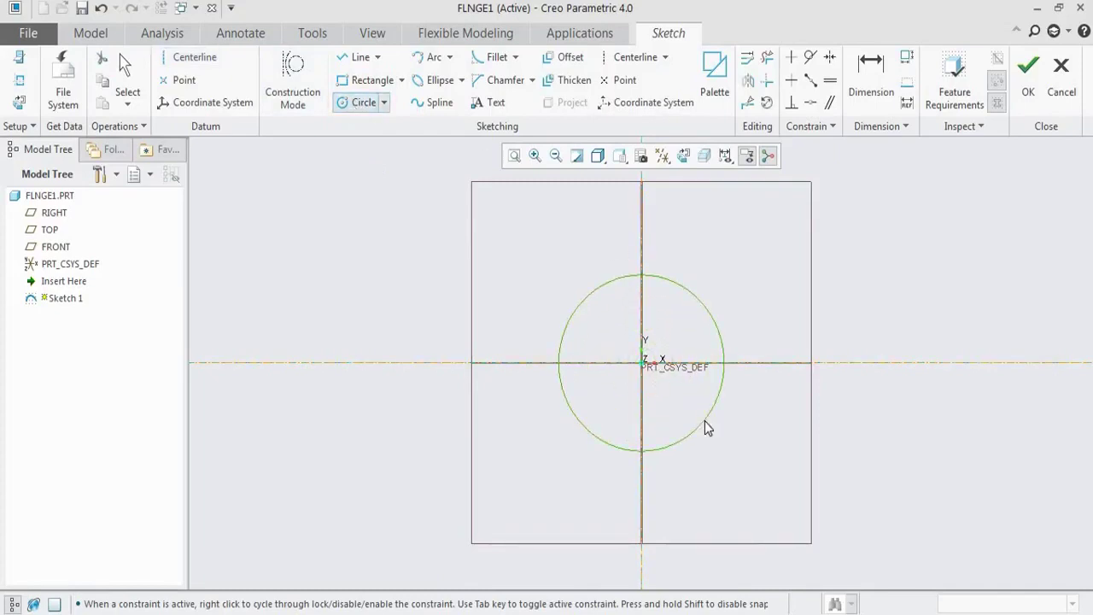
{"action": "middle_click", "coordinate": [749, 408]}
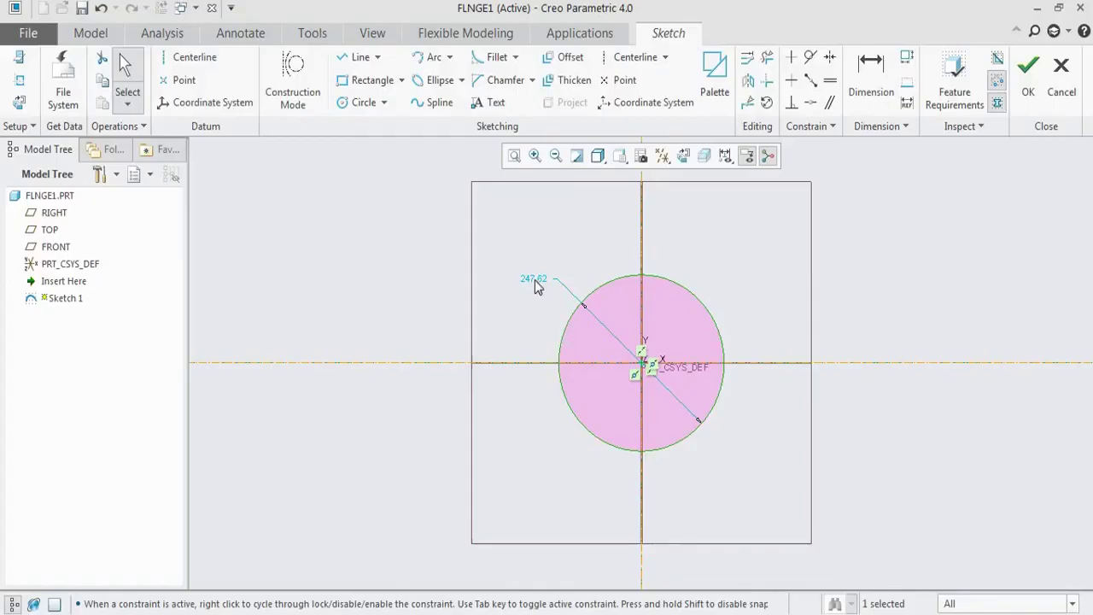
{"action": "double_click", "coordinate": [534, 275]}
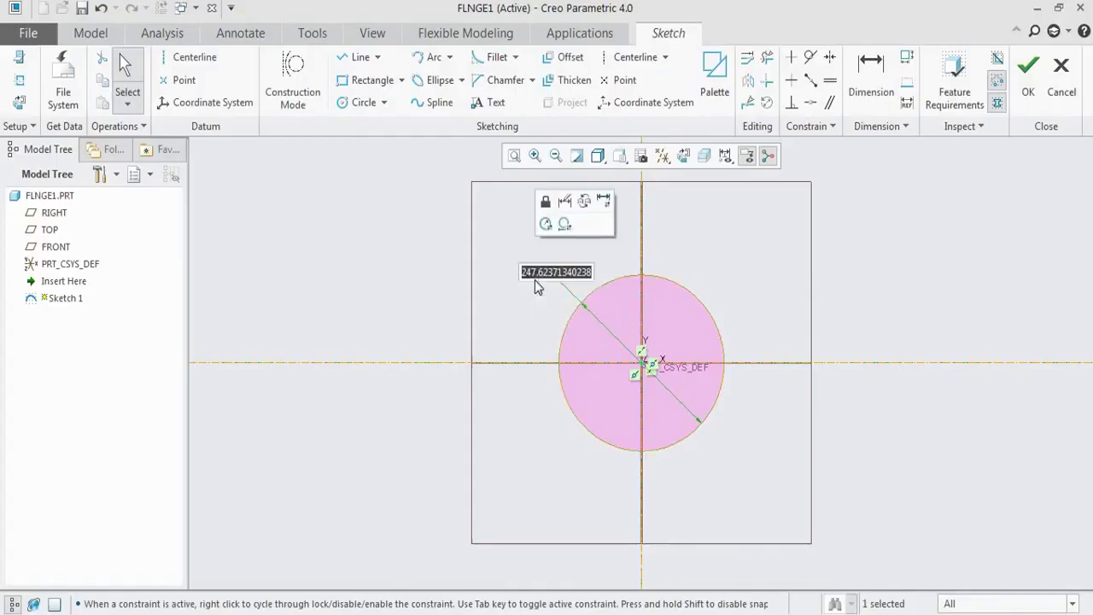
{"action": "type", "text": "220"}
{"action": "key", "text": "Return"}
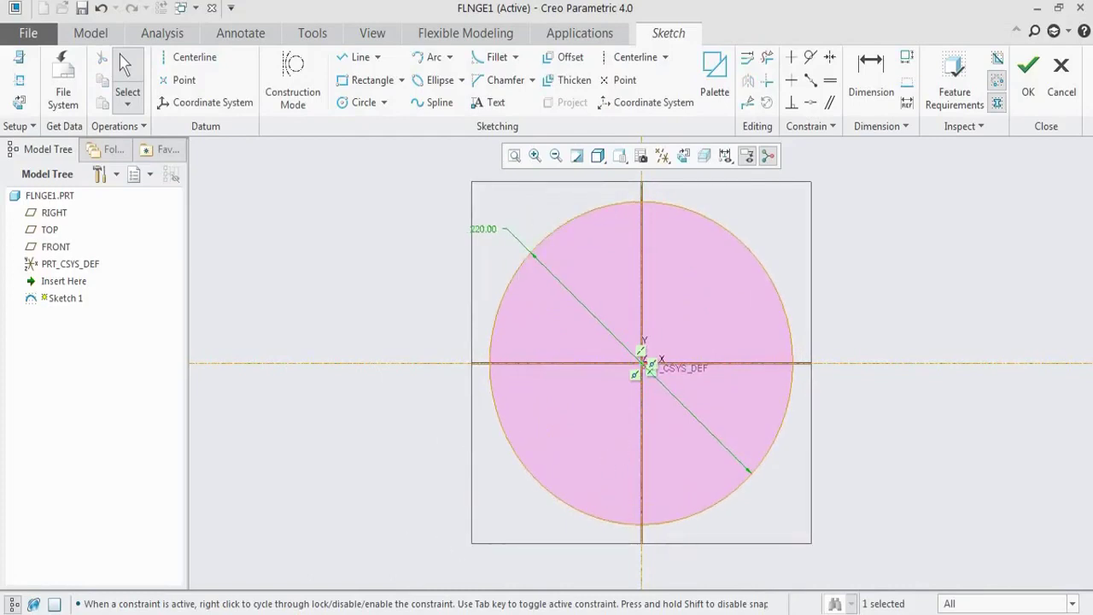
- Finish the sketch and extrude the circle 25 mm into the flange disc, checking the thickness in the Adobe Reader drawing
{"action": "left_click", "coordinate": [309, 554]}
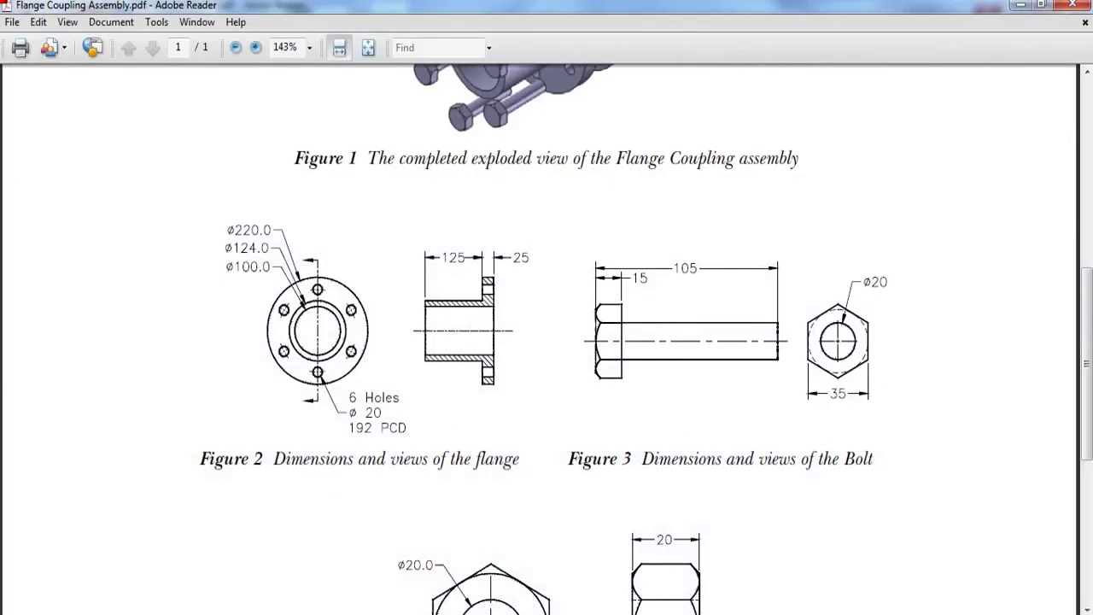
{"action": "key", "text": "alt+Tab"}
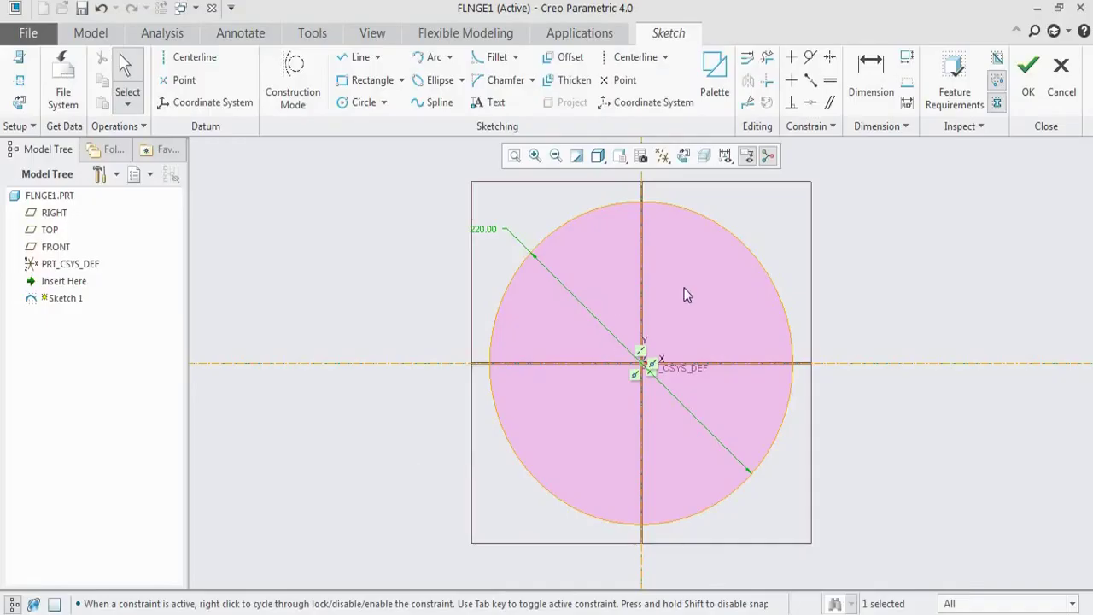
{"action": "middle_click_drag", "start_coordinate": [674, 288], "coordinate": [640, 308]}
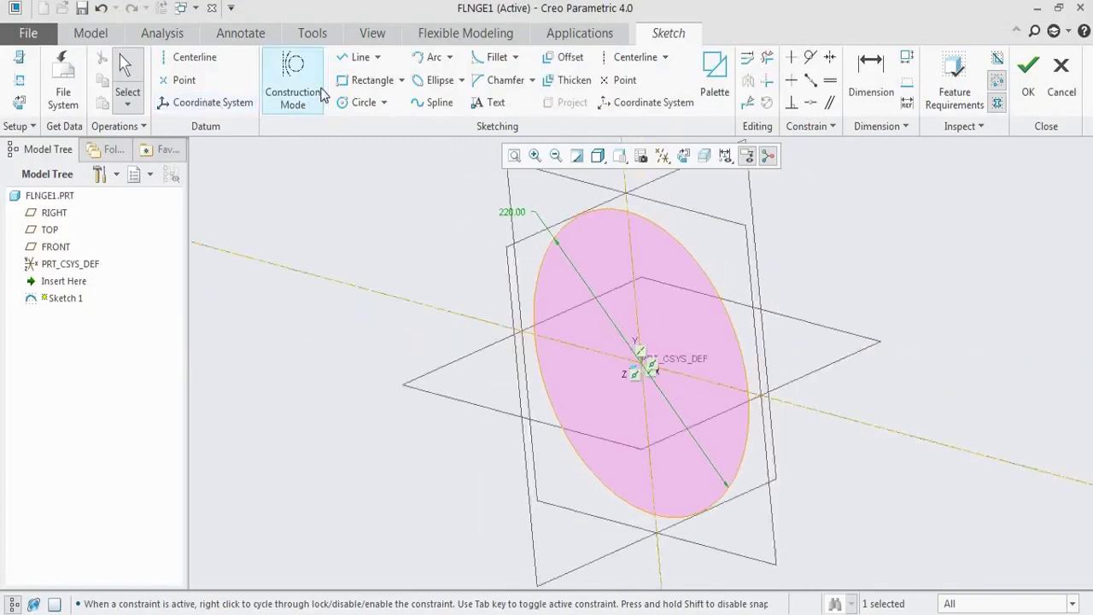
{"action": "left_click", "coordinate": [1031, 78]}
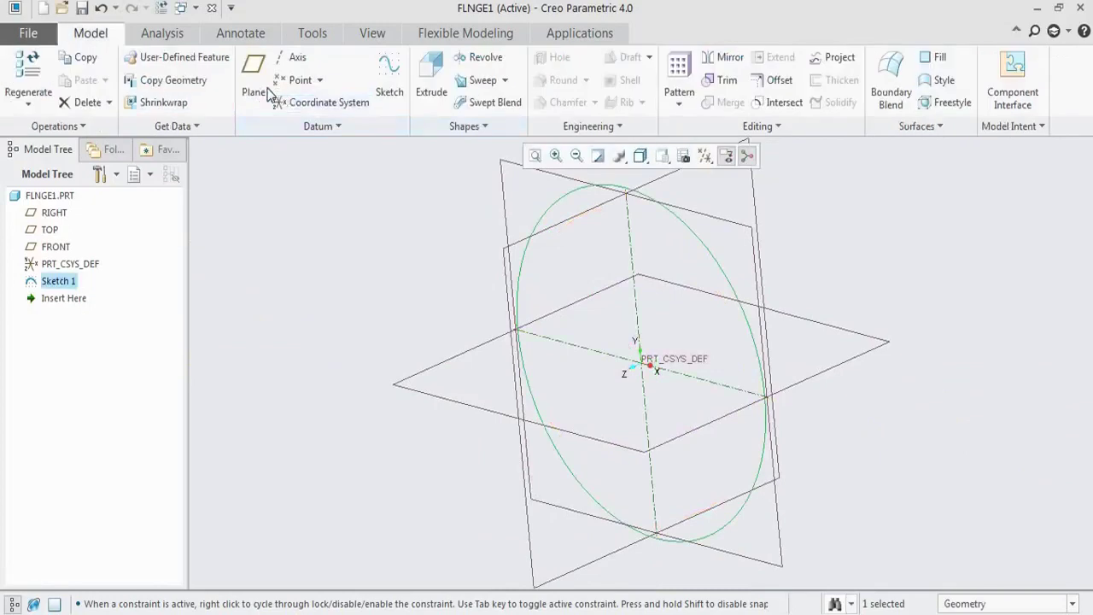
{"action": "left_click", "coordinate": [434, 81]}
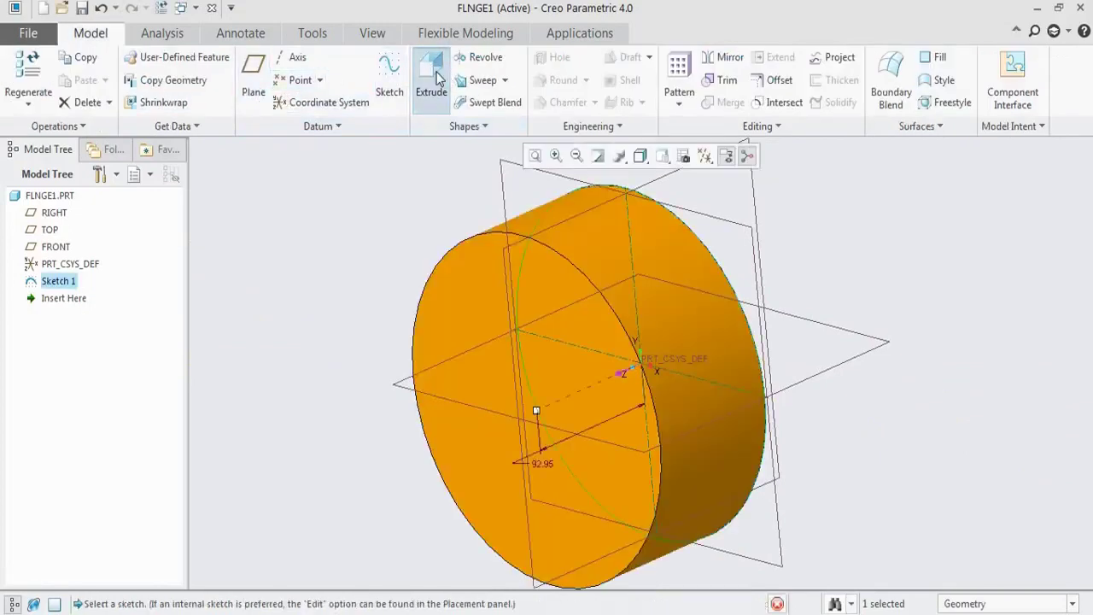
{"action": "key", "text": "alt+Tab"}
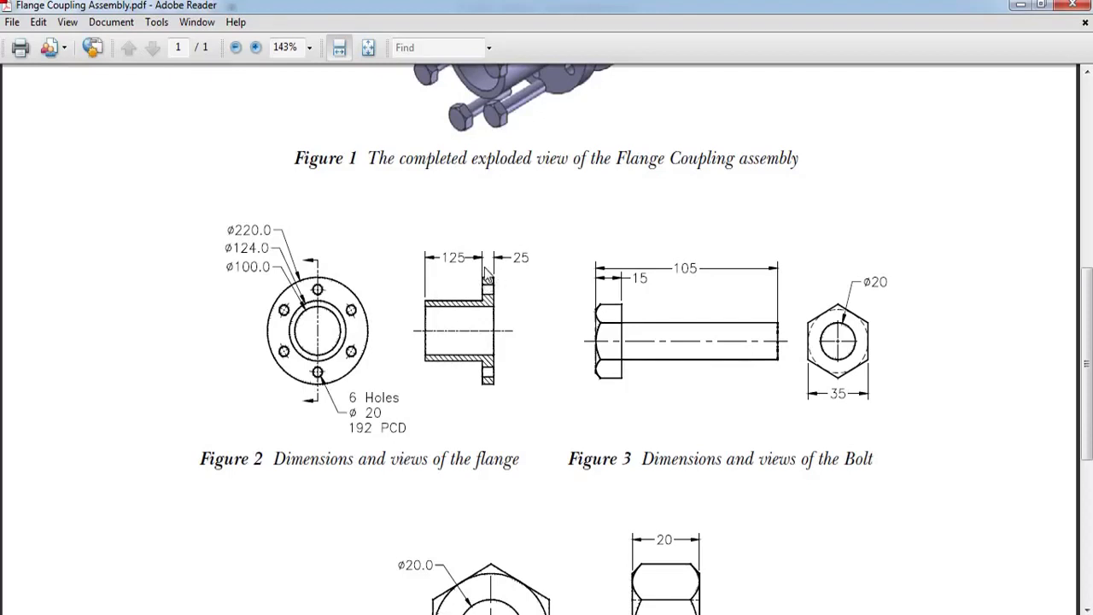
{"action": "key", "text": "alt+Tab"}
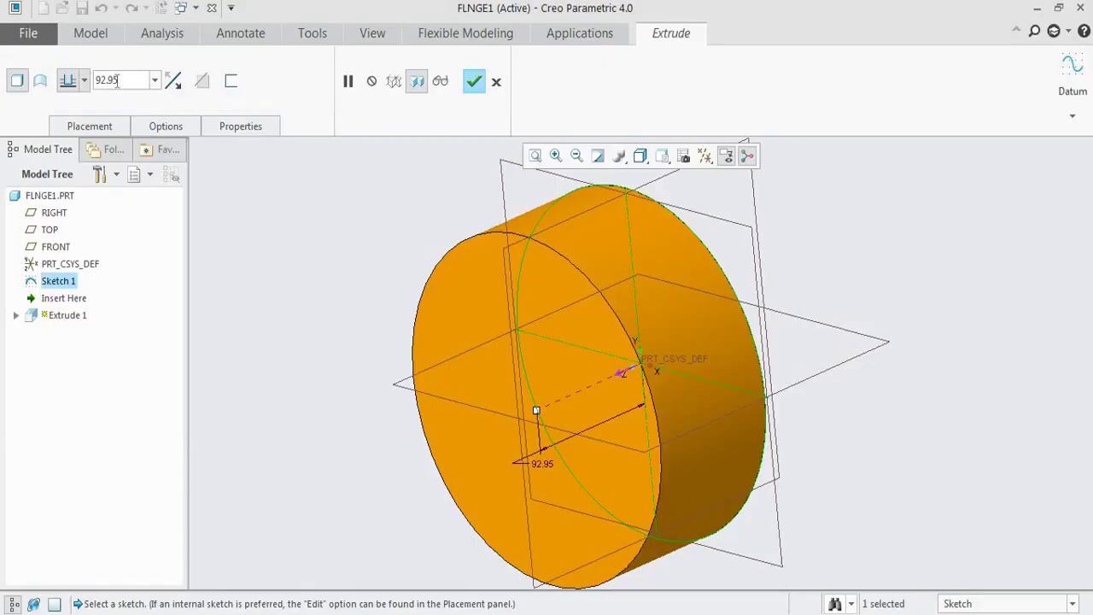
{"action": "double_click", "coordinate": [119, 80]}
{"action": "type", "text": "25"}
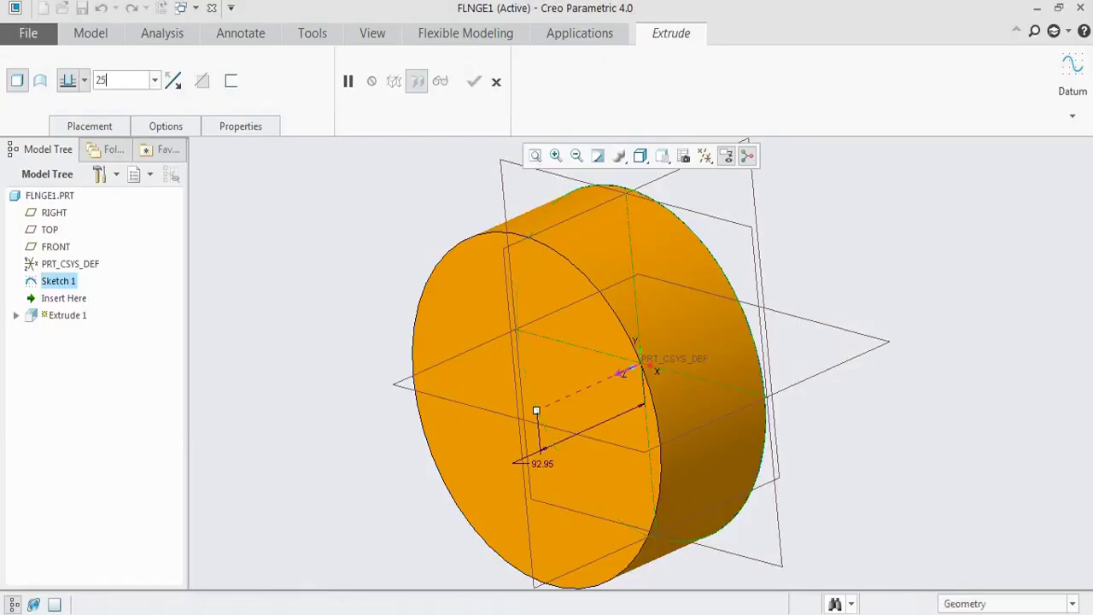
{"action": "key", "text": "Return"}
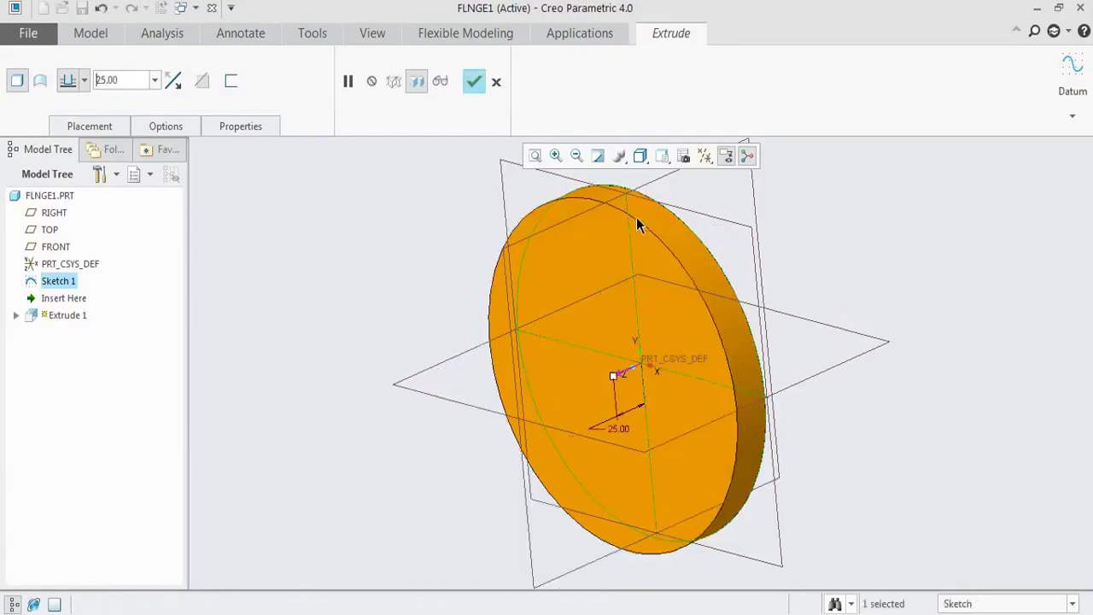
{"action": "left_click", "coordinate": [479, 89]}
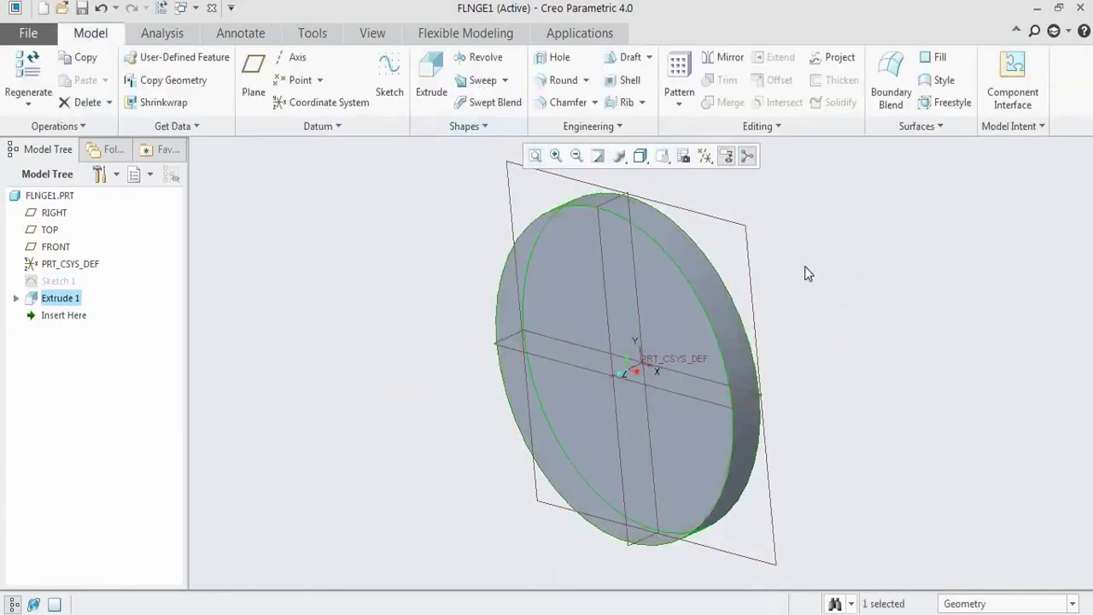
- Start a sketch on the disc's flat face lying on the FRONT plane and orient the view to it
{"action": "mouse_move", "coordinate": [830, 264]}
{"action": "middle_mouse_down"}
{"action": "mouse_move", "coordinate": [689, 303]}
{"action": "mouse_move", "coordinate": [586, 310]}
{"action": "mouse_move", "coordinate": [643, 253]}
{"action": "middle_mouse_up"}
{"action": "left_click", "coordinate": [618, 259]}
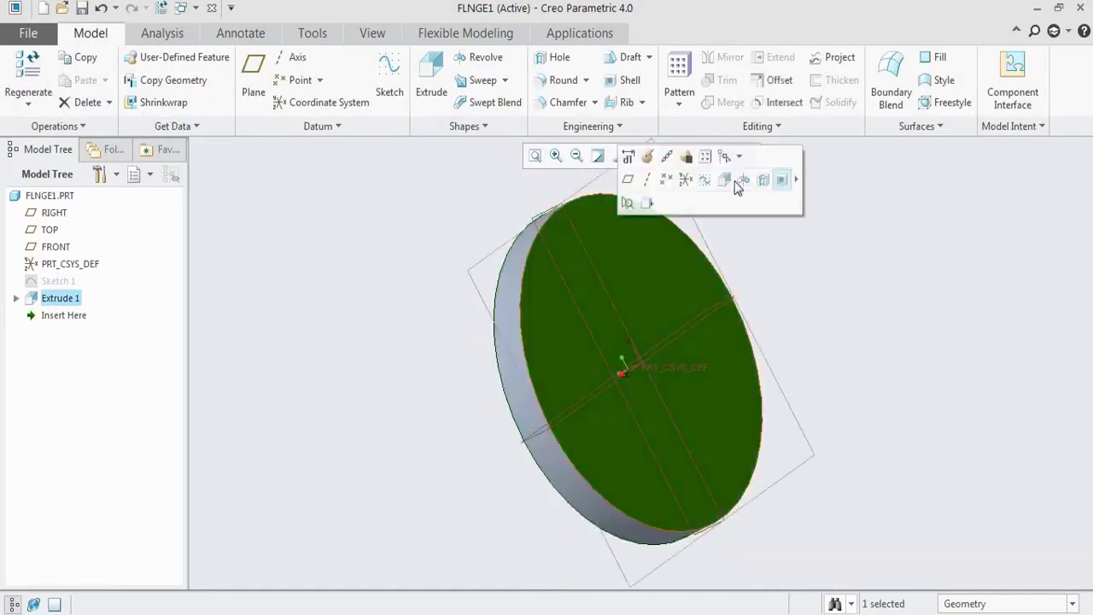
{"action": "left_click", "coordinate": [706, 179]}
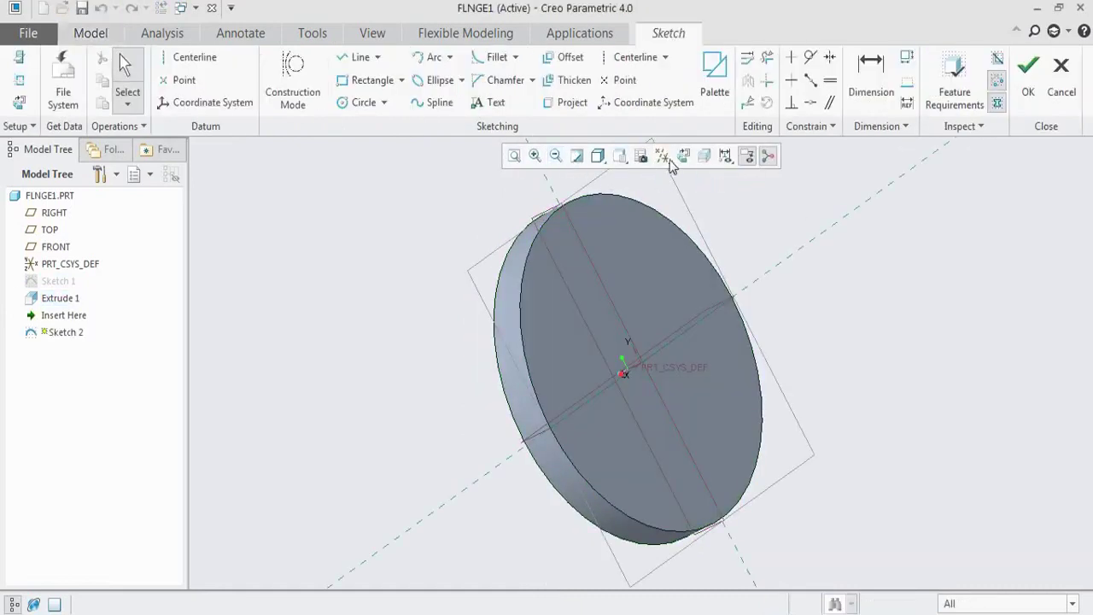
{"action": "left_click", "coordinate": [683, 158]}
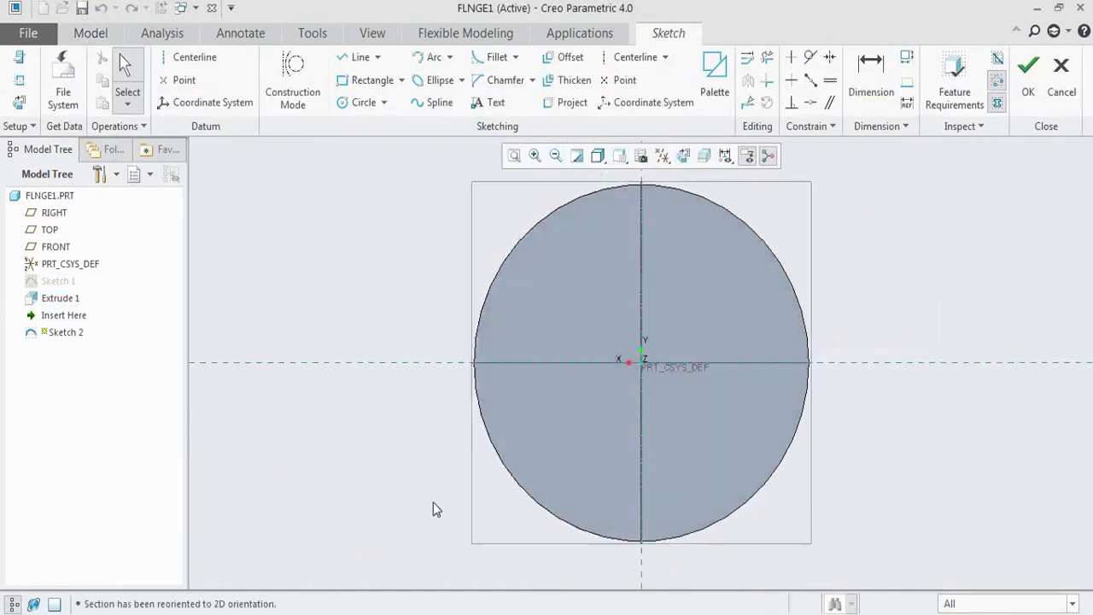
- Sketch a circle centred on the disc, set its diameter to 124 mm and finish the sketch
{"action": "left_click", "coordinate": [418, 611]}
{"action": "left_click", "coordinate": [362, 101]}
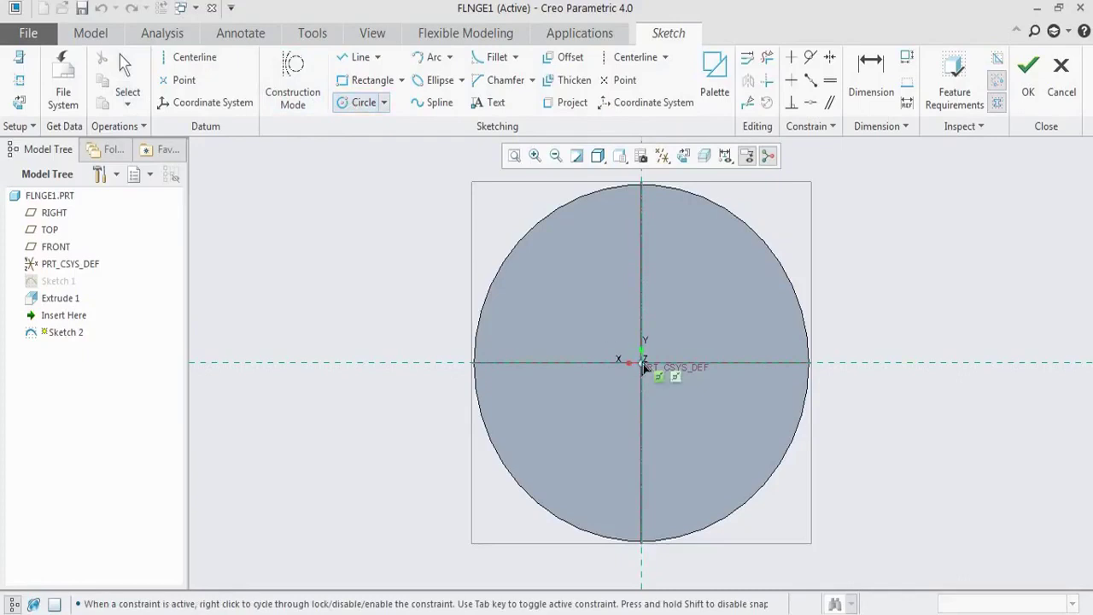
{"action": "left_click", "coordinate": [643, 363]}
{"action": "left_click", "coordinate": [671, 437]}
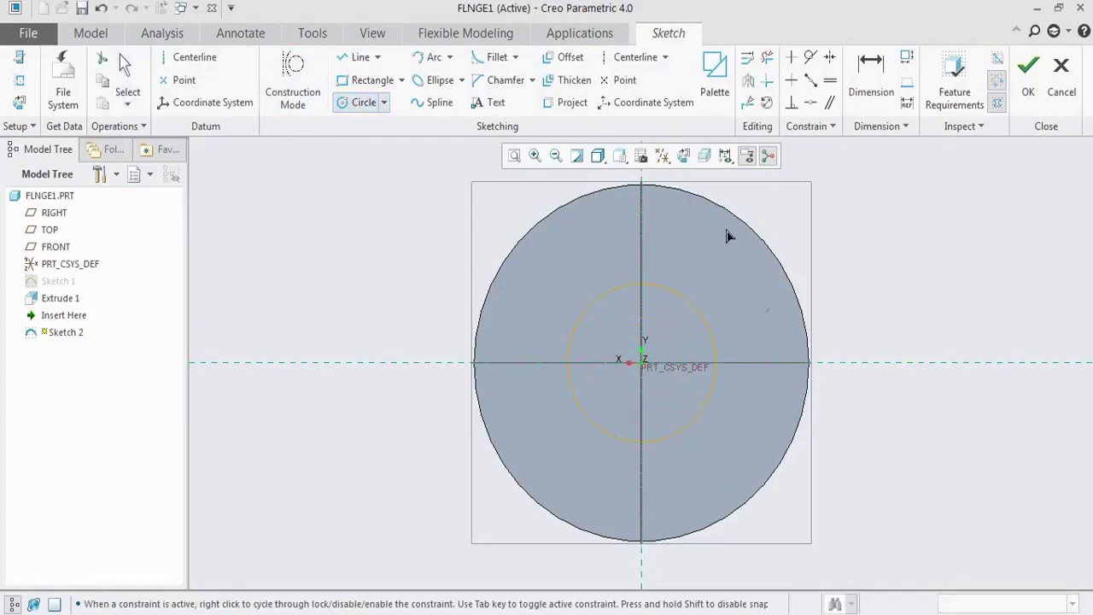
{"action": "middle_click", "coordinate": [696, 340]}
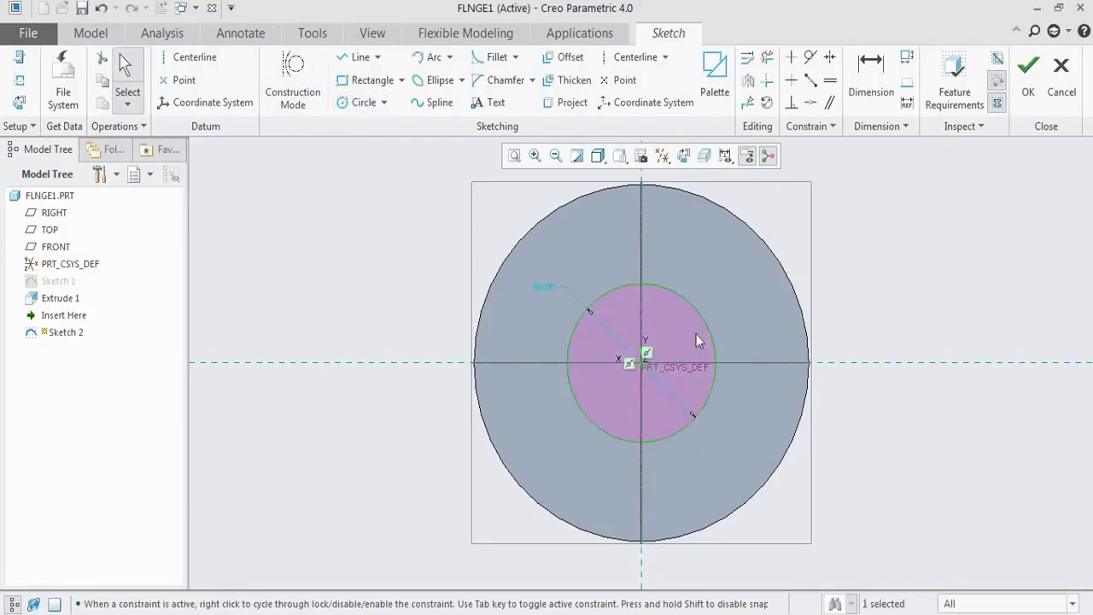
{"action": "double_click", "coordinate": [540, 288]}
{"action": "type", "text": "12"}
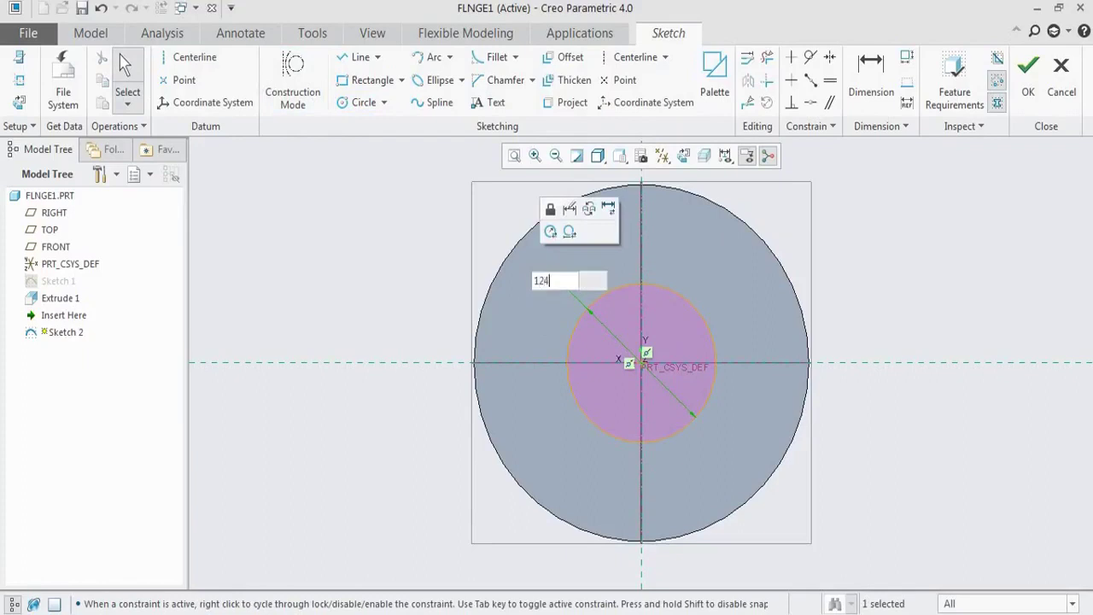
{"action": "type", "text": "4"}
{"action": "key", "text": "Return"}
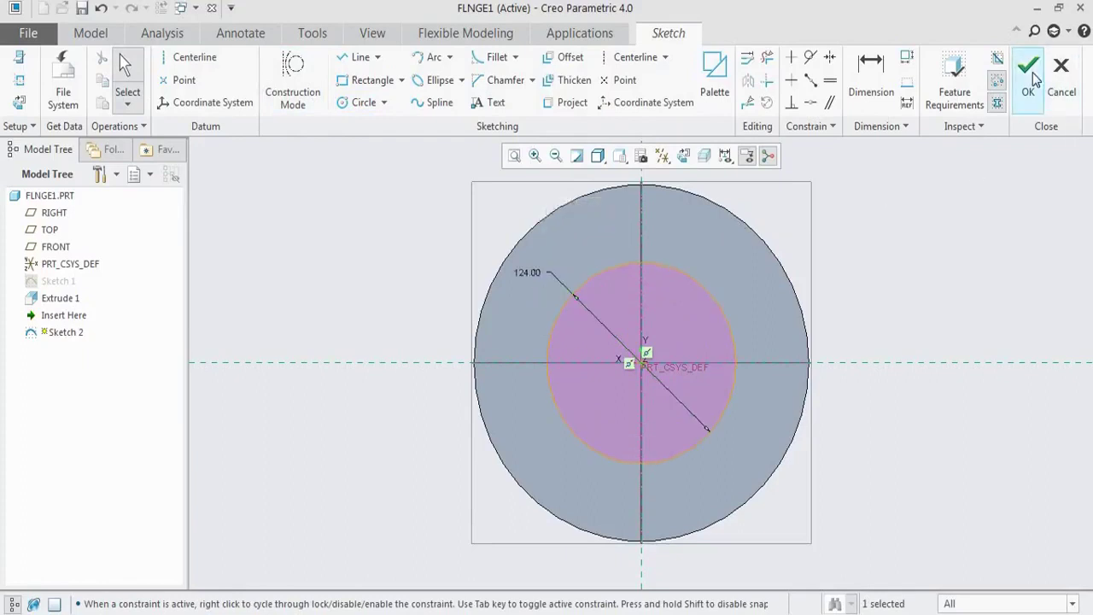
{"action": "left_click", "coordinate": [1029, 77]}
- Extrude the 124 mm circle 125 mm outward from the disc to form the hub, checking the length in the Adobe Reader drawing
{"action": "middle_click_drag", "start_coordinate": [849, 282], "coordinate": [891, 298]}
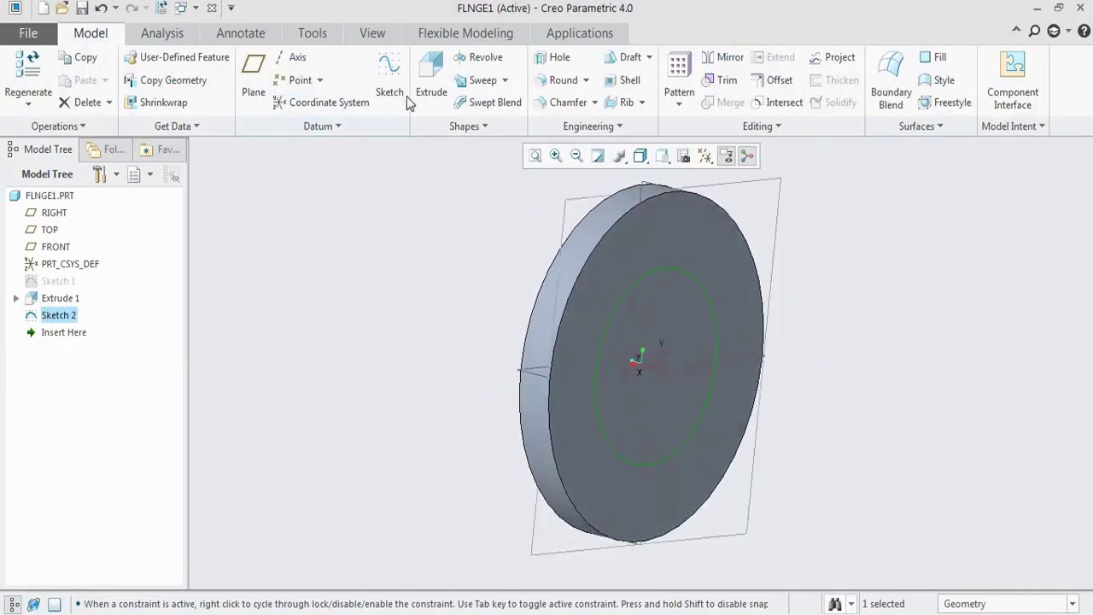
{"action": "left_click", "coordinate": [429, 78]}
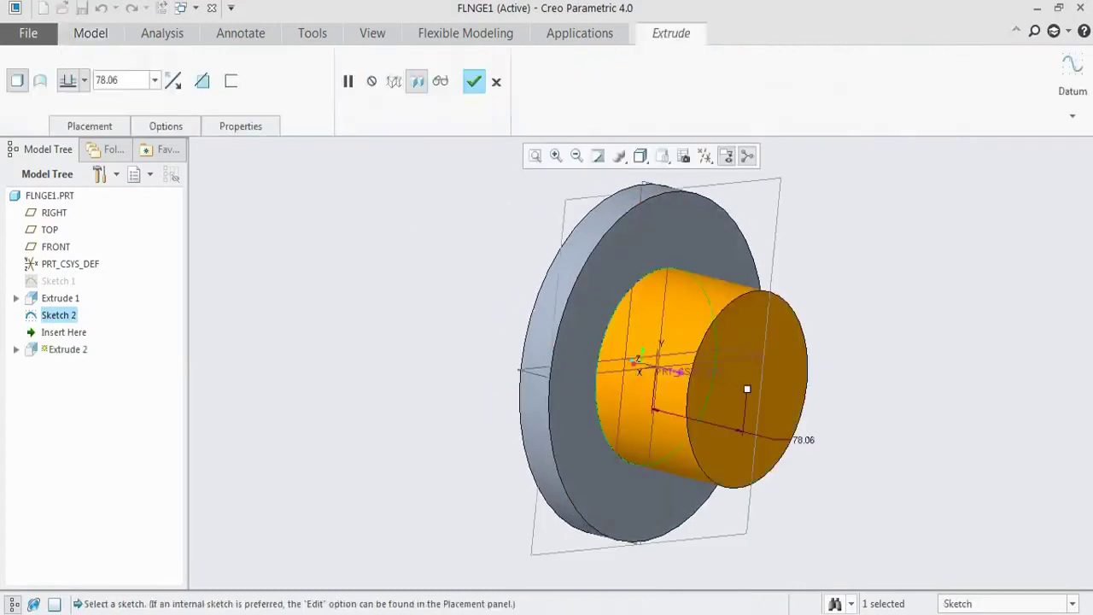
{"action": "key", "text": "alt+Tab"}
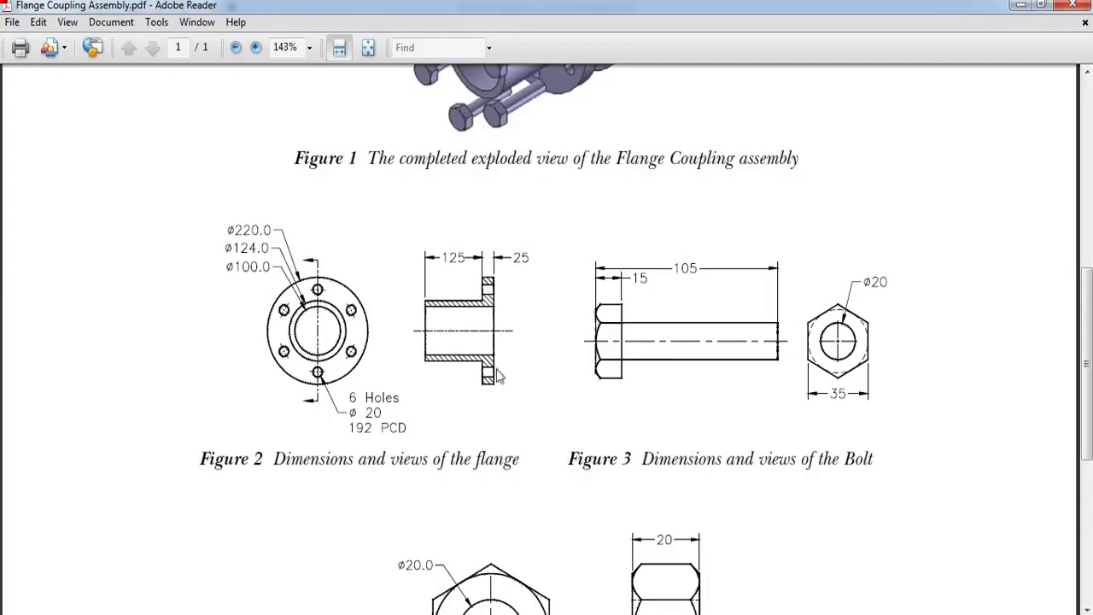
{"action": "key", "text": "alt+Tab"}
{"action": "double_click", "coordinate": [144, 78]}
{"action": "type", "text": "125"}
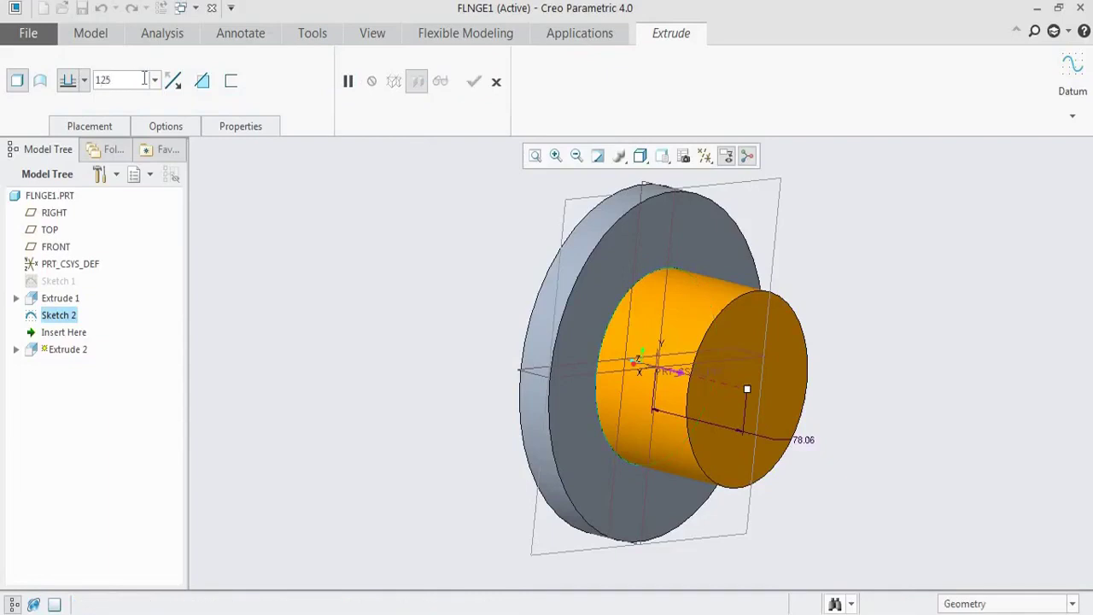
{"action": "key", "text": "Return"}
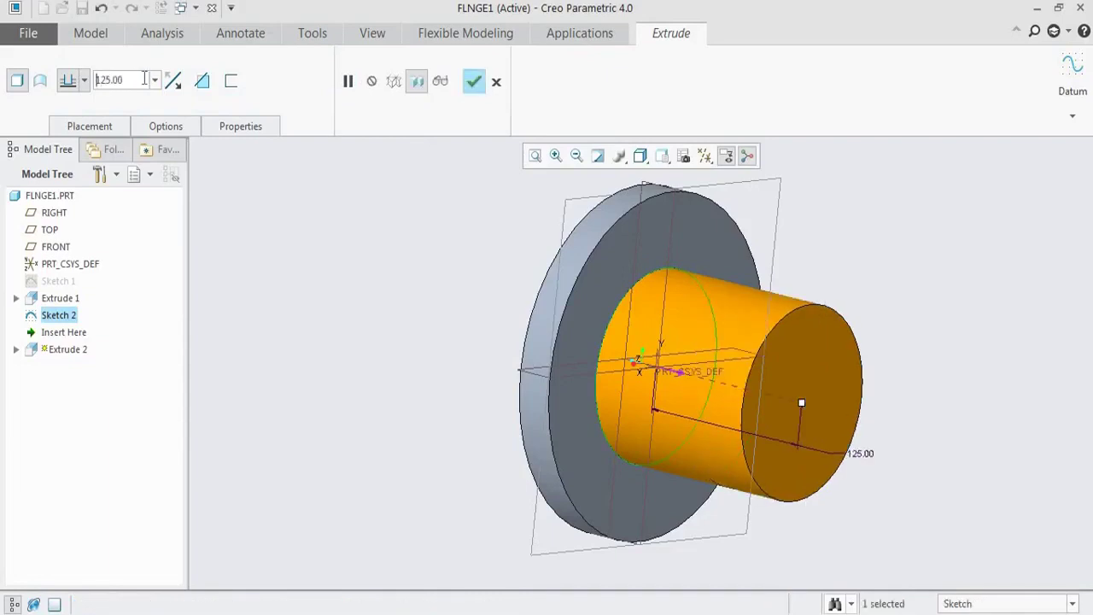
{"action": "left_click", "coordinate": [474, 81]}
- Check the bore diameter in the Adobe Reader drawing and start a sketch on the hub's free end face
{"action": "middle_click_drag", "start_coordinate": [657, 333], "coordinate": [674, 317]}
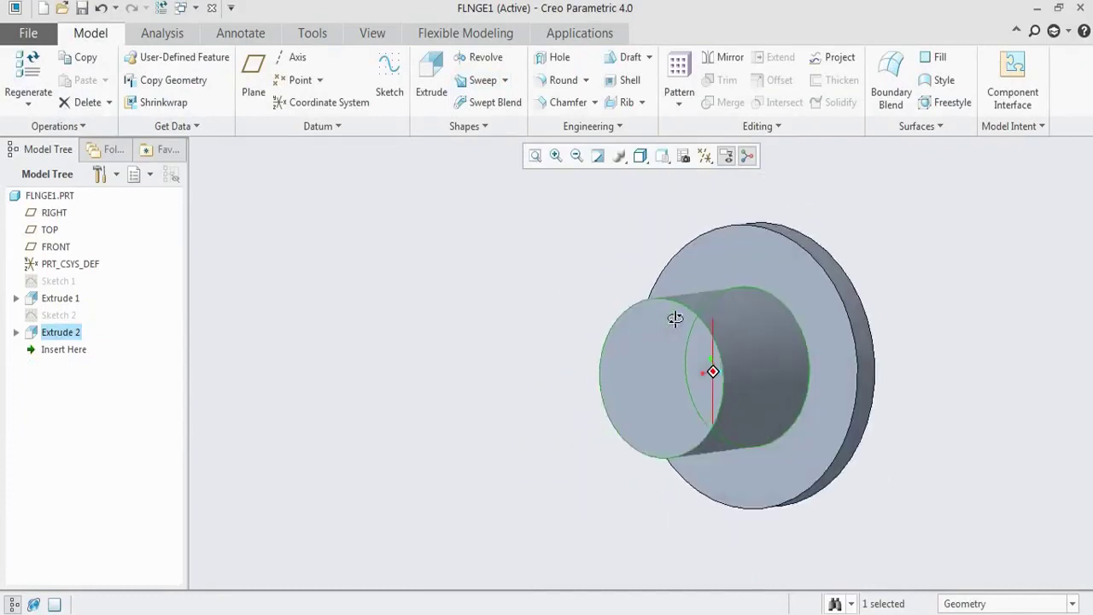
{"action": "key", "text": "alt+Tab"}
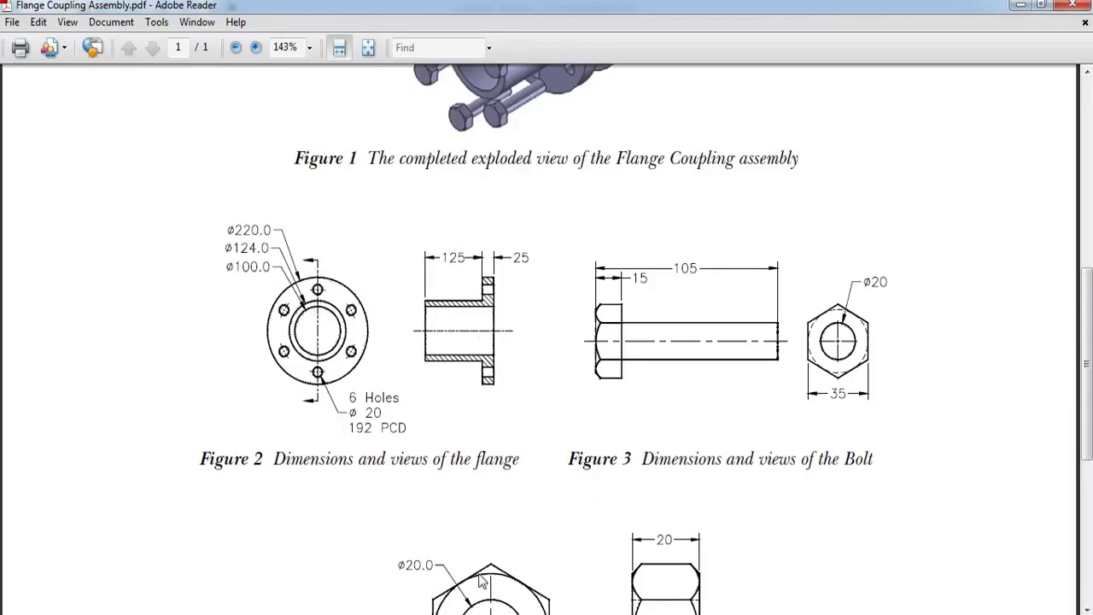
{"action": "key", "text": "alt+Tab"}
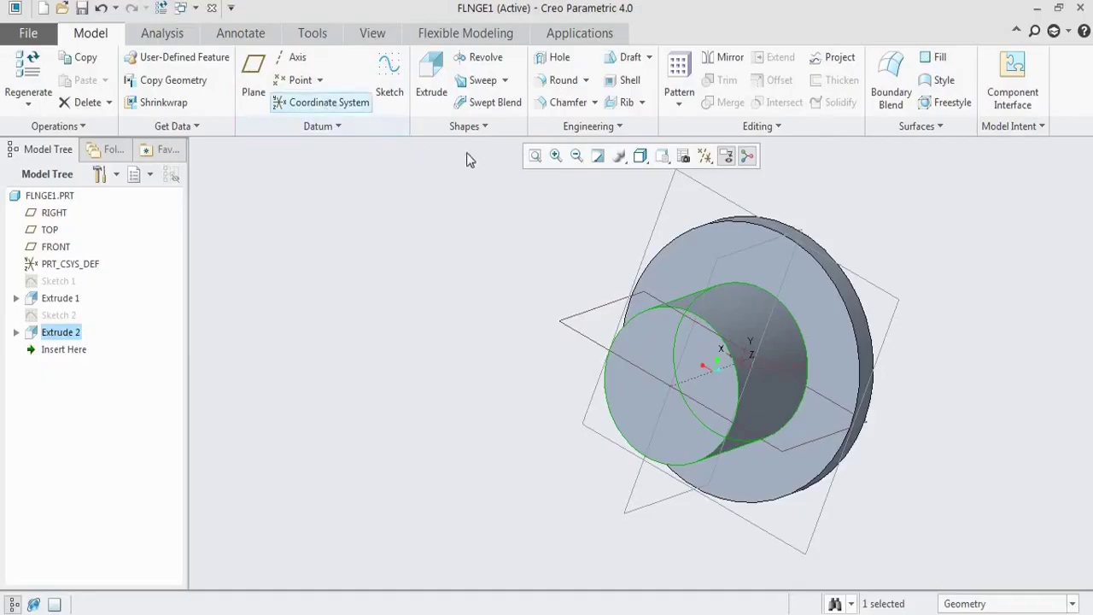
{"action": "left_click", "coordinate": [656, 350]}
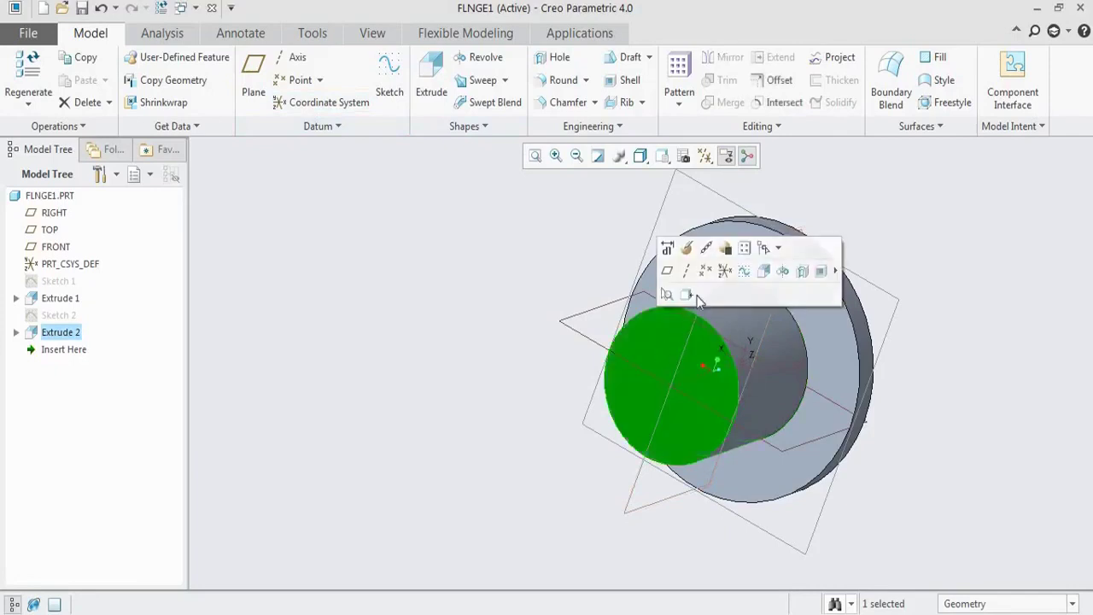
{"action": "left_click", "coordinate": [743, 271]}
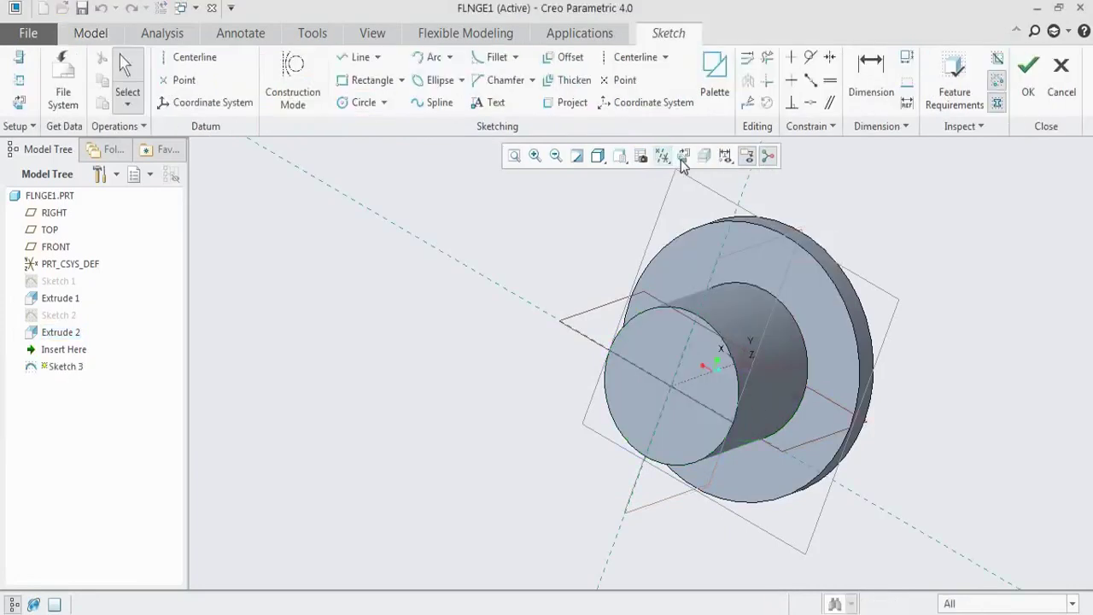
- Sketch a circle centred on the hub's end face, set its diameter to 100 mm and finish the sketch
{"action": "left_click", "coordinate": [359, 103]}
{"action": "left_click", "coordinate": [642, 360]}
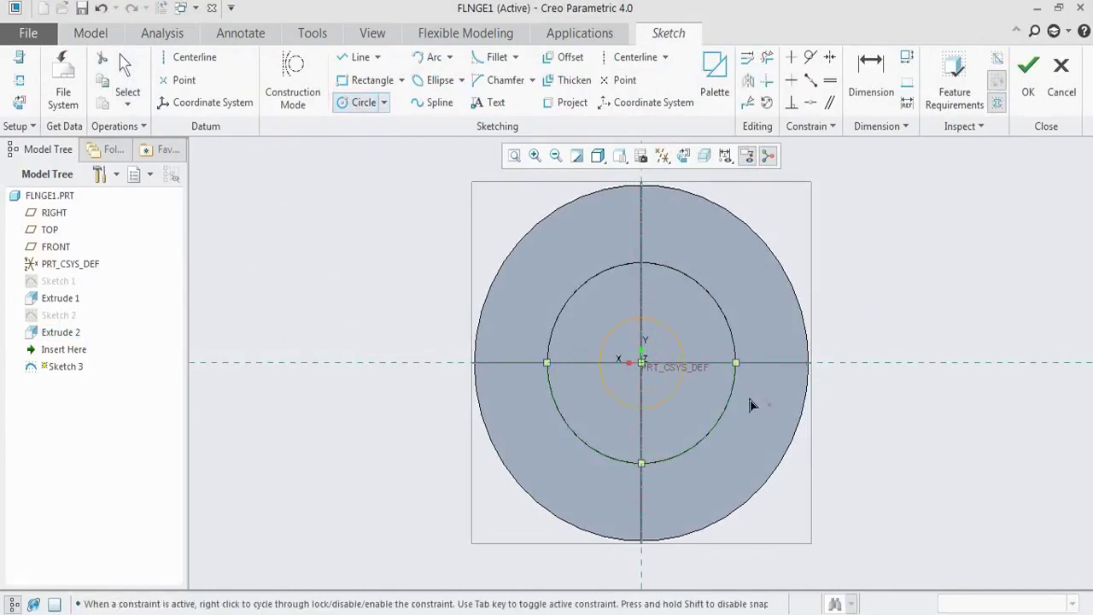
{"action": "middle_click", "coordinate": [595, 334]}
{"action": "double_click", "coordinate": [577, 320]}
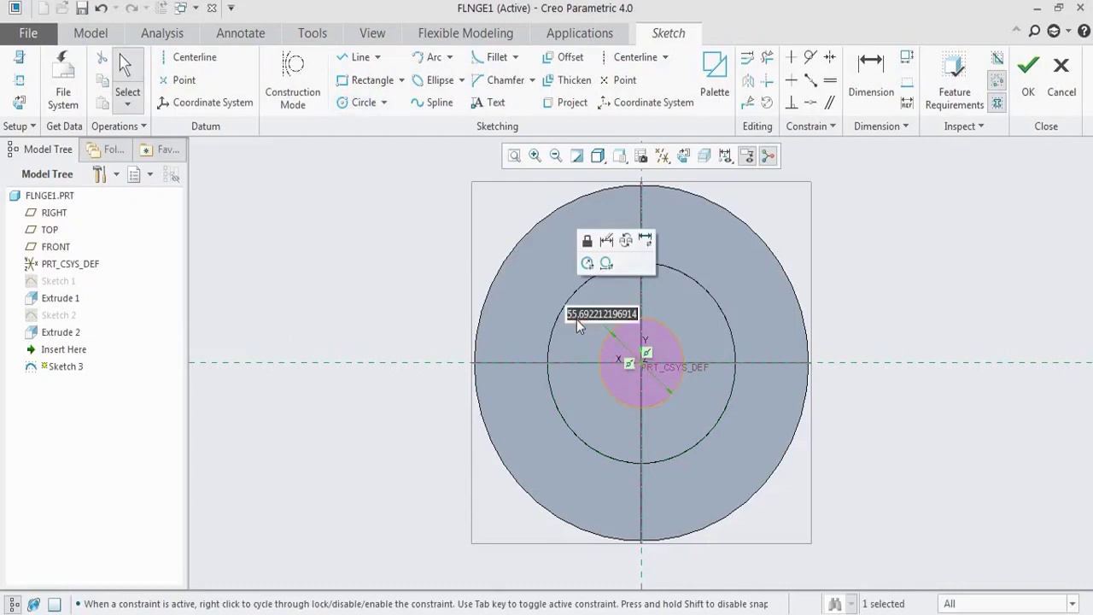
{"action": "type", "text": "100"}
{"action": "key", "text": "Return"}
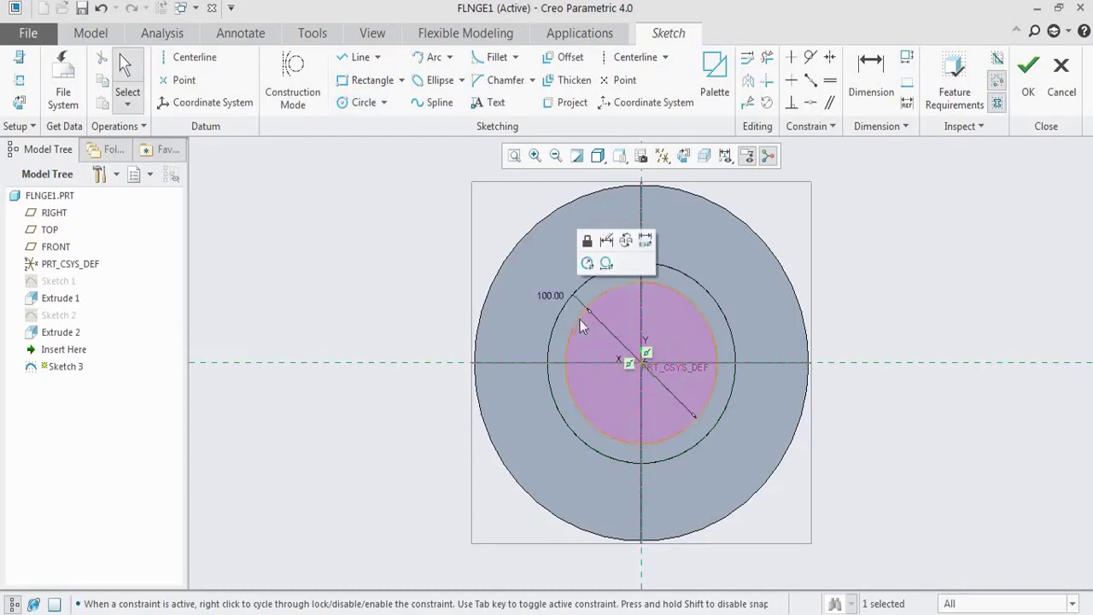
{"action": "left_click", "coordinate": [945, 243]}
{"action": "middle_click", "coordinate": [940, 245]}
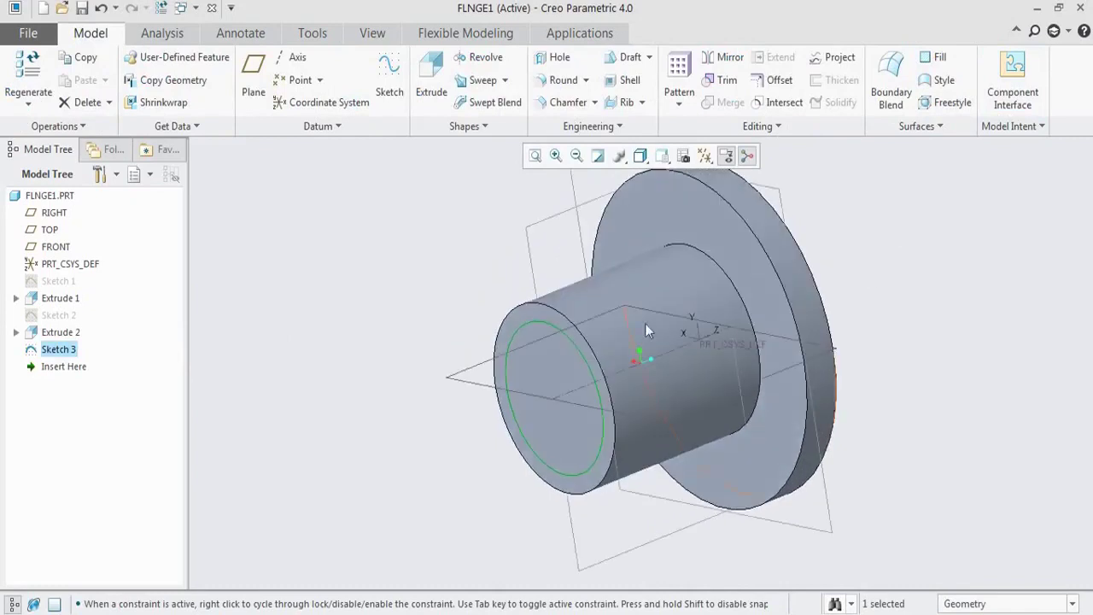
- Extrude the 100 mm circle into the part as a cut running through both the hub and the flange disc
{"action": "left_click", "coordinate": [431, 81]}
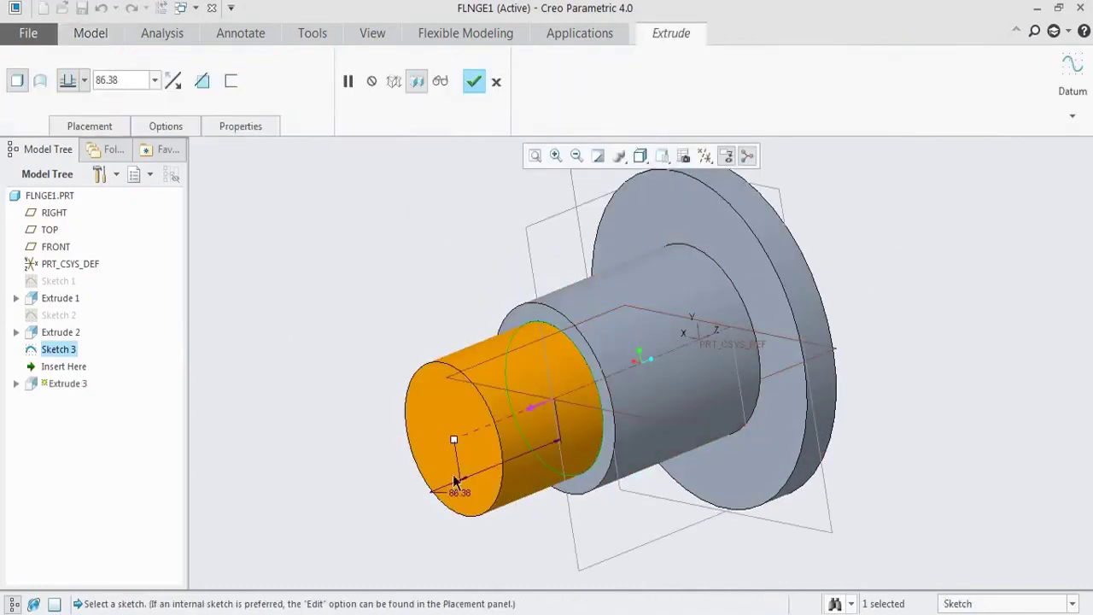
{"action": "left_click", "coordinate": [537, 408]}
{"action": "middle_click_drag", "start_coordinate": [673, 397], "coordinate": [626, 401]}
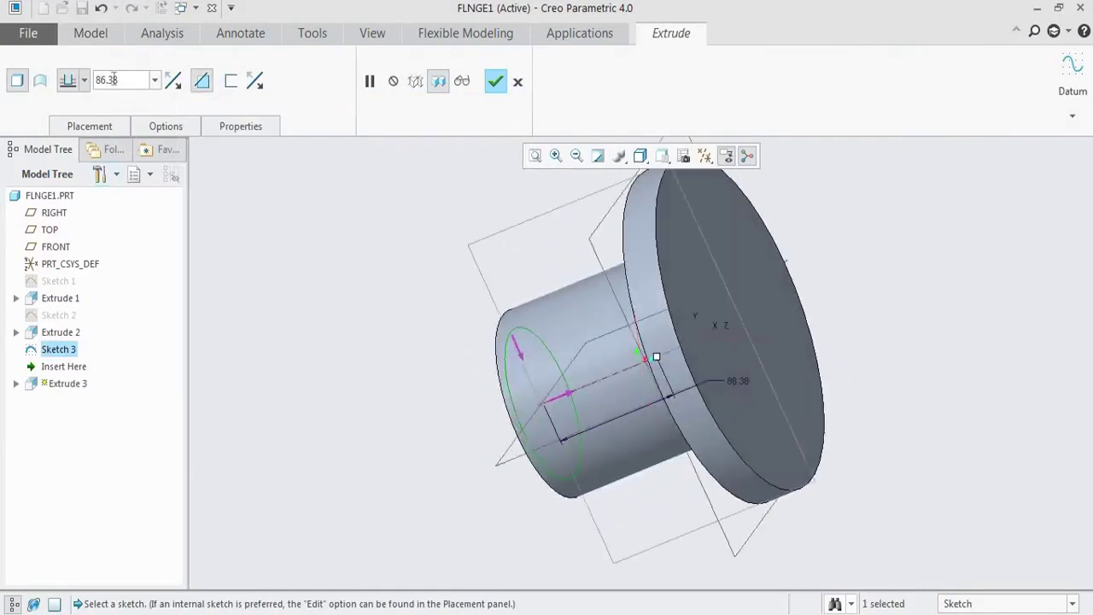
{"action": "left_click", "coordinate": [85, 80]}
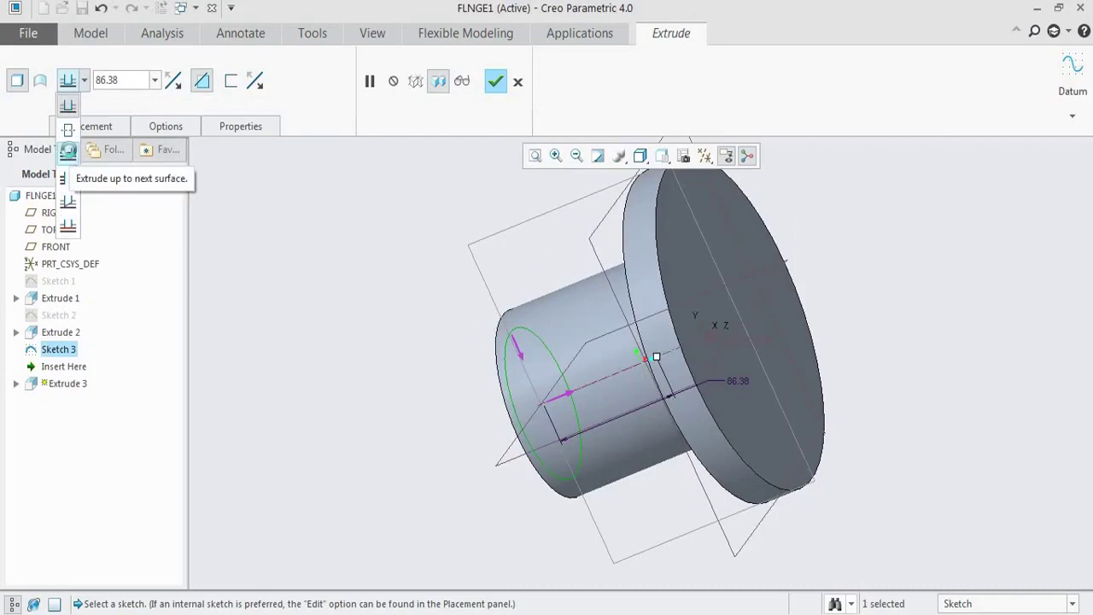
{"action": "left_click", "coordinate": [68, 156]}
{"action": "middle_click_drag", "start_coordinate": [658, 338], "coordinate": [585, 349]}
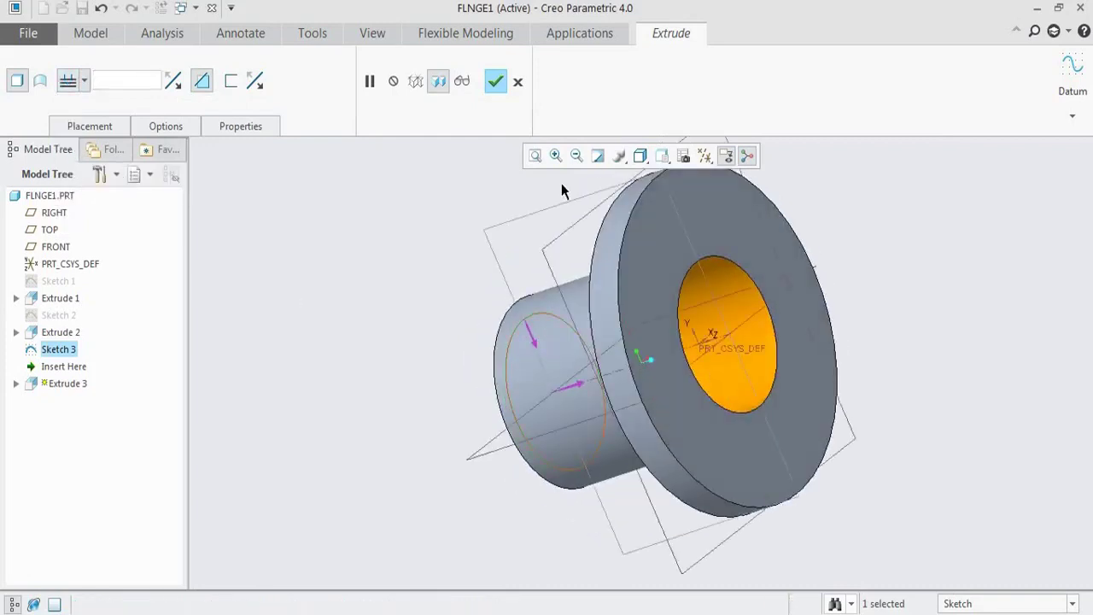
{"action": "left_click", "coordinate": [496, 81]}
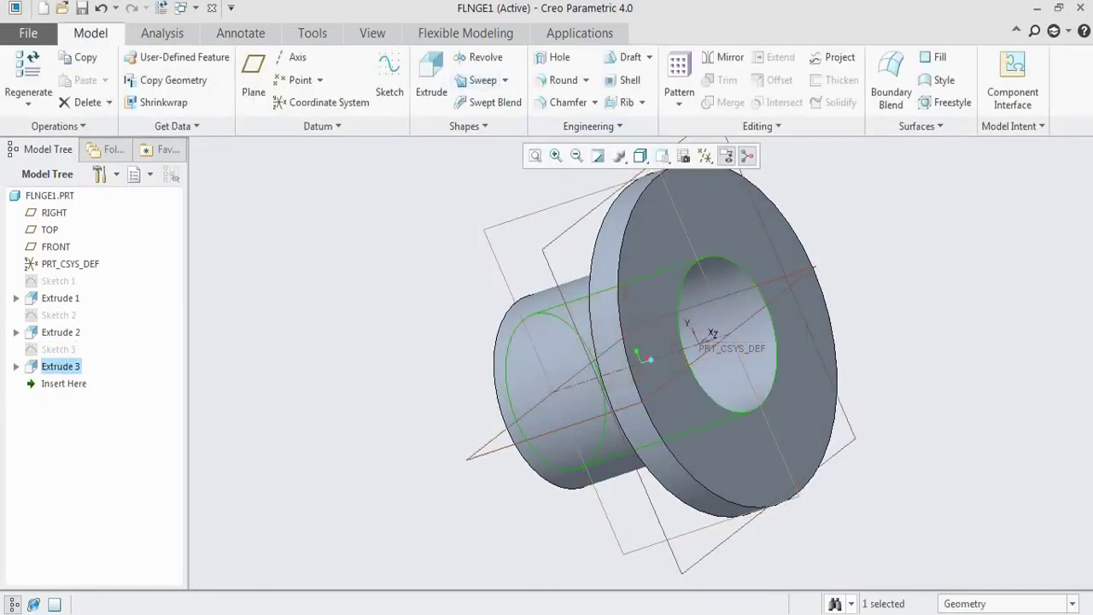
- Check the bolt hole dimensions in the Adobe Reader drawing and start a sketch on the disc's flat face opposite the hub
{"action": "key", "text": "alt+Tab"}
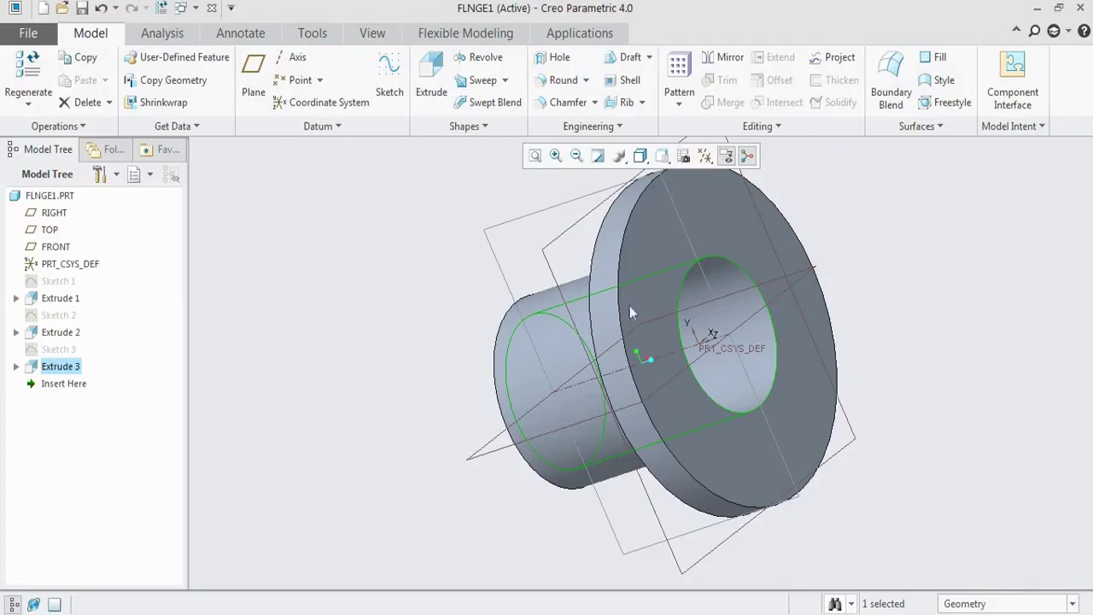
{"action": "left_click", "coordinate": [654, 248]}
{"action": "left_click", "coordinate": [740, 168]}
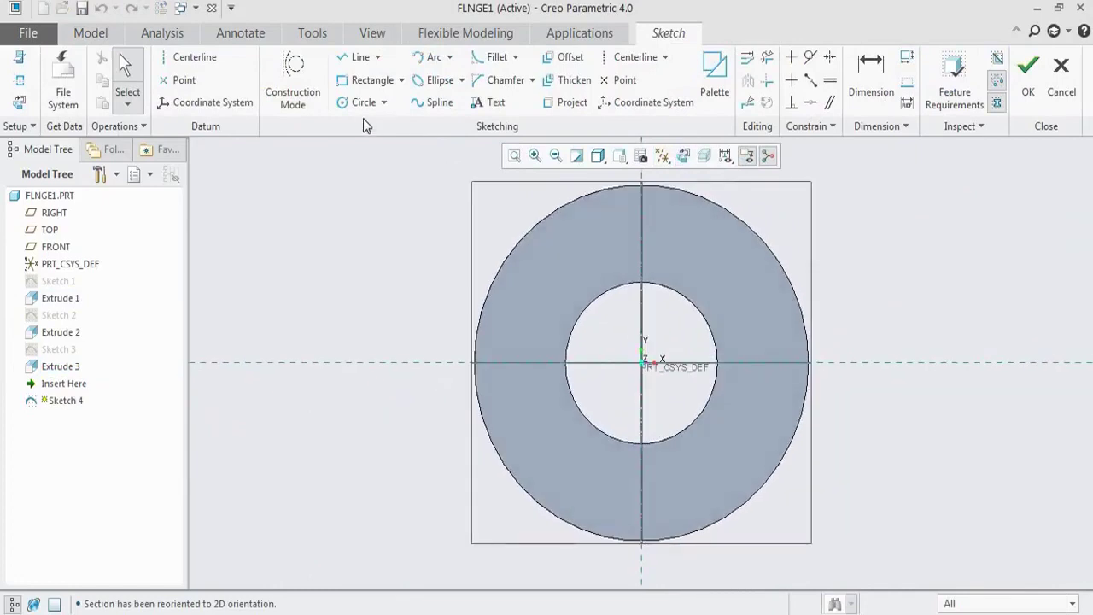
- Sketch a construction circle with a radius of about 84 mm, centred on the bore
{"action": "left_click", "coordinate": [294, 80]}
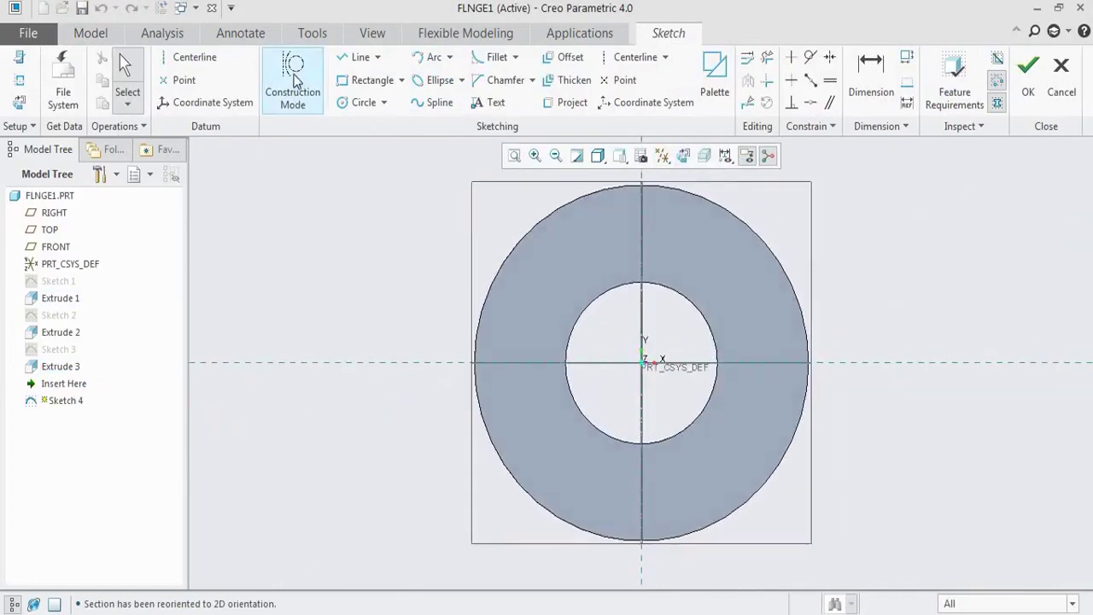
{"action": "left_click", "coordinate": [357, 103]}
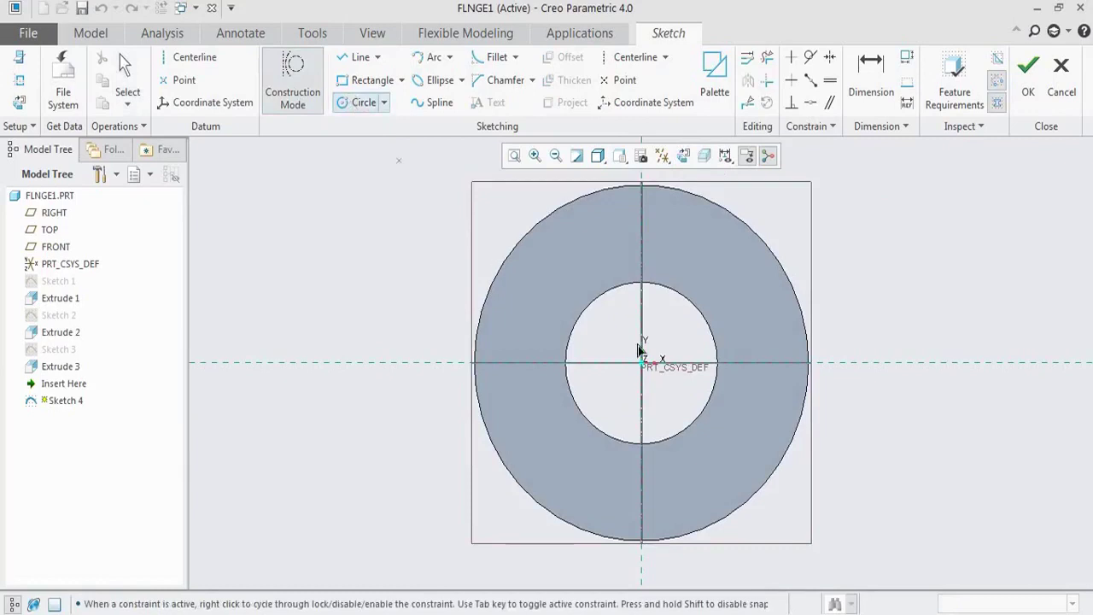
{"action": "left_click", "coordinate": [646, 363]}
{"action": "middle_click", "coordinate": [765, 475]}
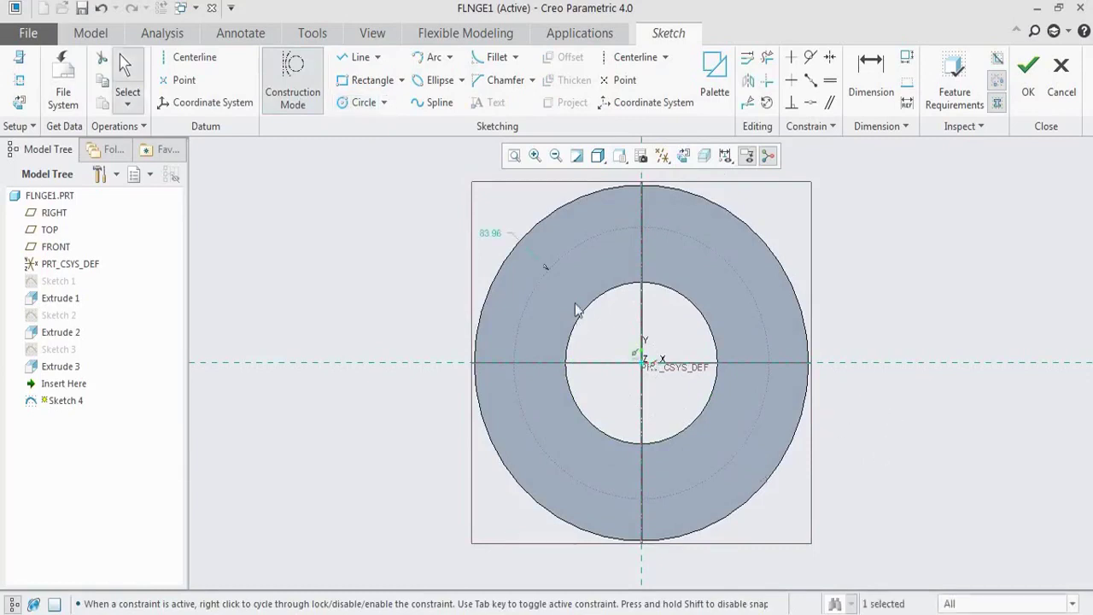
- Convert the construction circle's radius dimension to a linear diameter dimension and set it to 192 mm
{"action": "left_click", "coordinate": [488, 234]}
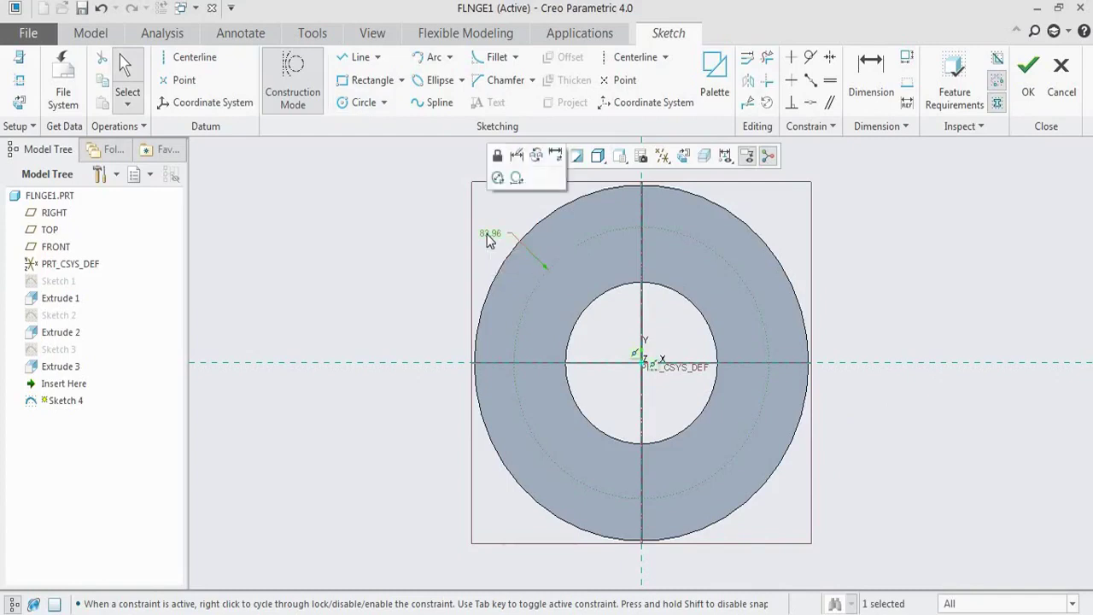
{"action": "left_click", "coordinate": [516, 177]}
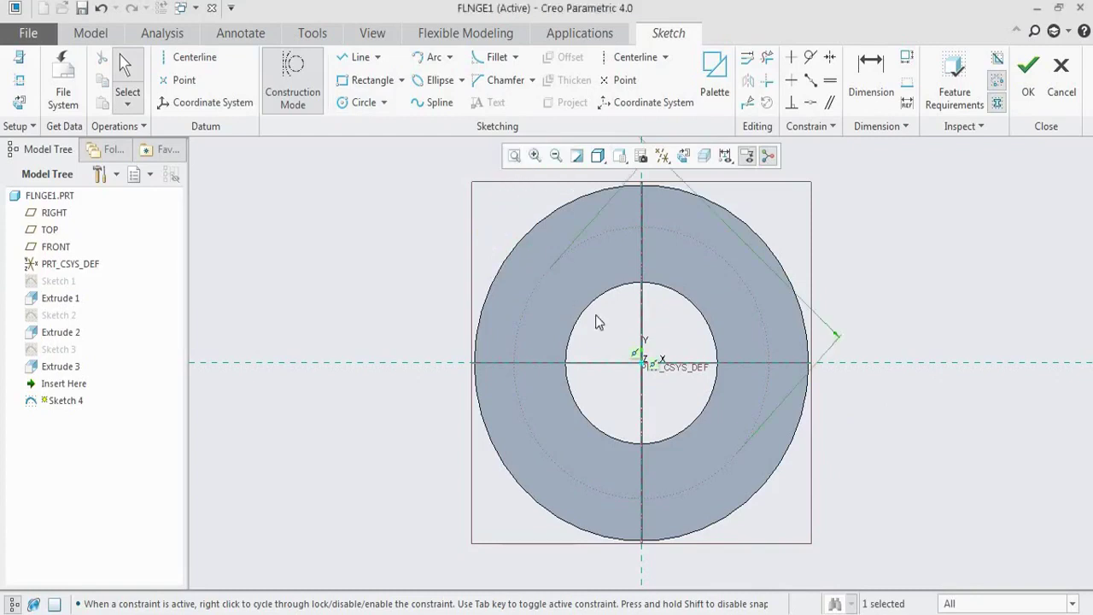
{"action": "scroll", "coordinate": [595, 320], "scroll_direction": "down", "scroll_amount": 3}
{"action": "scroll", "coordinate": [602, 291], "scroll_direction": "down", "scroll_amount": 2}
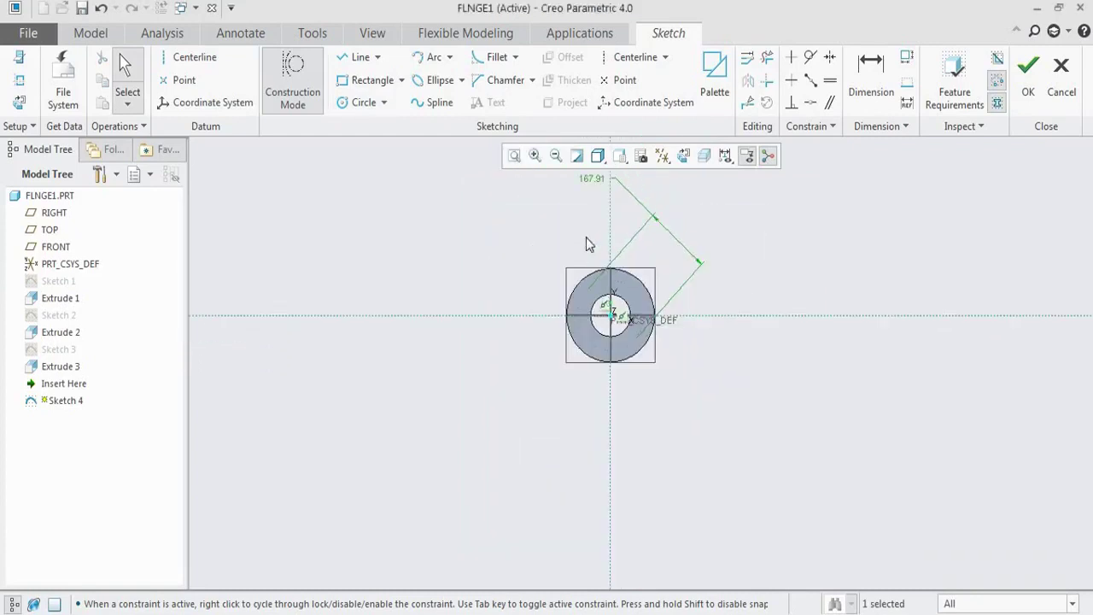
{"action": "scroll", "coordinate": [586, 183], "scroll_direction": "up", "scroll_amount": 2}
{"action": "double_click", "coordinate": [573, 176]}
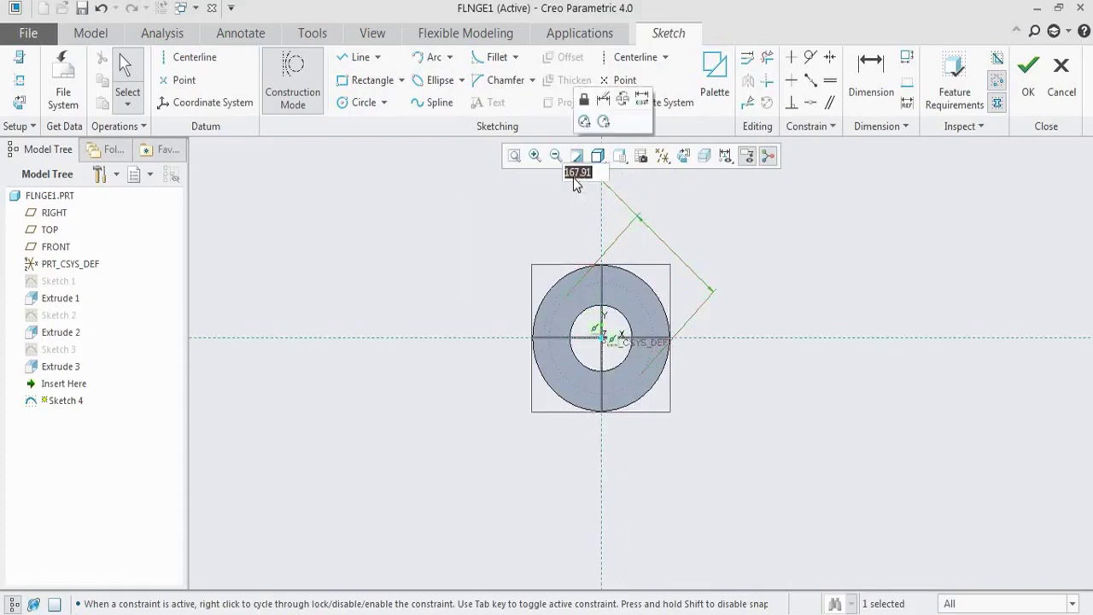
{"action": "type", "text": "192"}
{"action": "key", "text": "Return"}
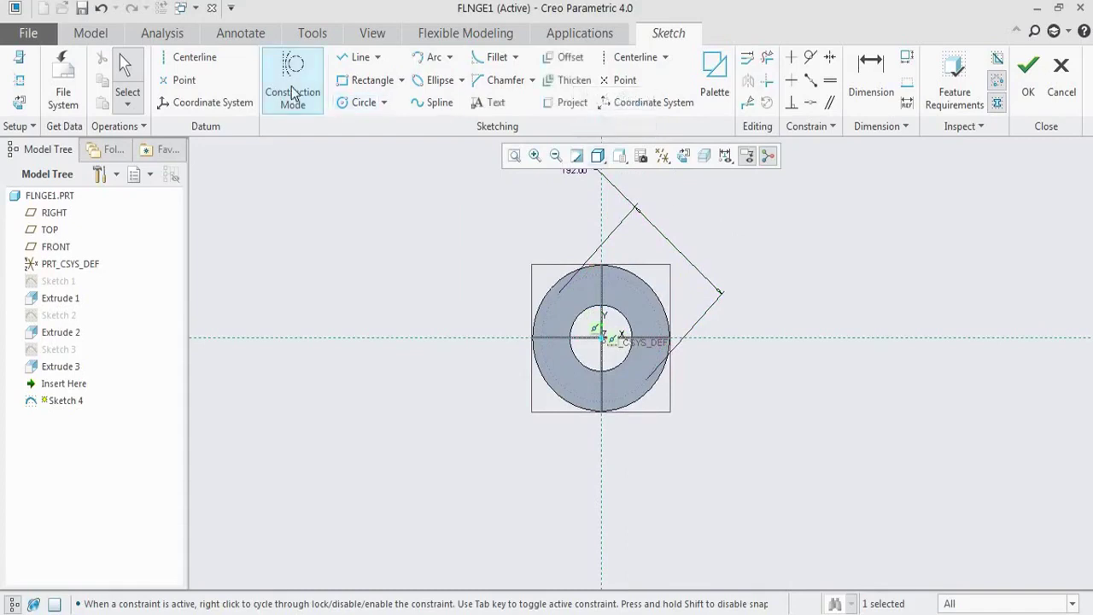
- Sketch a solid circle where the pitch circle crosses the vertical axis above the bore, set its diameter to 20 mm and finish the sketch
{"action": "left_click", "coordinate": [355, 104]}
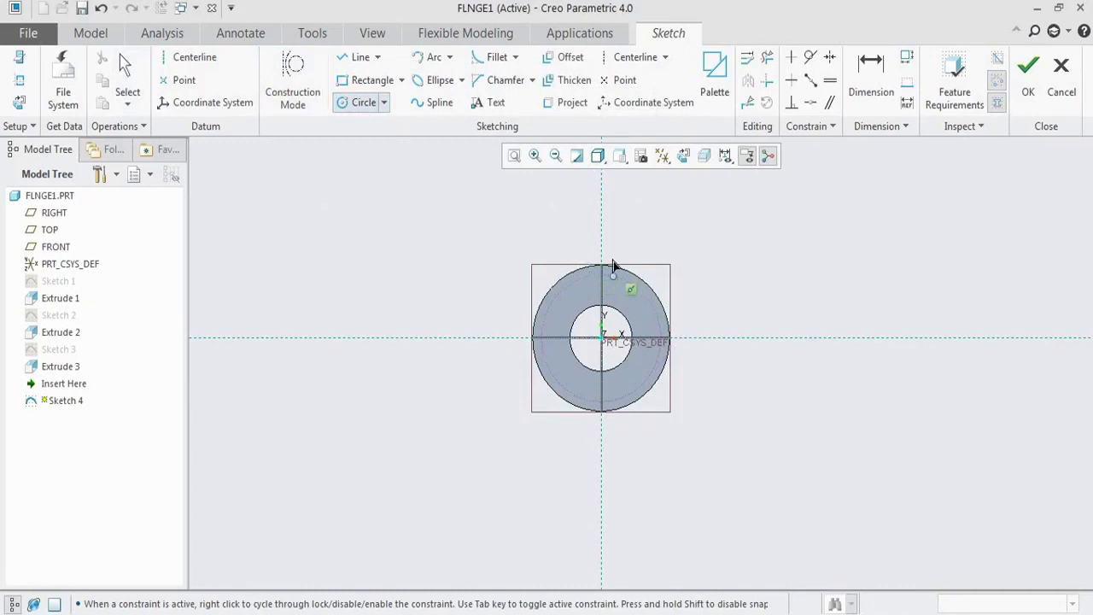
{"action": "scroll", "coordinate": [605, 264], "scroll_direction": "down", "scroll_amount": 2}
{"action": "scroll", "coordinate": [602, 259], "scroll_direction": "up", "scroll_amount": 5}
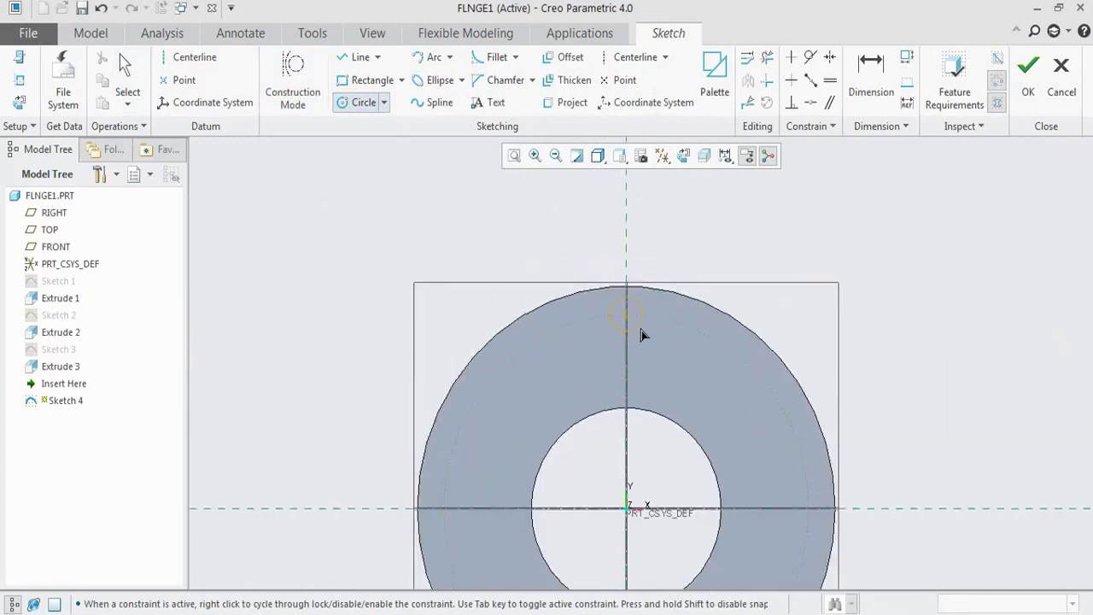
{"action": "left_click", "coordinate": [641, 330]}
{"action": "middle_click", "coordinate": [661, 336]}
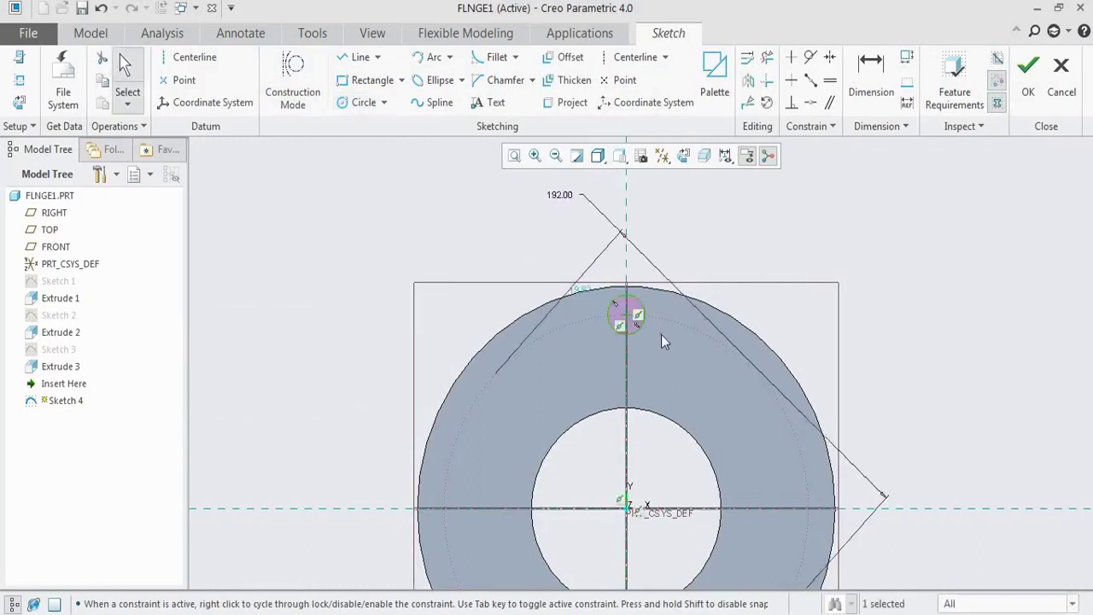
{"action": "double_click", "coordinate": [581, 288]}
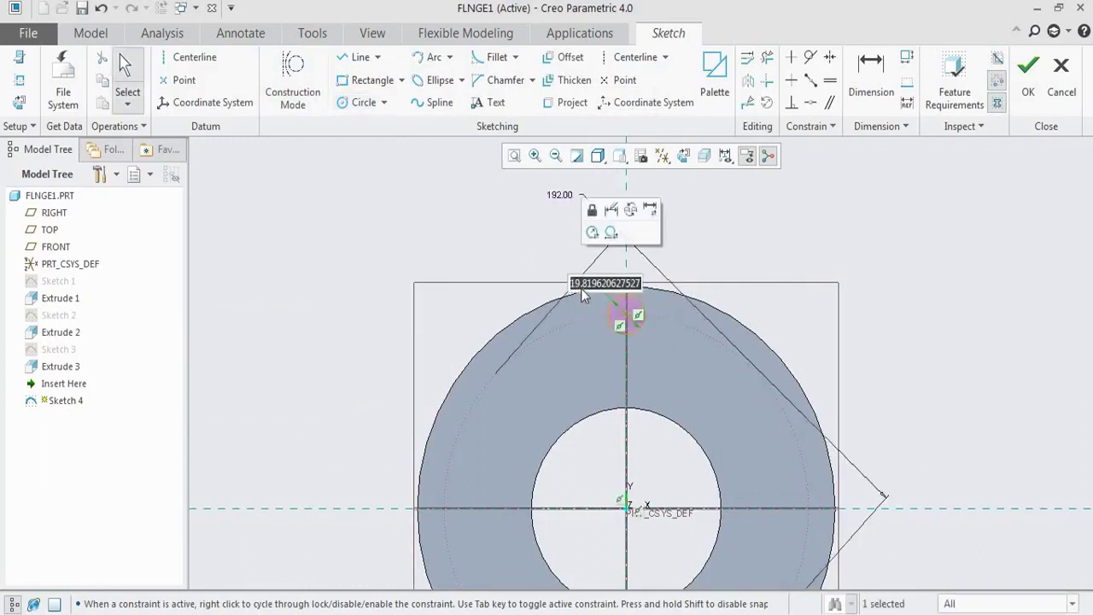
{"action": "type", "text": "20"}
{"action": "key", "text": "Return"}
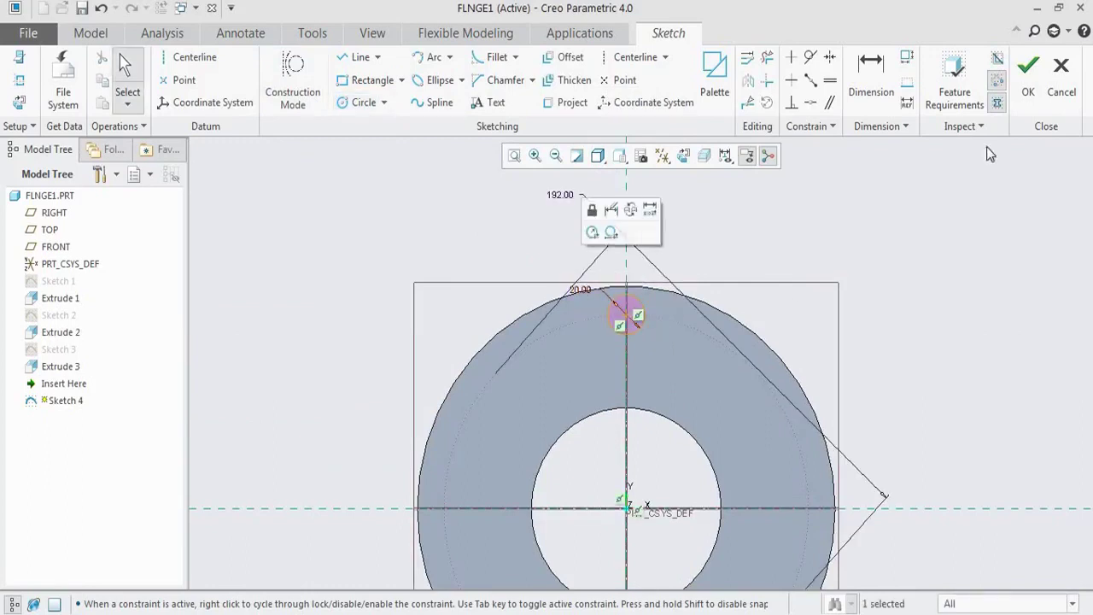
{"action": "left_click", "coordinate": [1028, 85]}
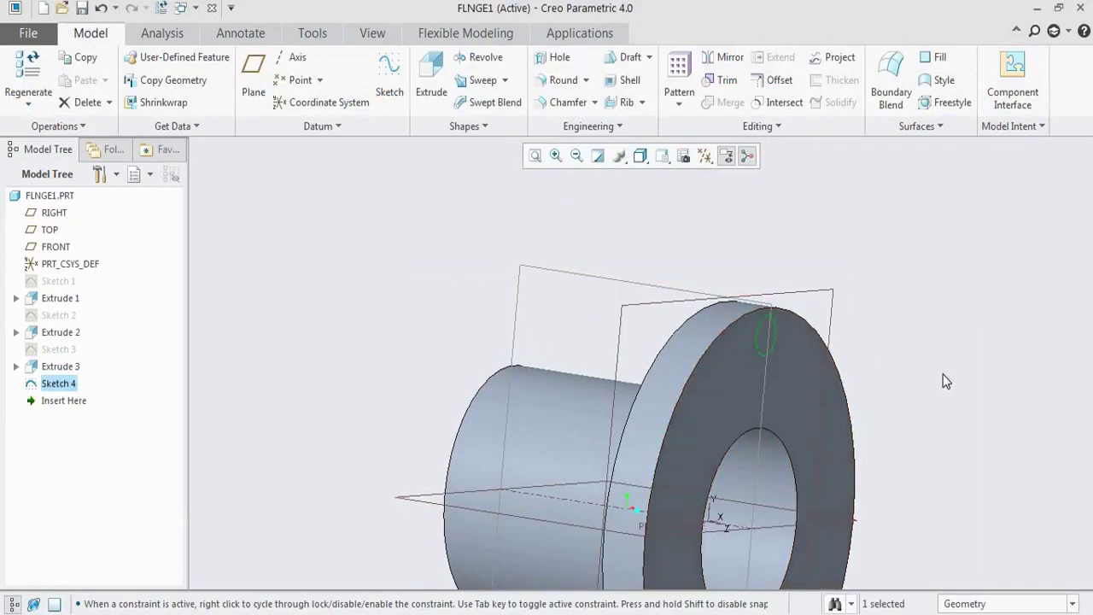
- Cut the 20 mm circle through the flange disc with an Extrude that removes material up to the next surface
{"action": "left_click", "coordinate": [432, 87]}
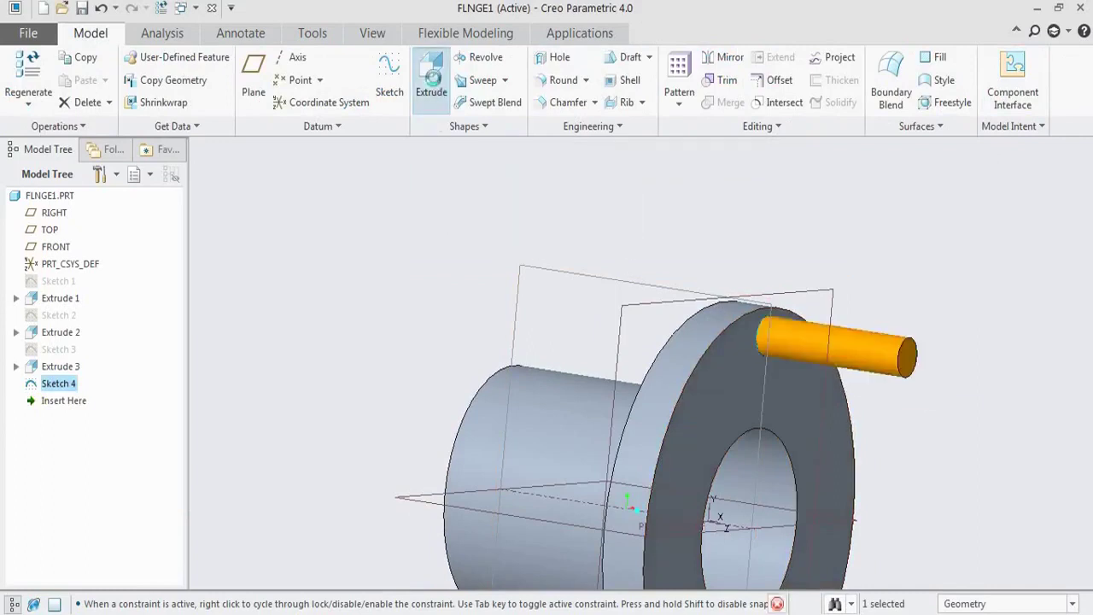
{"action": "left_click", "coordinate": [788, 335]}
{"action": "middle_click_drag", "start_coordinate": [768, 342], "coordinate": [763, 374]}
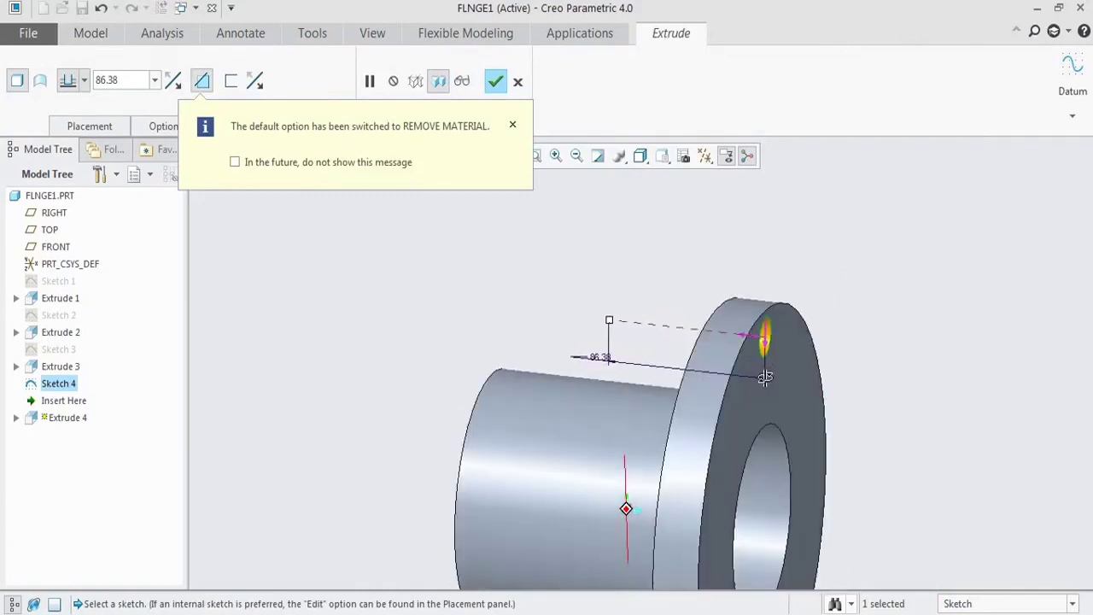
{"action": "left_click", "coordinate": [84, 81]}
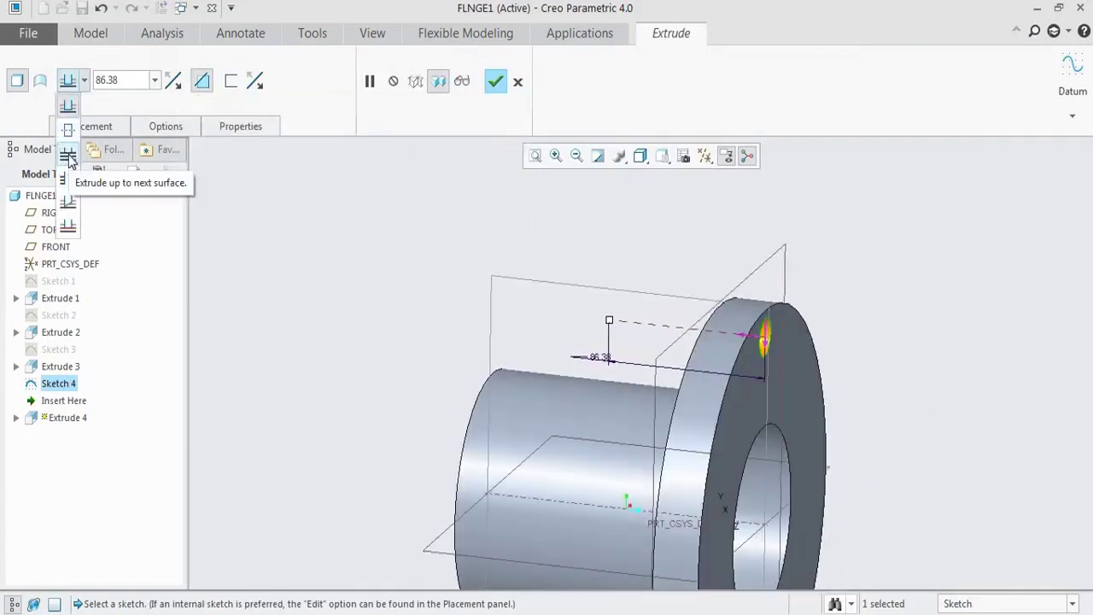
{"action": "left_click", "coordinate": [68, 158]}
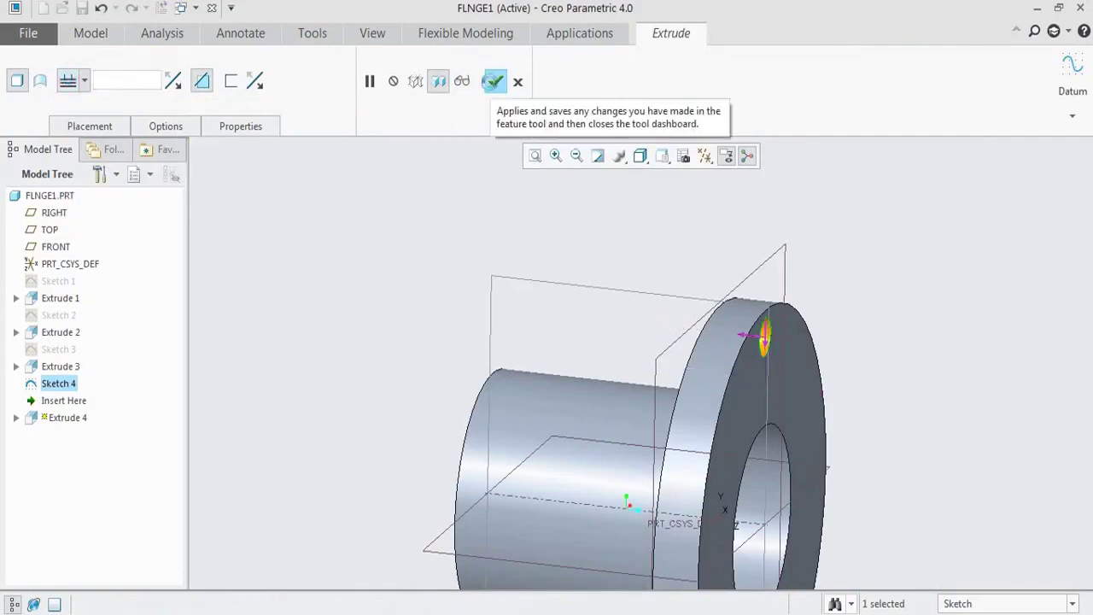
{"action": "left_click", "coordinate": [495, 82]}
{"action": "middle_click_drag", "start_coordinate": [678, 355], "coordinate": [642, 345]}
{"action": "key", "text": "ctrl+d"}
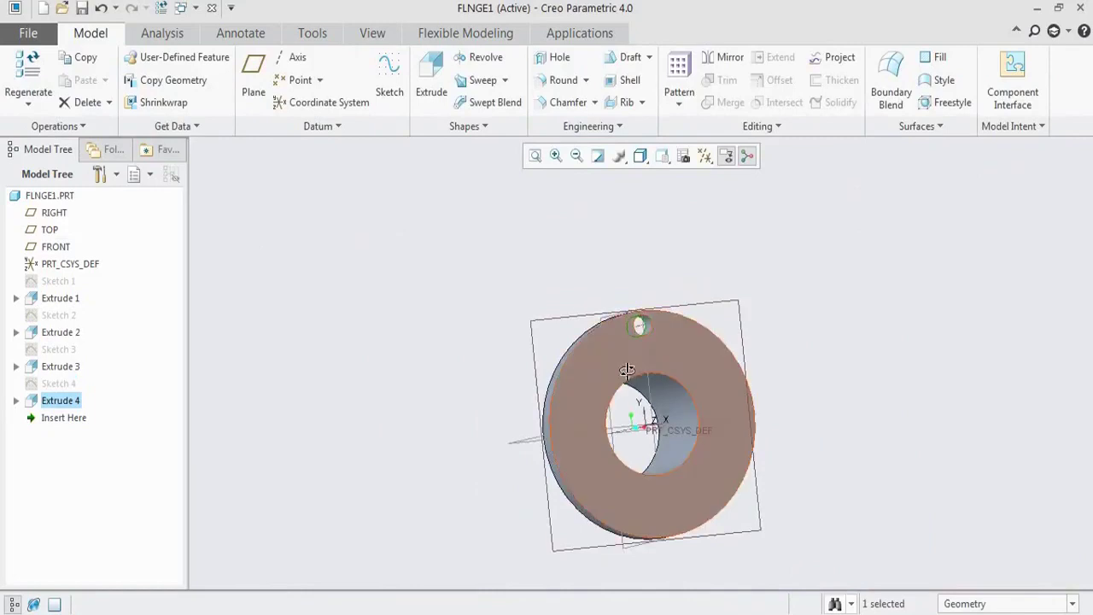
{"action": "middle_click_drag", "start_coordinate": [630, 370], "coordinate": [631, 341]}
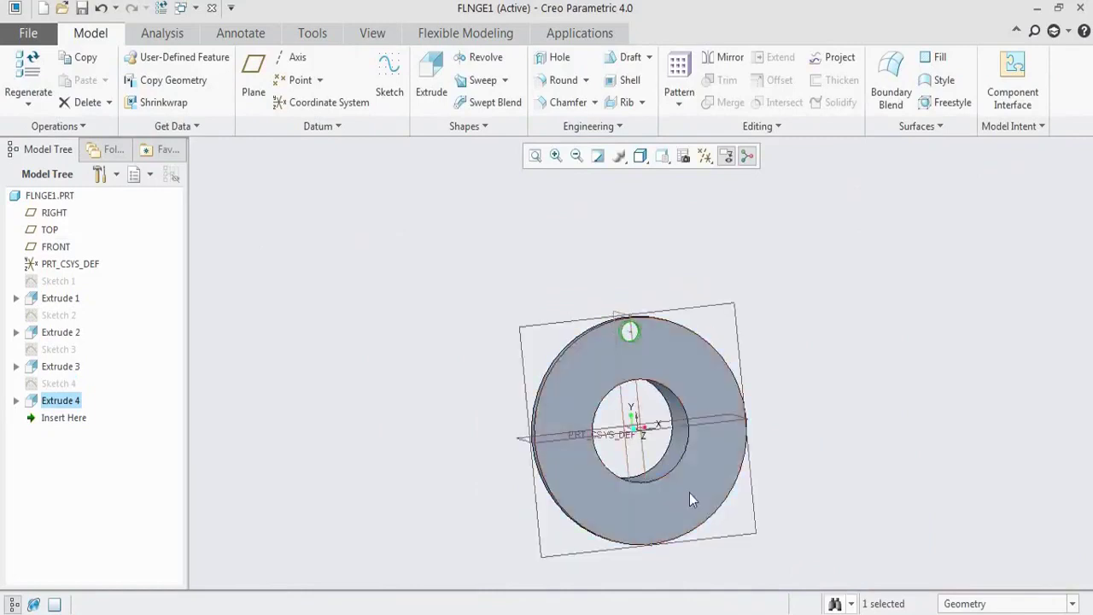
- Start an axis pattern of the bolt hole cut around the flange's central axis
{"action": "left_click", "coordinate": [478, 614]}
{"action": "middle_click_drag", "start_coordinate": [636, 457], "coordinate": [664, 455]}
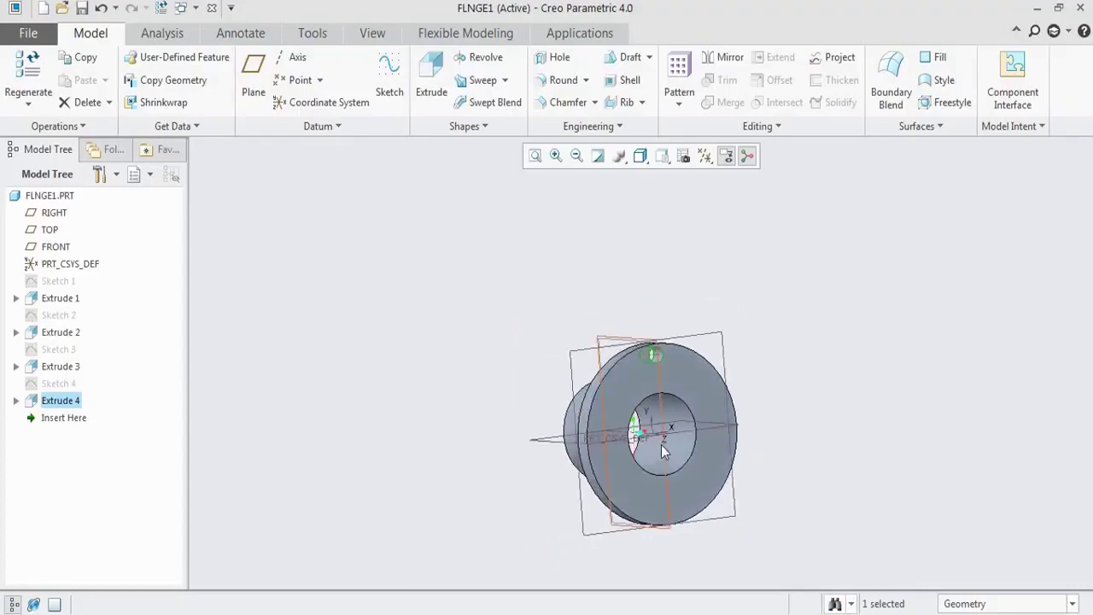
{"action": "scroll", "coordinate": [664, 455], "scroll_direction": "down", "scroll_amount": 3}
{"action": "scroll", "coordinate": [564, 418], "scroll_direction": "down", "scroll_amount": 2}
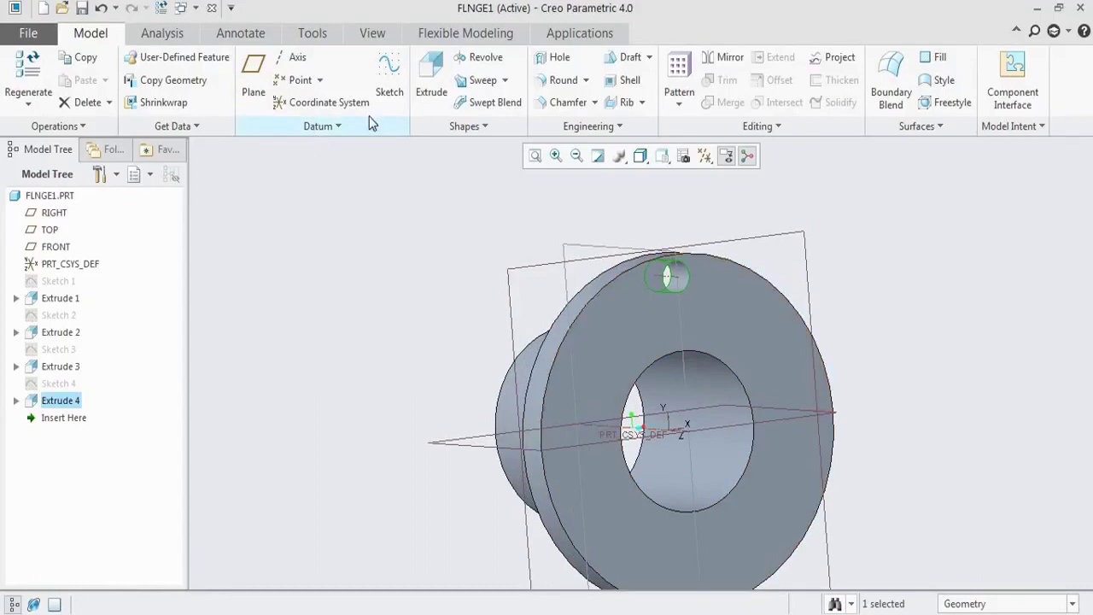
{"action": "left_click", "coordinate": [679, 81]}
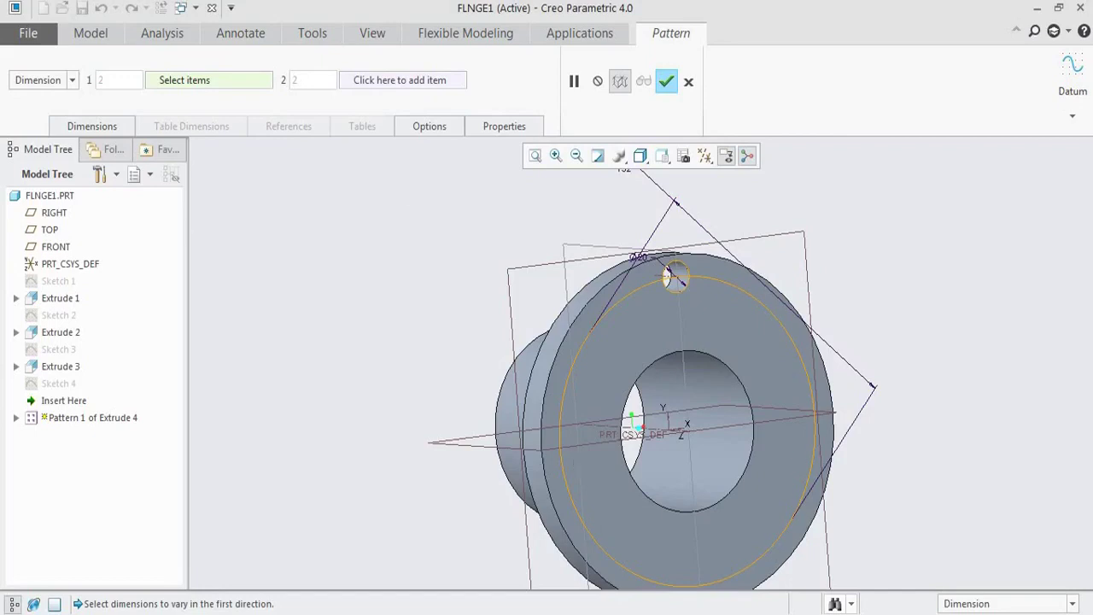
{"action": "left_click", "coordinate": [73, 79]}
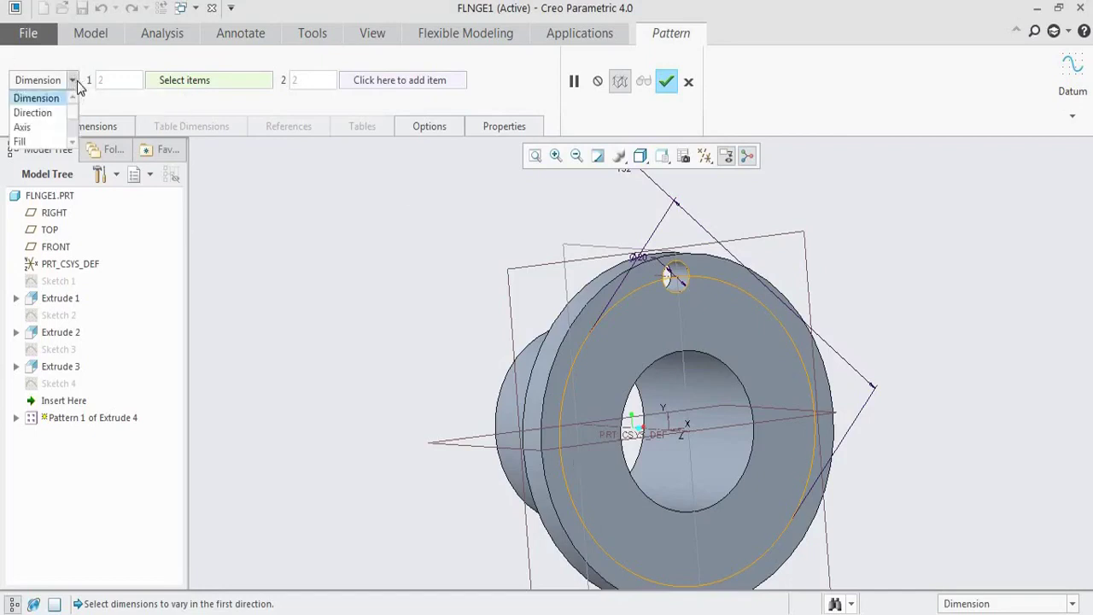
{"action": "left_click", "coordinate": [25, 127]}
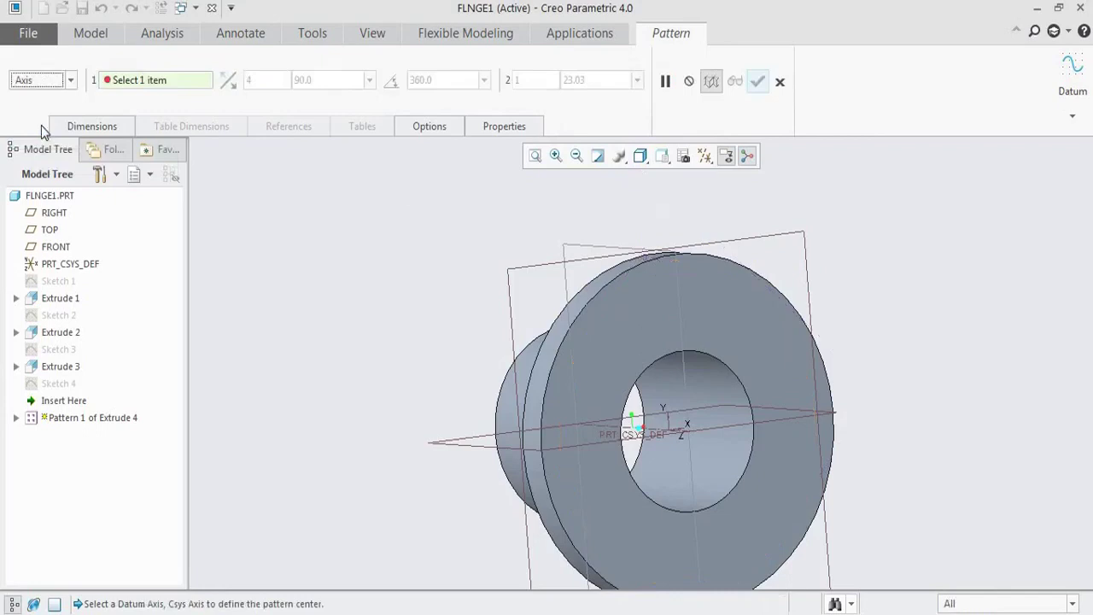
{"action": "left_click", "coordinate": [646, 427]}
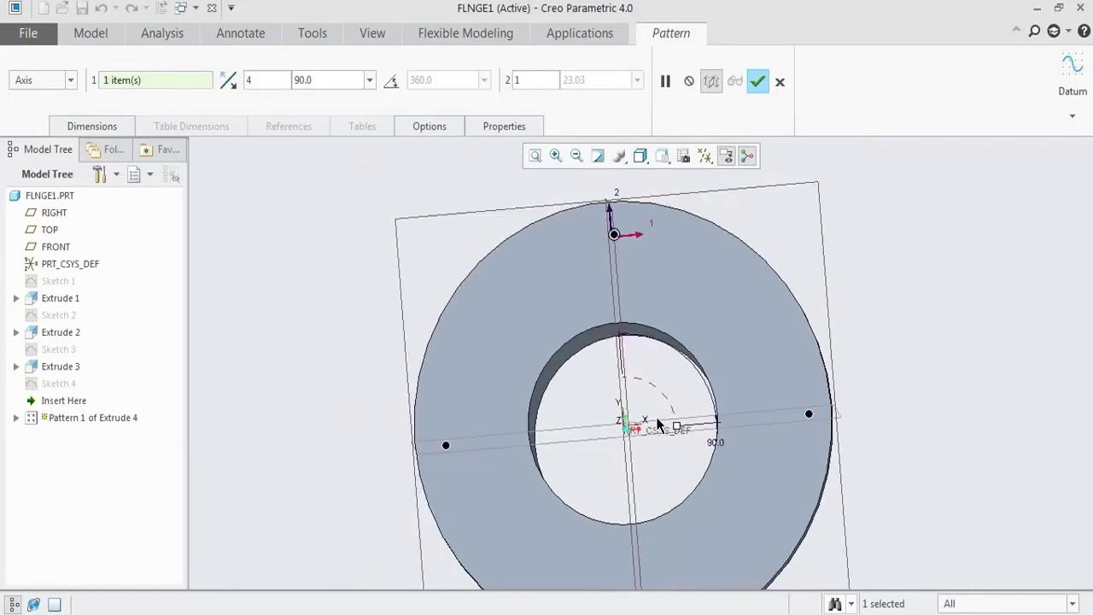
{"action": "scroll", "coordinate": [657, 422], "scroll_direction": "up", "scroll_amount": 3}
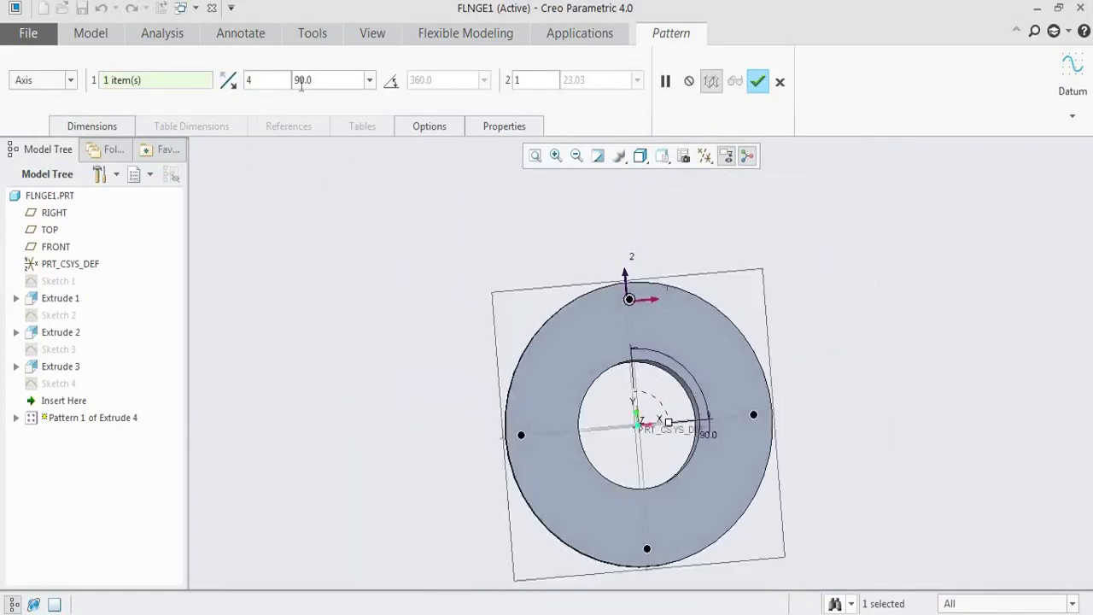
- Set the hole pattern to 6 members spaced 60 degrees apart and complete it
{"action": "double_click", "coordinate": [330, 82]}
{"action": "left_click", "coordinate": [279, 78]}
{"action": "type", "text": "6"}
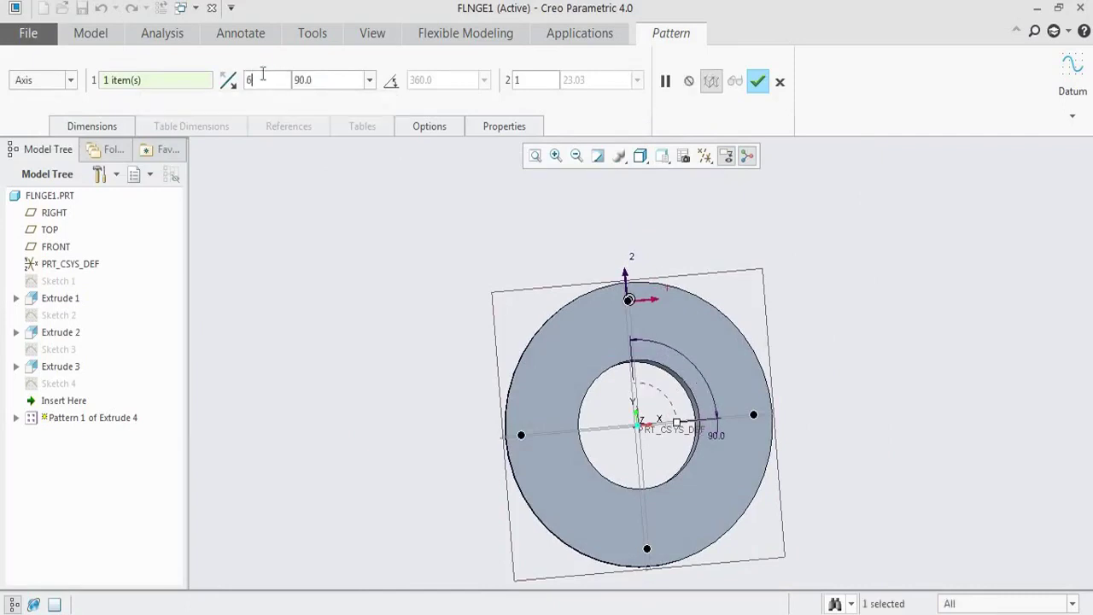
{"action": "left_click", "coordinate": [326, 78]}
{"action": "type", "text": "60"}
{"action": "key", "text": "Return"}
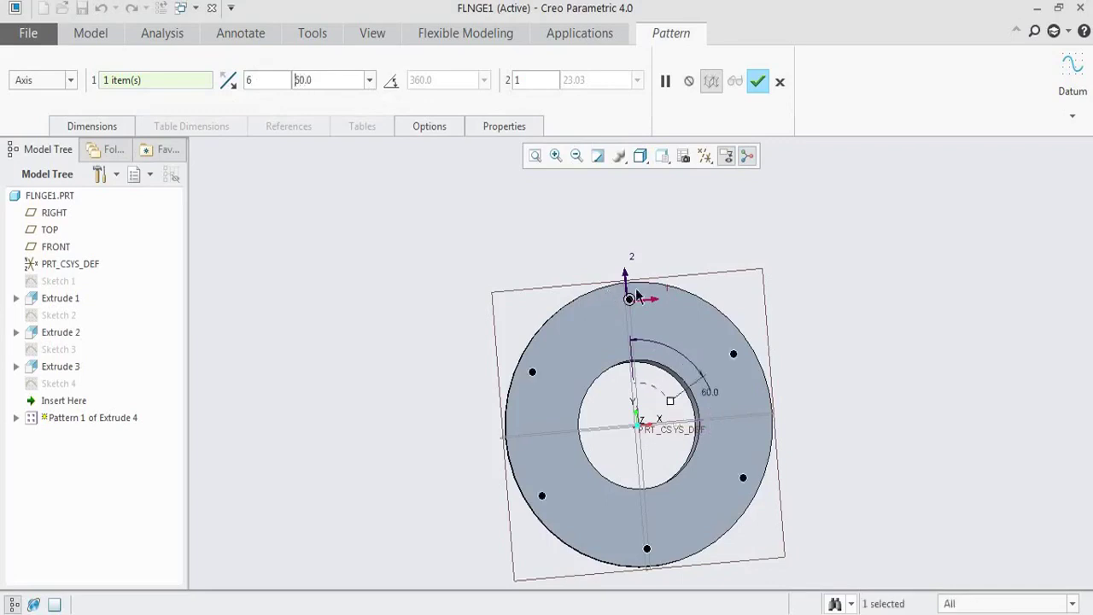
{"action": "middle_click_drag", "start_coordinate": [661, 390], "coordinate": [693, 377]}
{"action": "left_click", "coordinate": [758, 84]}
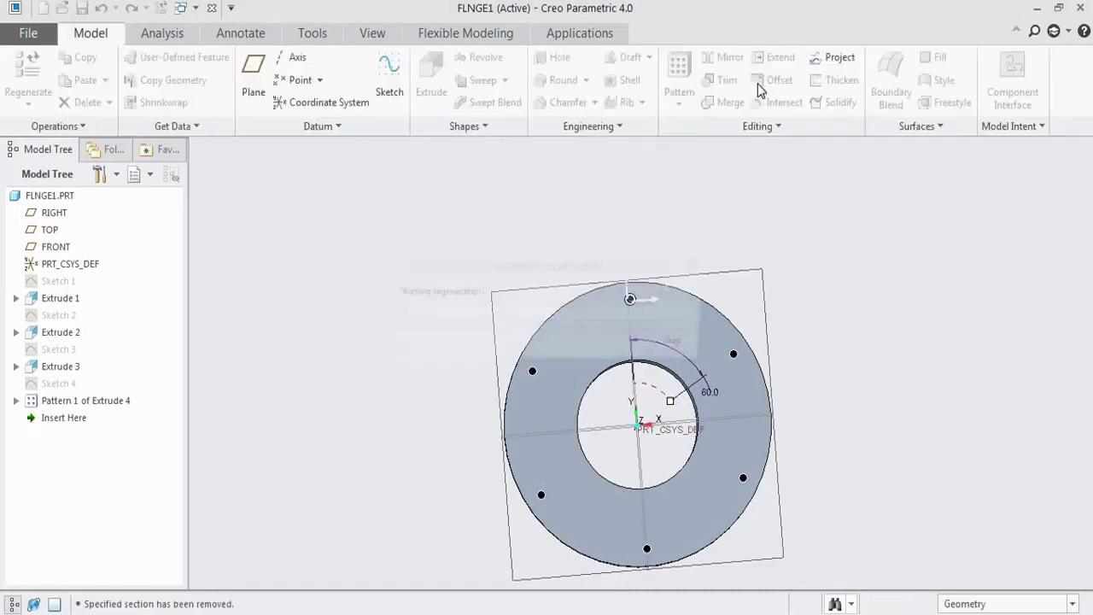
{"action": "middle_click_drag", "start_coordinate": [696, 327], "coordinate": [866, 346]}
{"action": "middle_click_drag", "start_coordinate": [743, 354], "coordinate": [664, 362]}
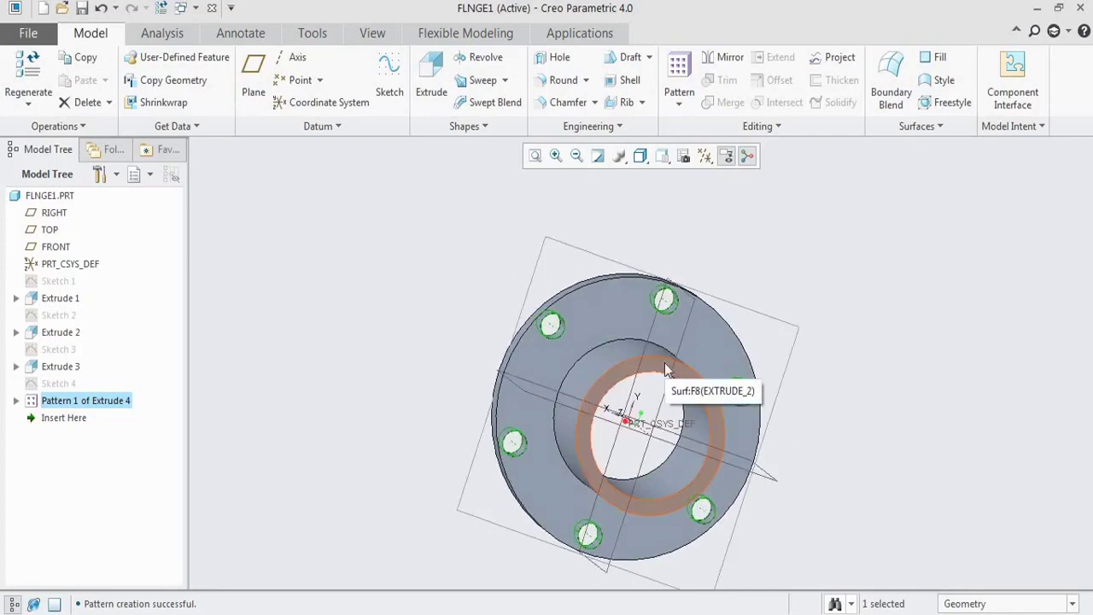
- Save and close the flange part FLNGE1 and view the bolt's dimensions in the Adobe Reader drawing
{"action": "left_click", "coordinate": [29, 32]}
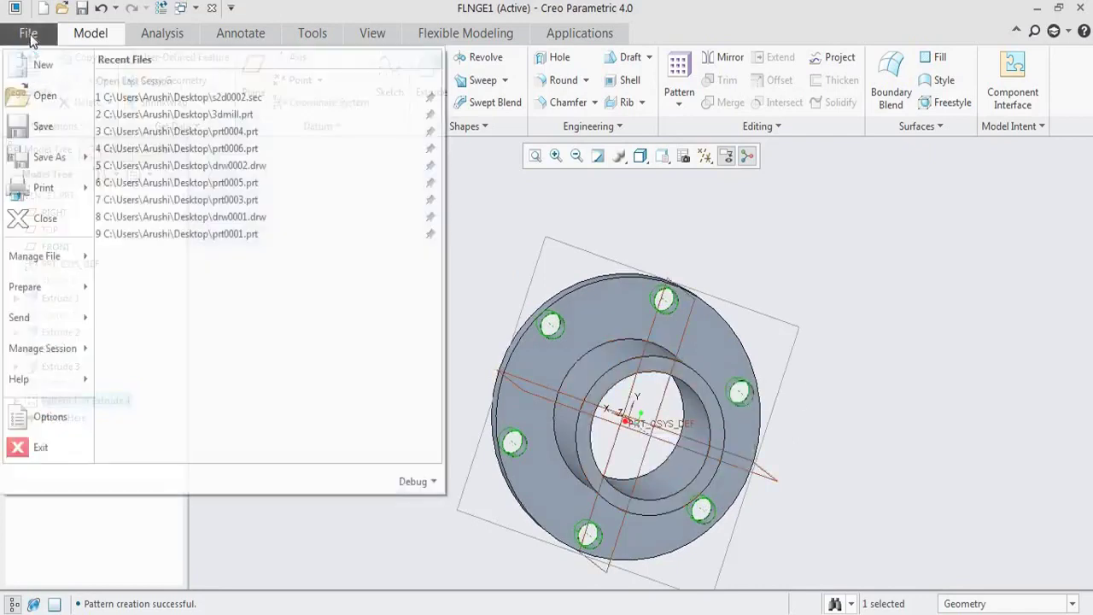
{"action": "left_click", "coordinate": [44, 128]}
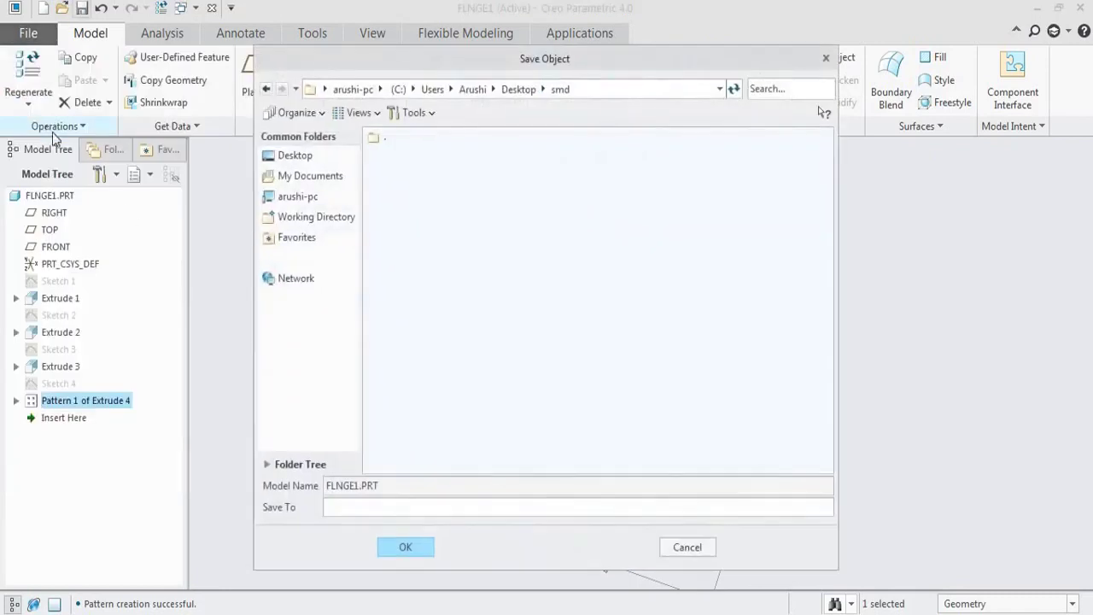
{"action": "left_click", "coordinate": [403, 549]}
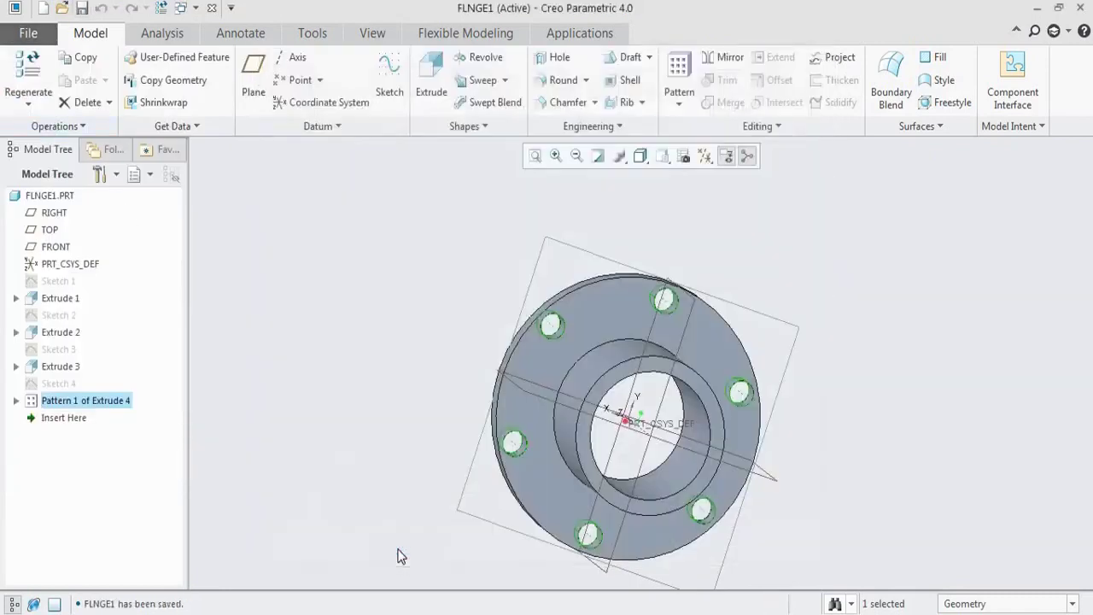
{"action": "left_click", "coordinate": [24, 32]}
{"action": "left_click", "coordinate": [26, 218]}
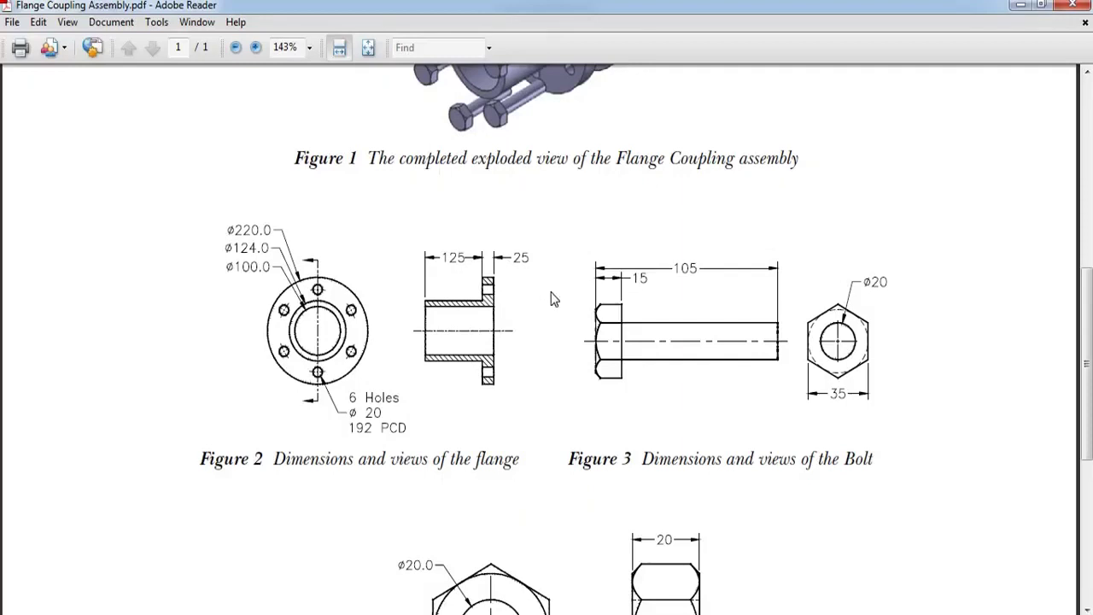
{"action": "scroll", "coordinate": [646, 374], "scroll_direction": "down", "scroll_amount": 1}
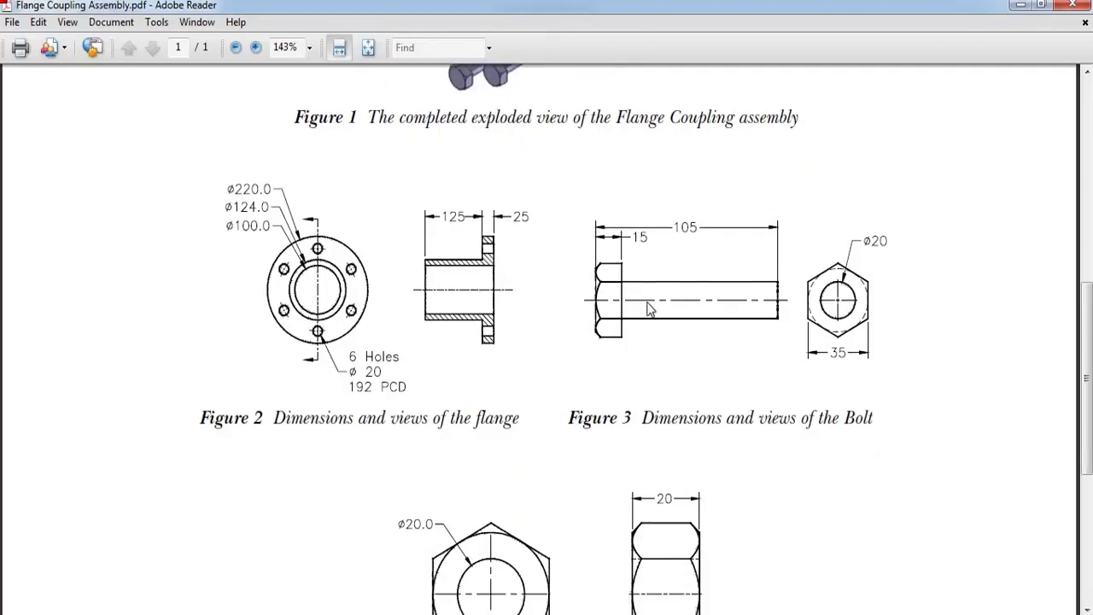
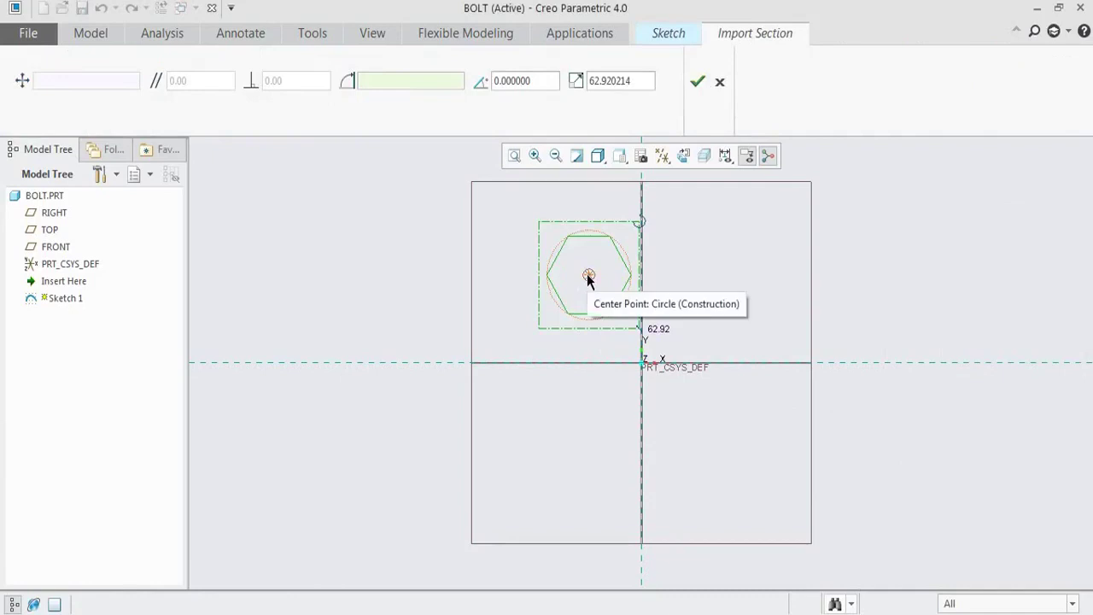
- Centre the imported hexagon on the bolt sketch's origin, rotate it about 16.5 degrees and accept the placement
{"action": "left_click_drag", "start_coordinate": [588, 279], "coordinate": [642, 364]}
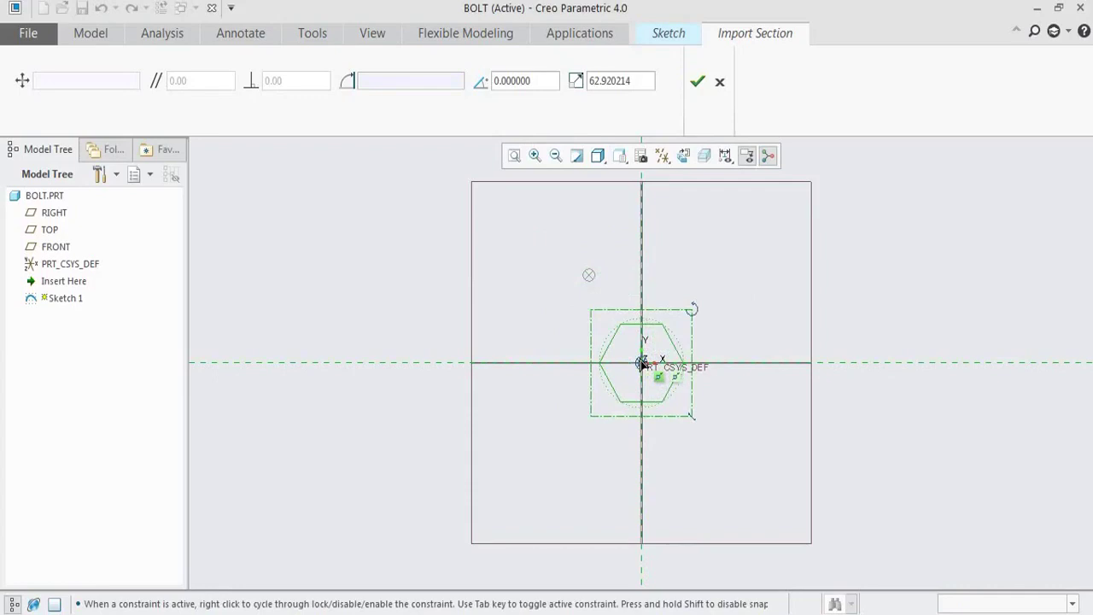
{"action": "left_click_drag", "start_coordinate": [642, 364], "coordinate": [641, 362]}
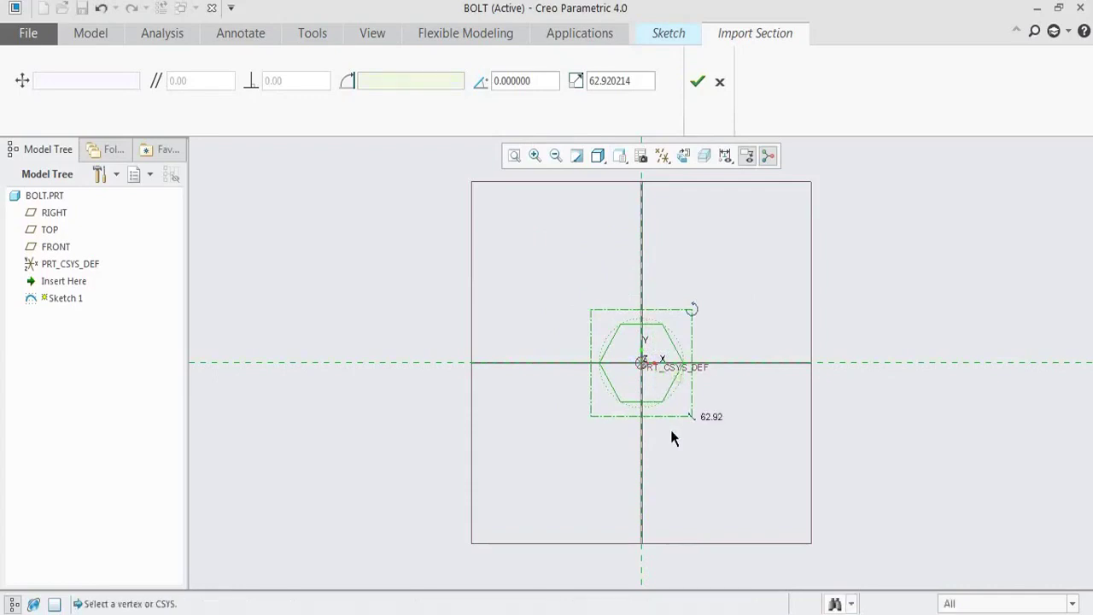
{"action": "left_click_drag", "start_coordinate": [694, 312], "coordinate": [680, 286]}
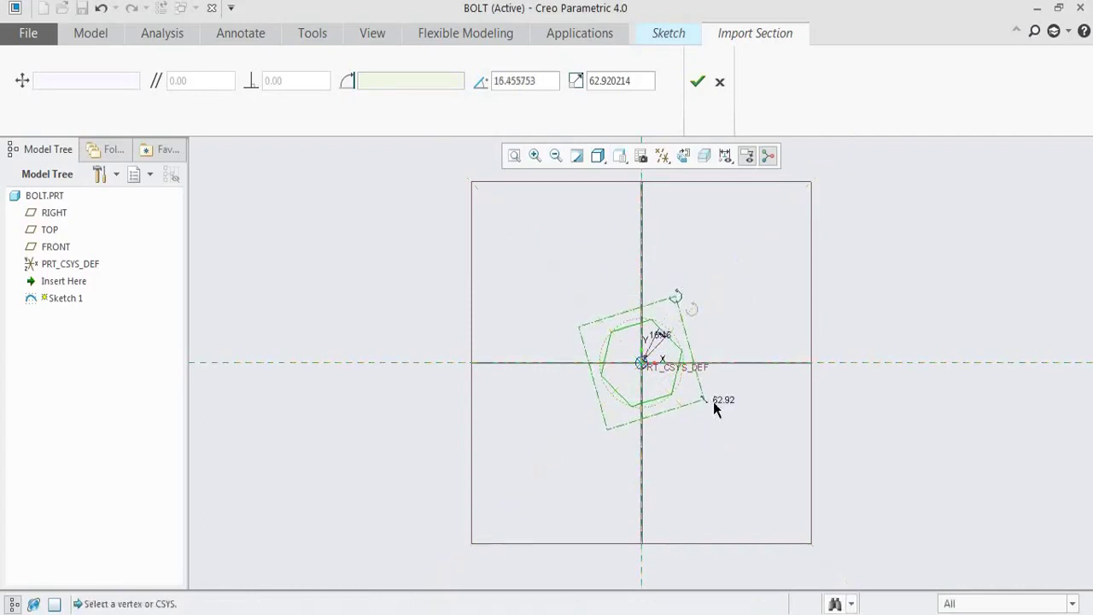
{"action": "left_click", "coordinate": [698, 82]}
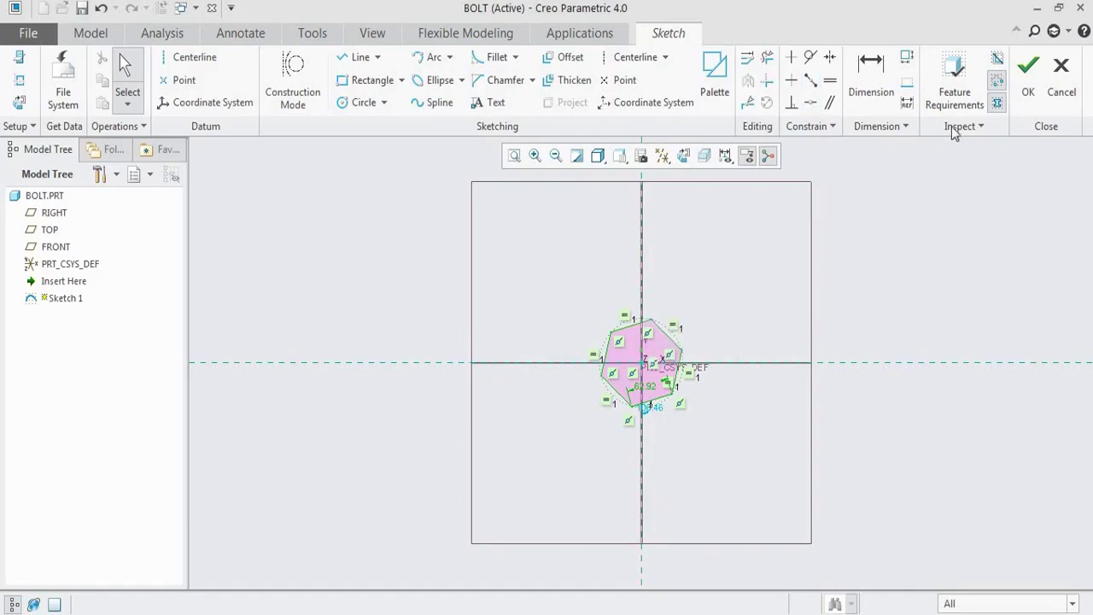
- Constrain the hexagon's upper vertex to be coincident with the vertical reference line
{"action": "left_click", "coordinate": [810, 104]}
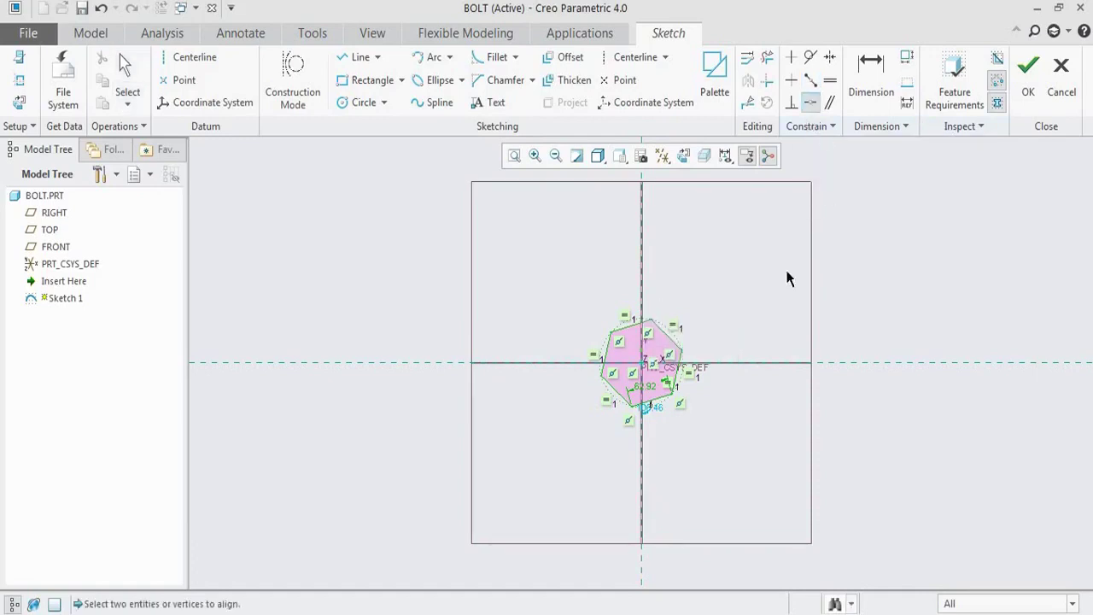
{"action": "left_click", "coordinate": [650, 319]}
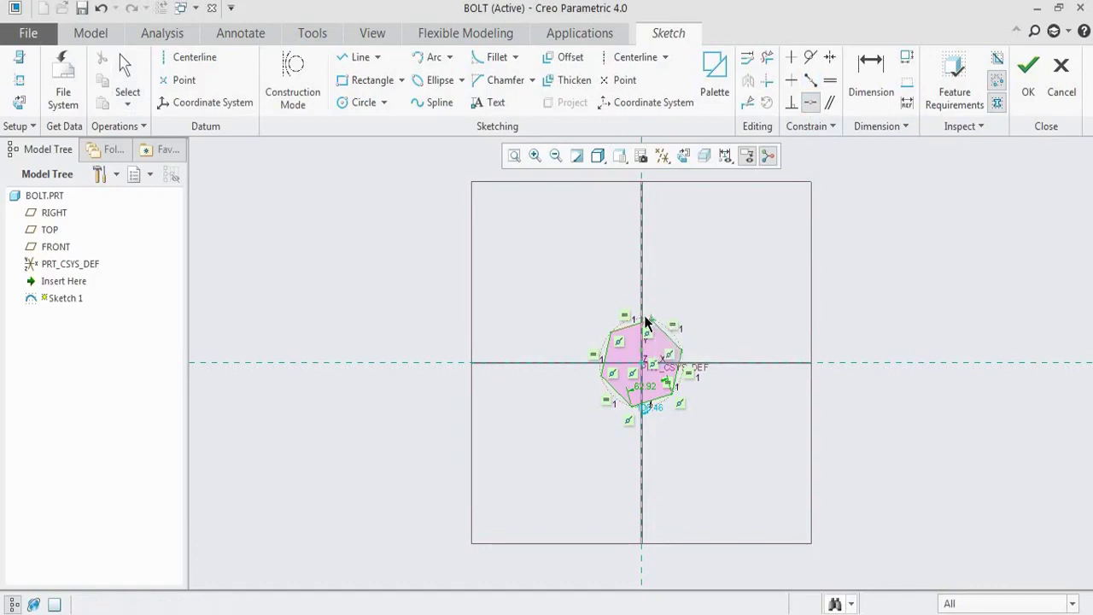
{"action": "left_click", "coordinate": [643, 318]}
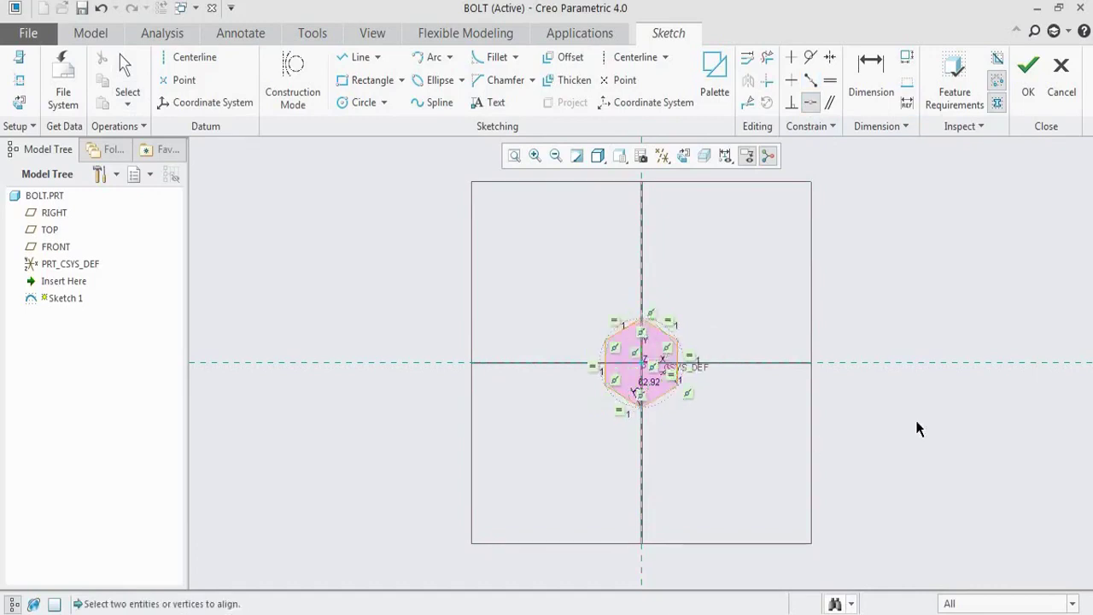
{"action": "scroll", "coordinate": [658, 369], "scroll_direction": "down", "scroll_amount": 5}
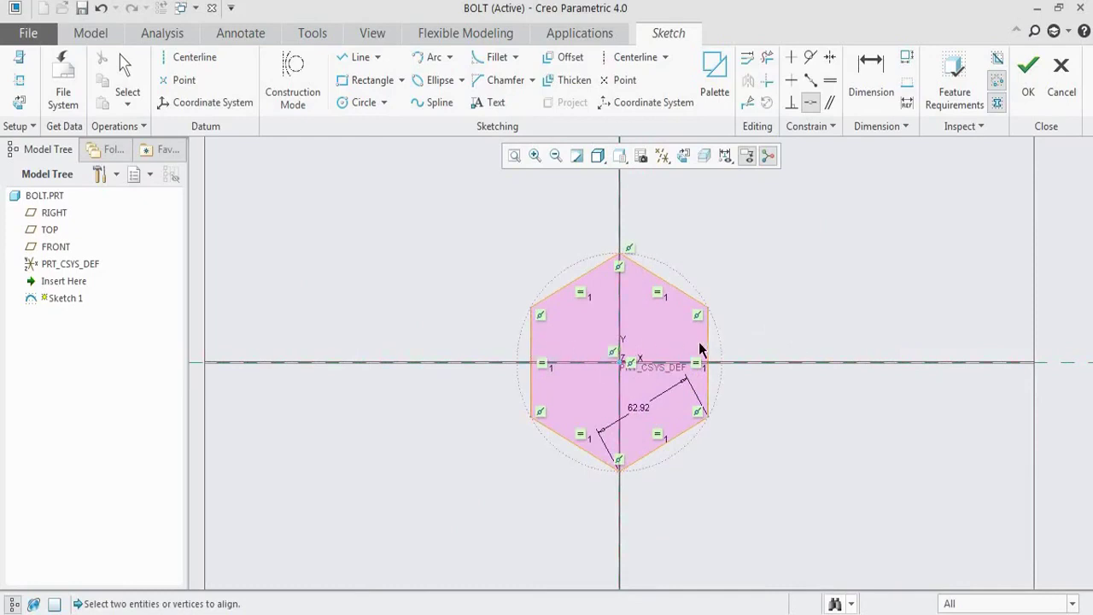
- Dimension the hexagon across its two vertical sides as 35, deleting the conflicting side-length dimension, and finish the sketch
{"action": "left_click", "coordinate": [868, 70]}
{"action": "left_click", "coordinate": [530, 338]}
{"action": "left_click", "coordinate": [707, 345]}
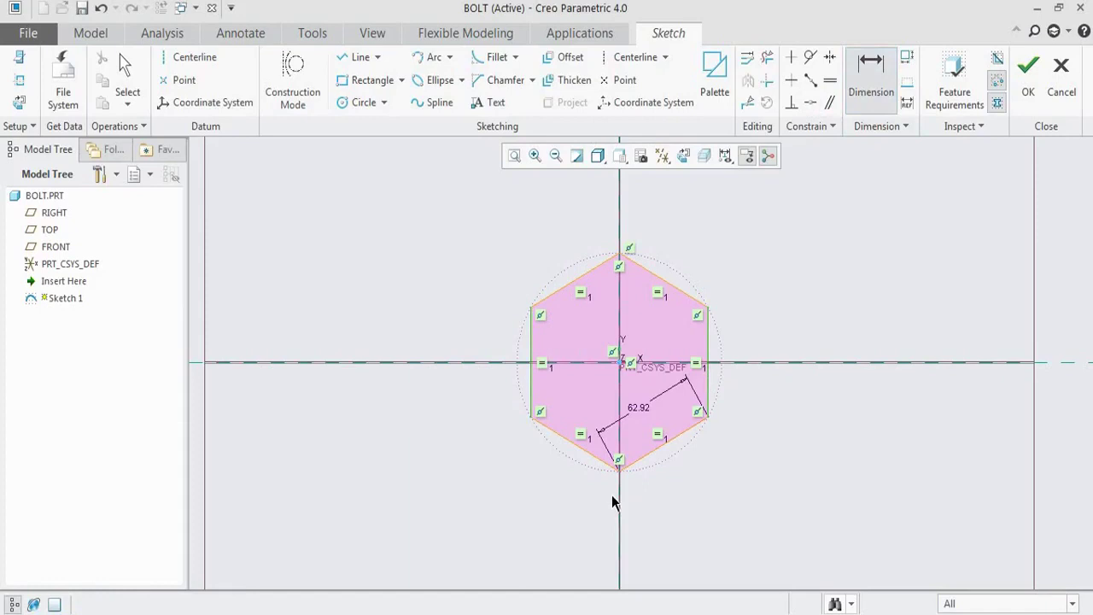
{"action": "middle_click", "coordinate": [611, 495]}
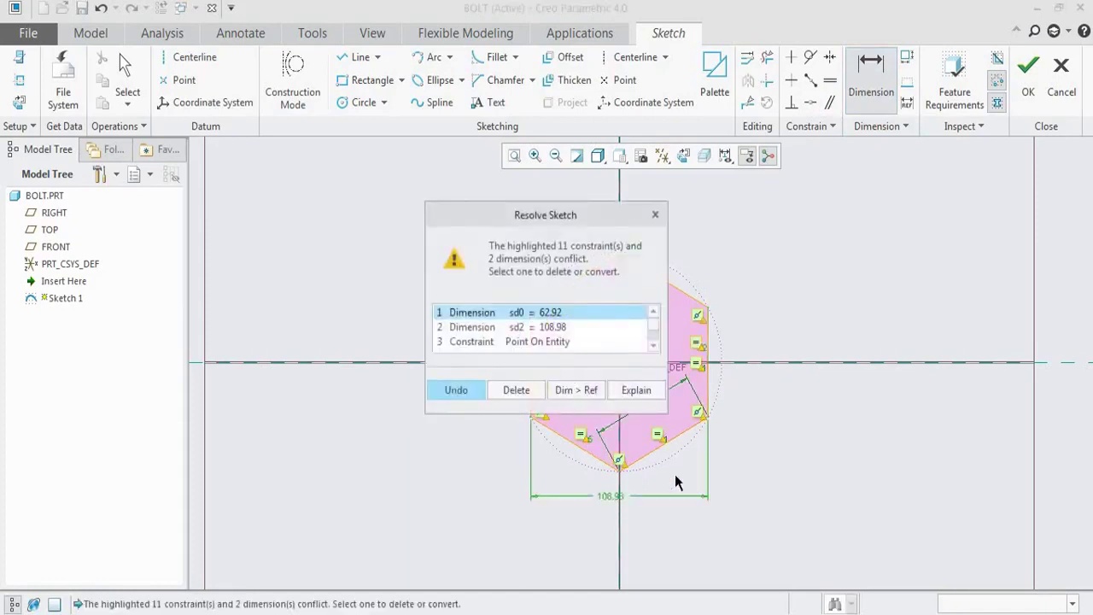
{"action": "left_click_drag", "start_coordinate": [565, 215], "coordinate": [466, 210]}
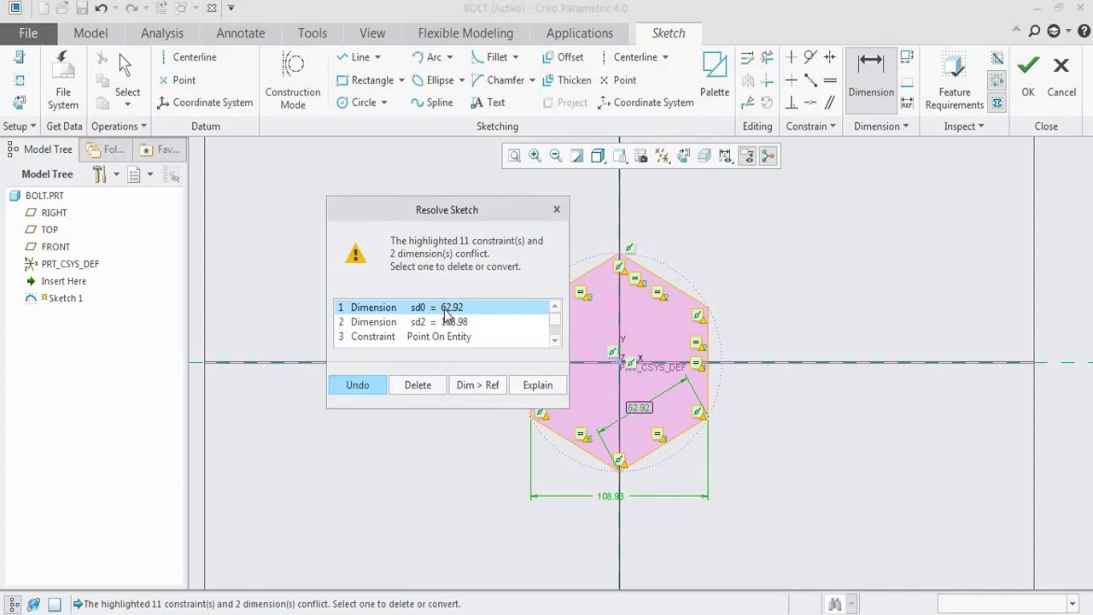
{"action": "left_click", "coordinate": [418, 384]}
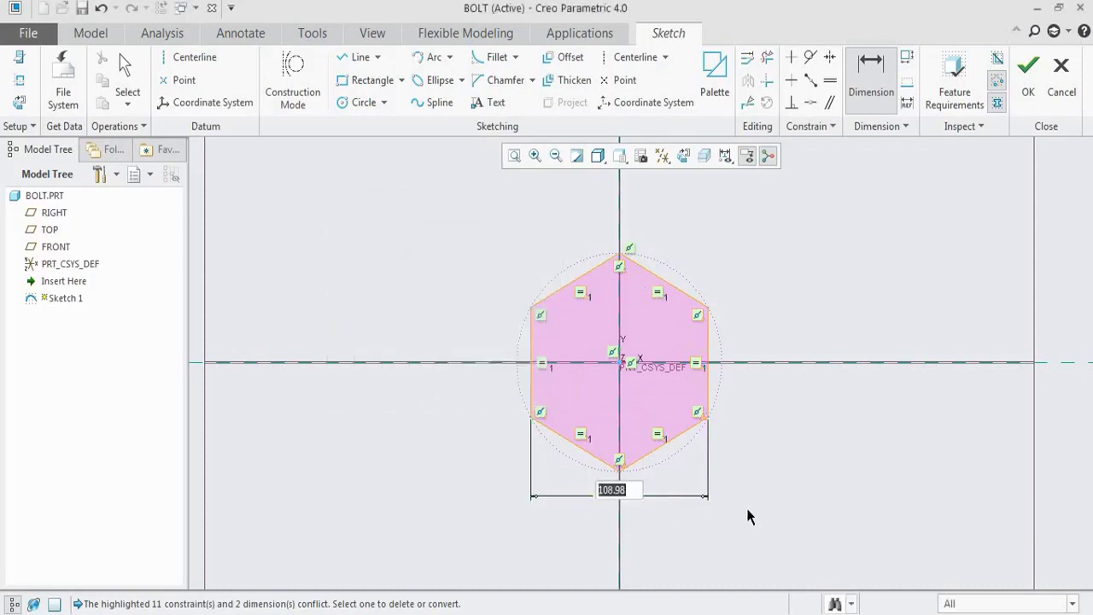
{"action": "type", "text": "35"}
{"action": "key", "text": "Return"}
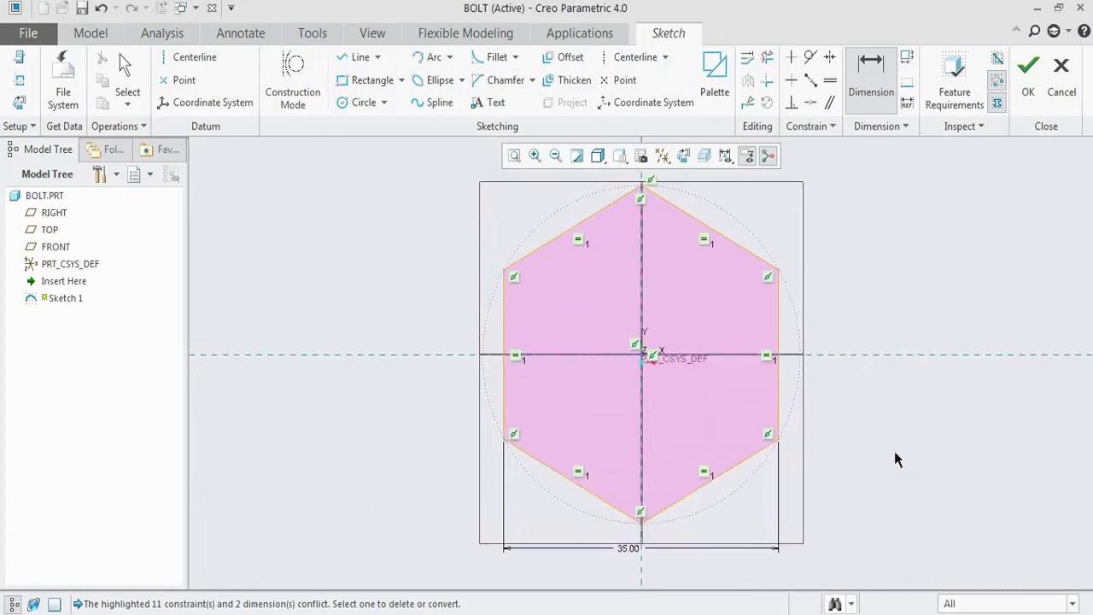
{"action": "left_click", "coordinate": [1028, 82]}
- Check the bolt head thickness in the PDF drawing and extrude the hexagon sketch to a depth of 15
{"action": "middle_click_drag", "start_coordinate": [820, 332], "coordinate": [771, 343]}
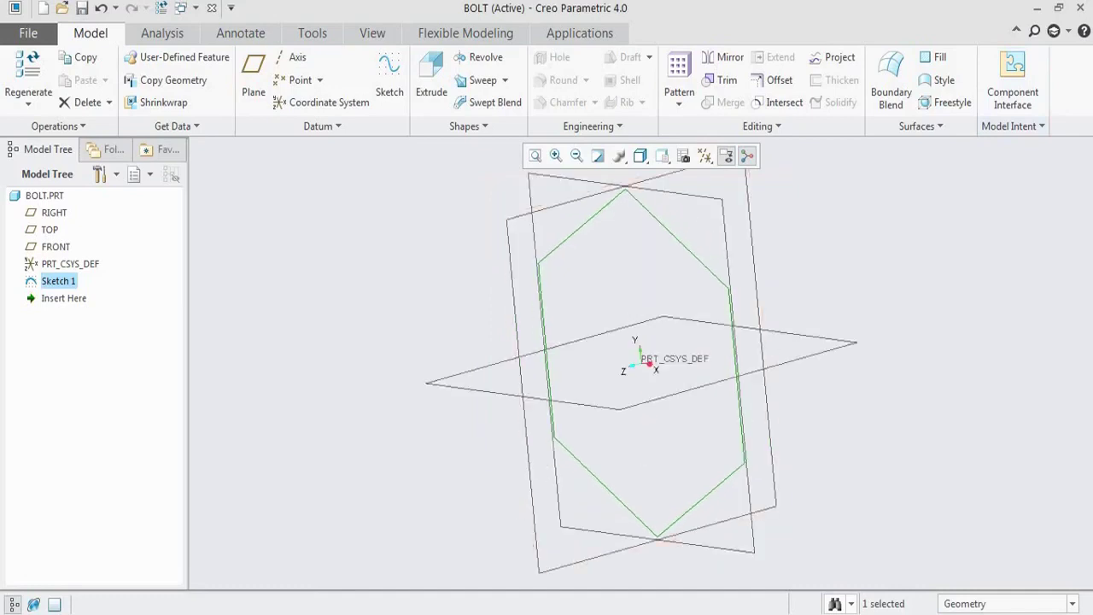
{"action": "key", "text": "alt+Tab"}
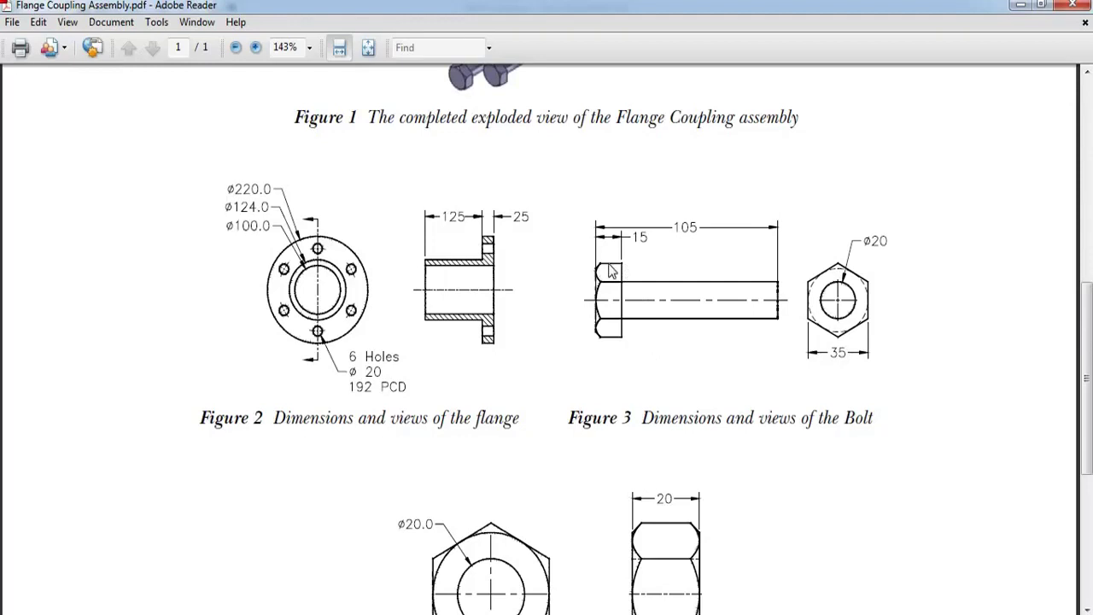
{"action": "key", "text": "alt+Tab"}
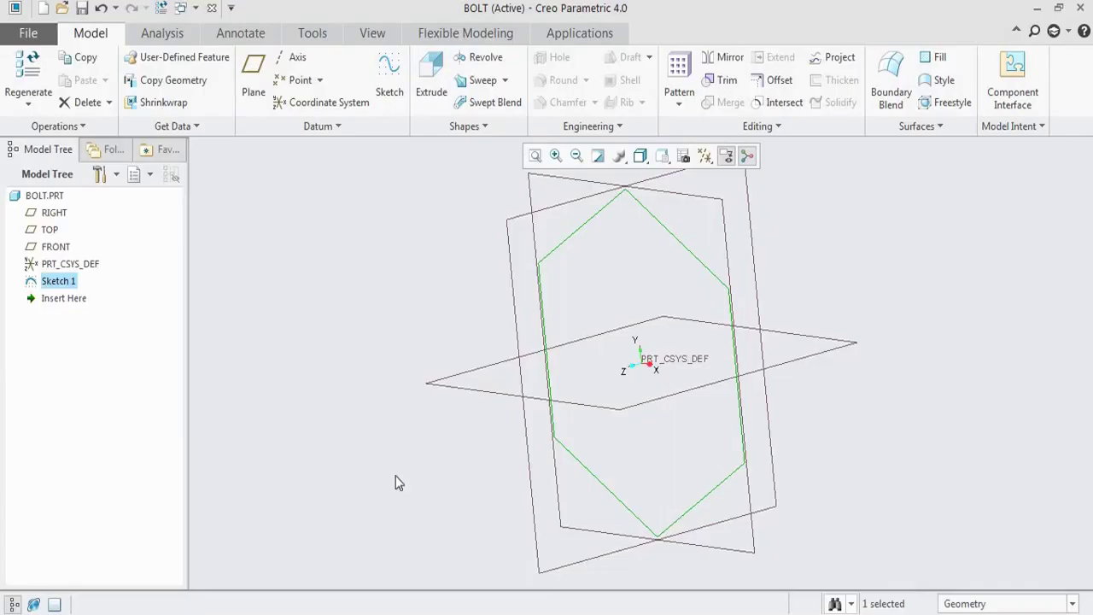
{"action": "left_click", "coordinate": [431, 81]}
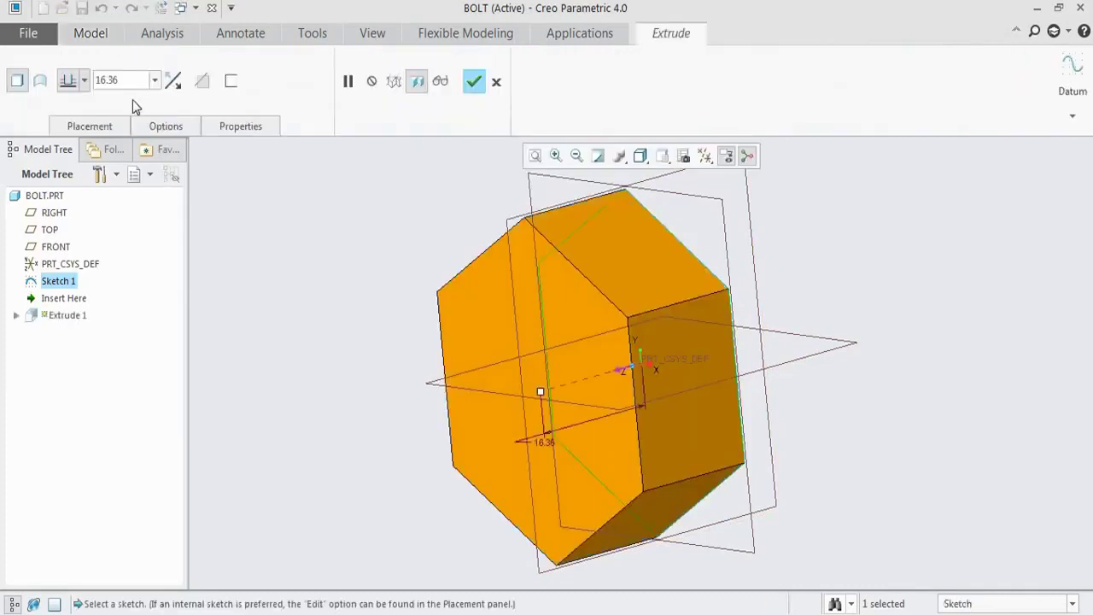
{"action": "double_click", "coordinate": [122, 81]}
{"action": "type", "text": "15"}
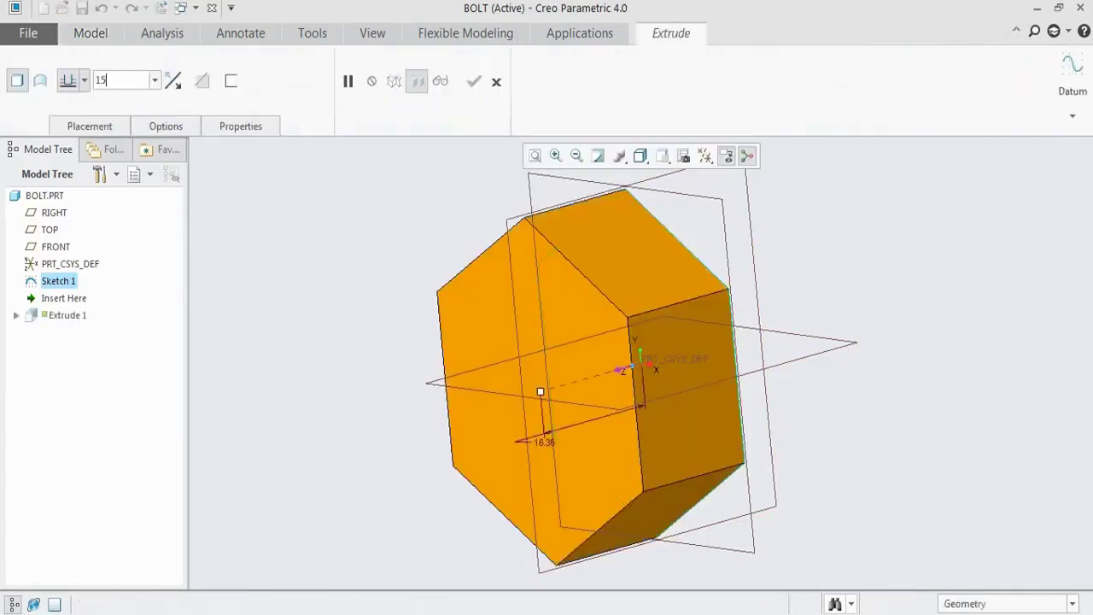
{"action": "key", "text": "Return"}
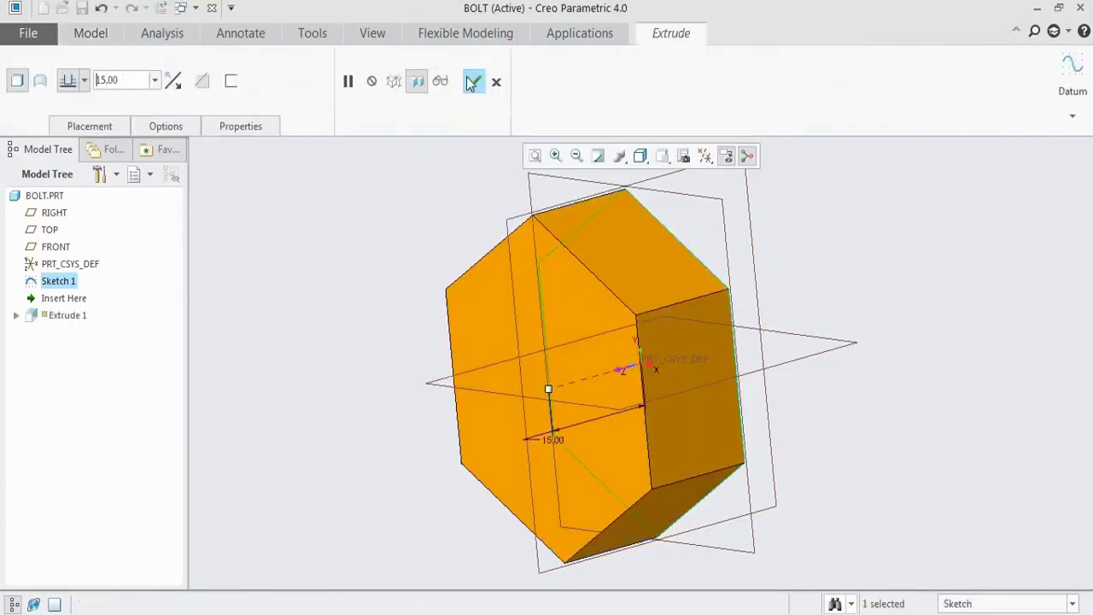
{"action": "left_click", "coordinate": [473, 82]}
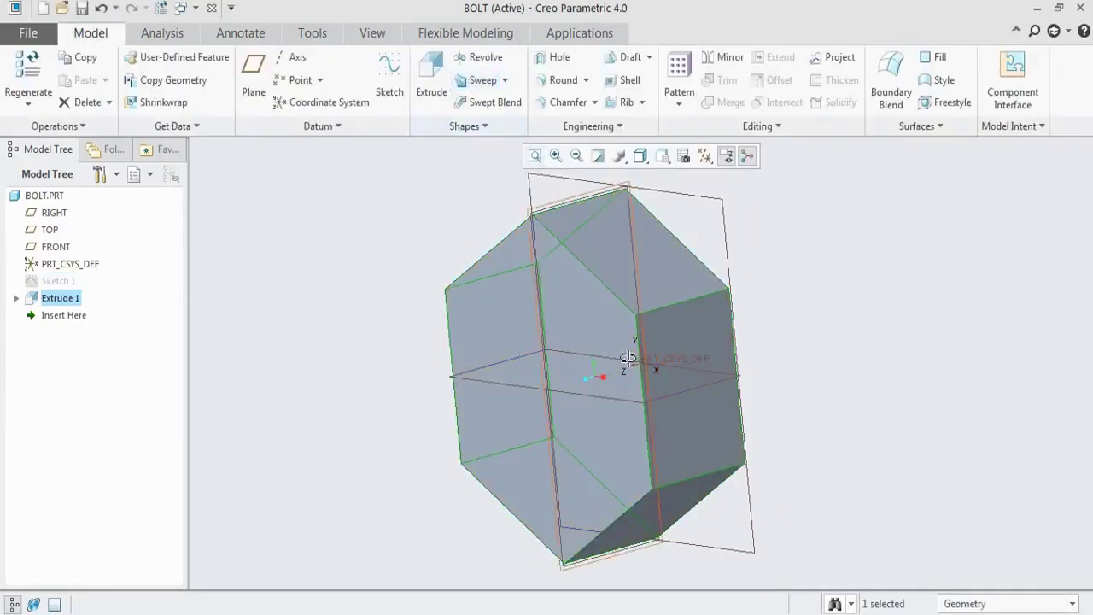
- Start a sketch on the hexagonal head's front face and draw a circle about 15.6 in diameter centred on the origin
{"action": "middle_click_drag", "start_coordinate": [626, 358], "coordinate": [548, 338]}
{"action": "left_click", "coordinate": [544, 322]}
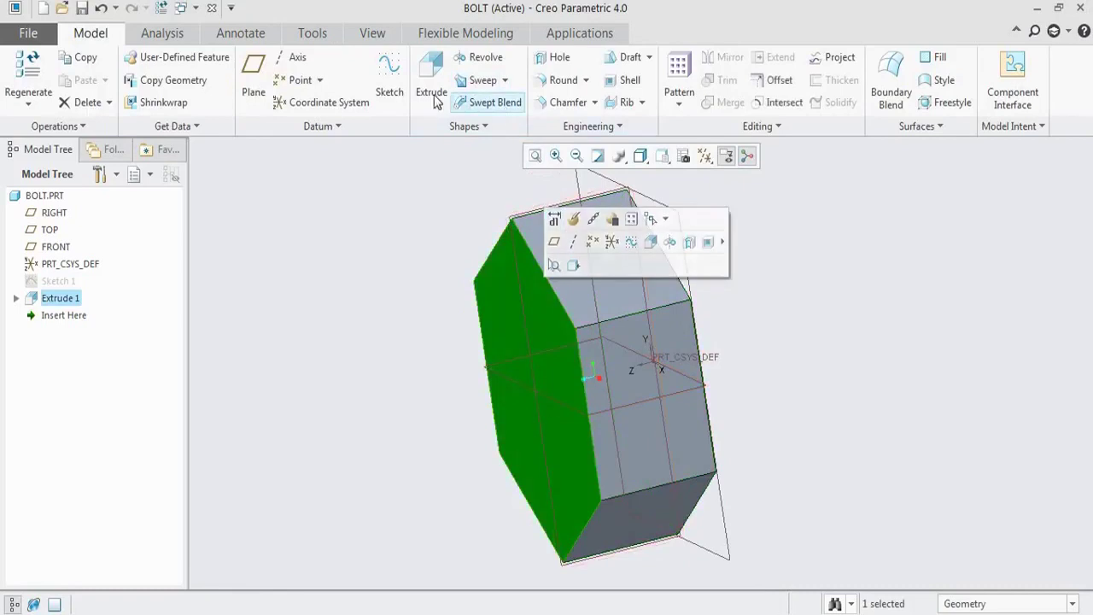
{"action": "left_click", "coordinate": [390, 82]}
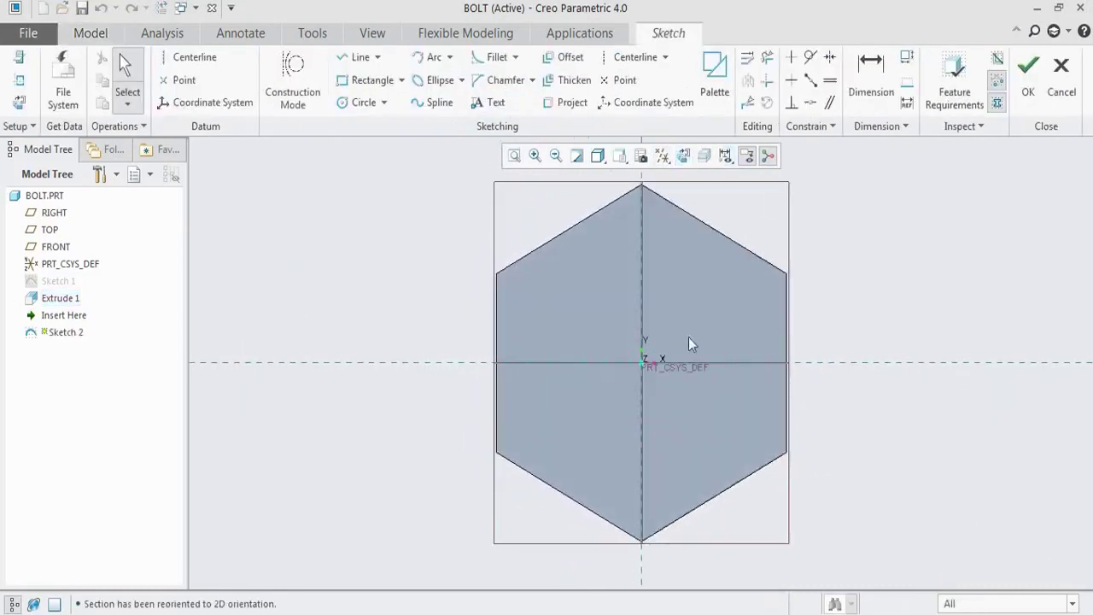
{"action": "key", "text": "alt+Tab"}
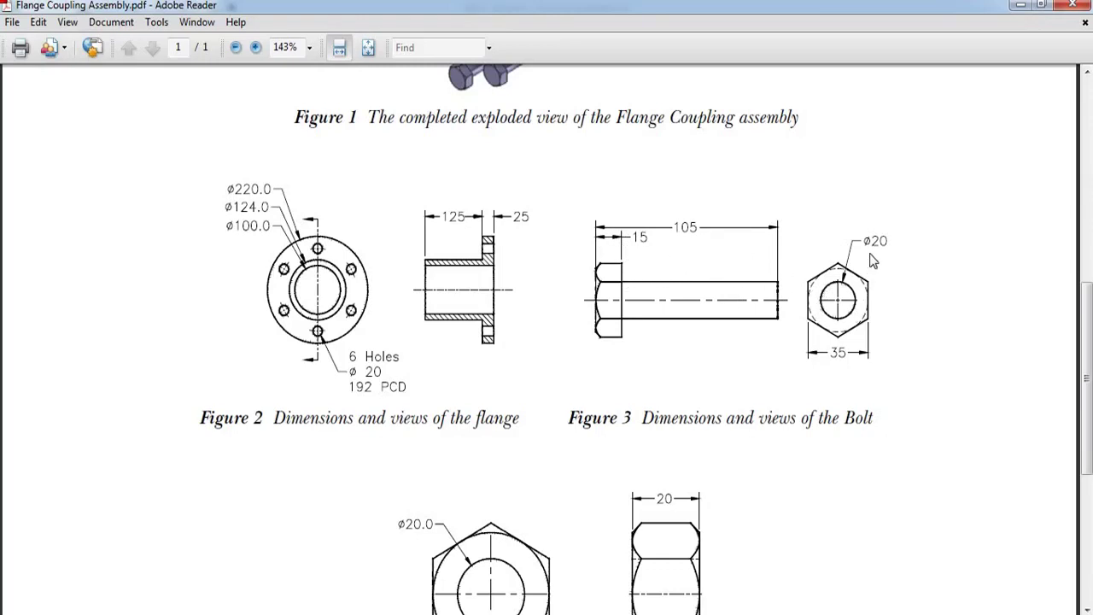
{"action": "key", "text": "alt+Tab"}
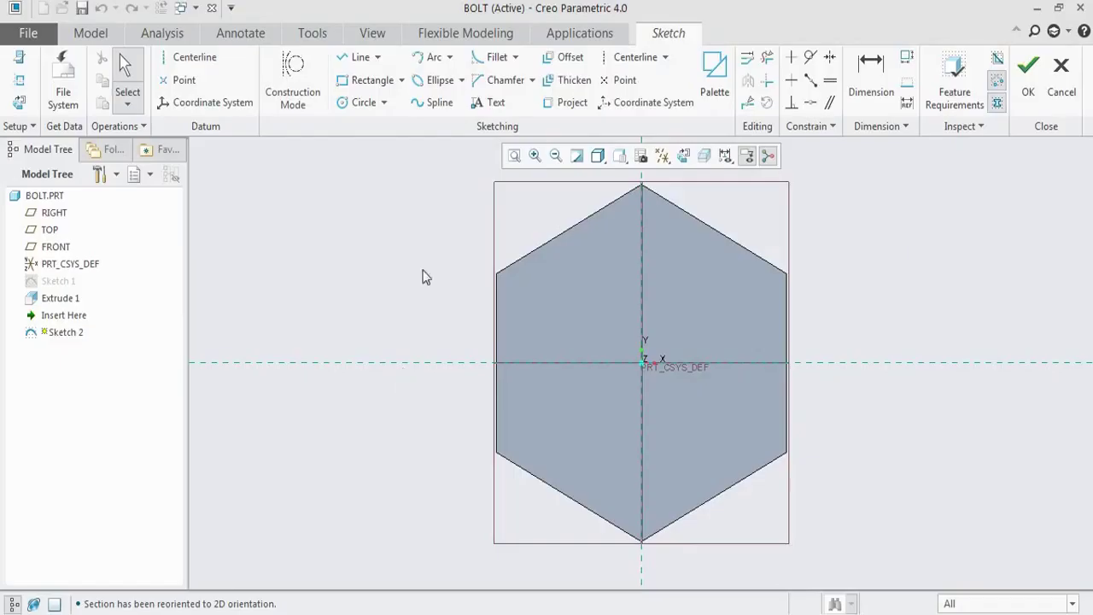
{"action": "left_click", "coordinate": [359, 107]}
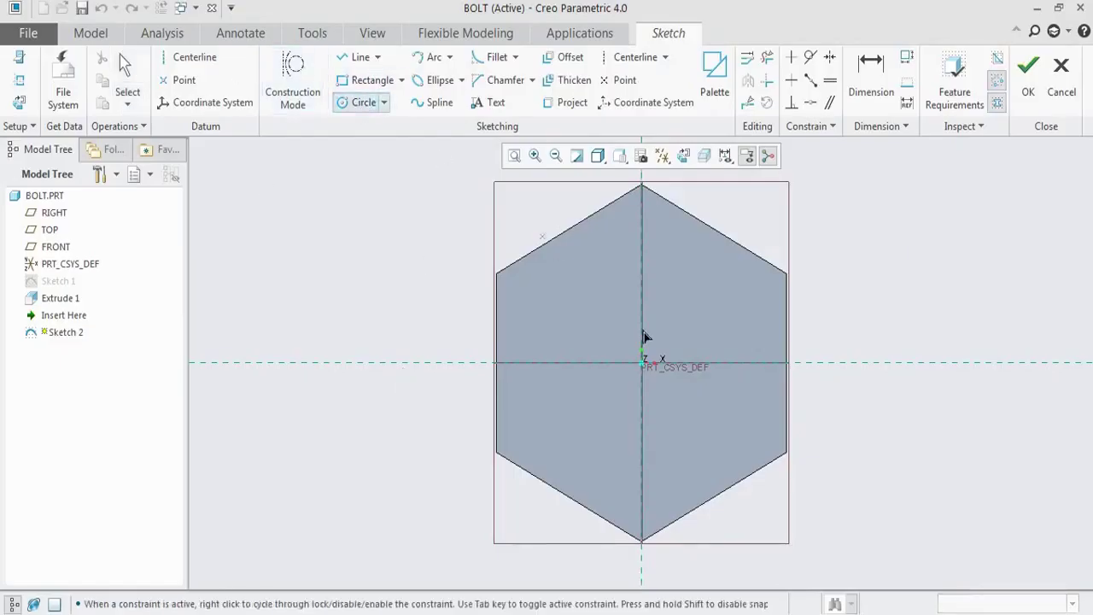
{"action": "left_click", "coordinate": [642, 364]}
{"action": "left_click", "coordinate": [700, 401]}
{"action": "middle_click", "coordinate": [667, 299]}
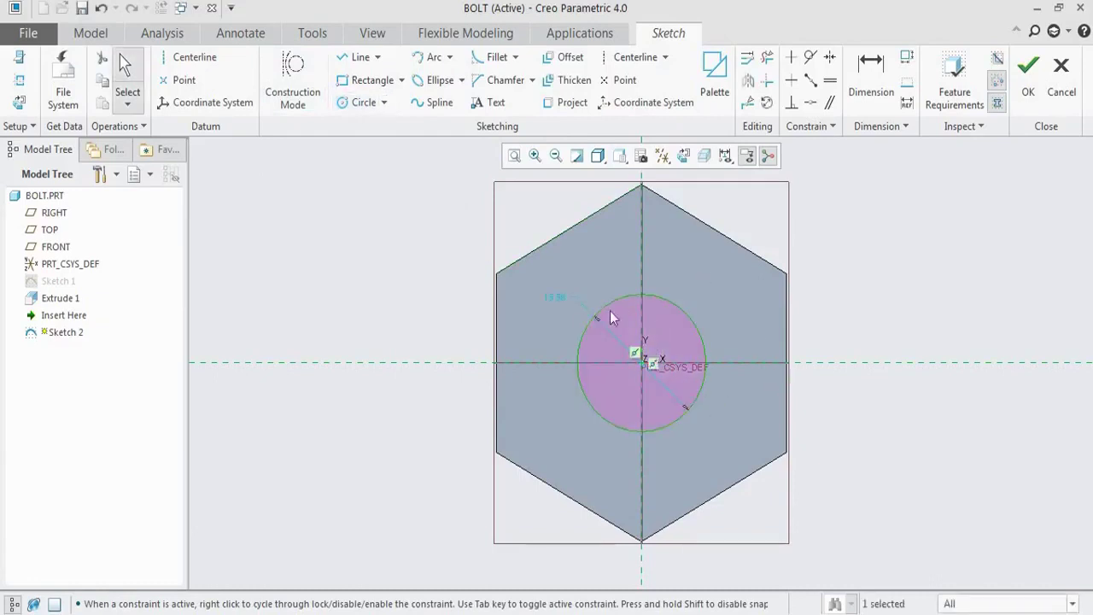
- Set the shank circle's diameter to 20 and finish the sketch
{"action": "double_click", "coordinate": [553, 298]}
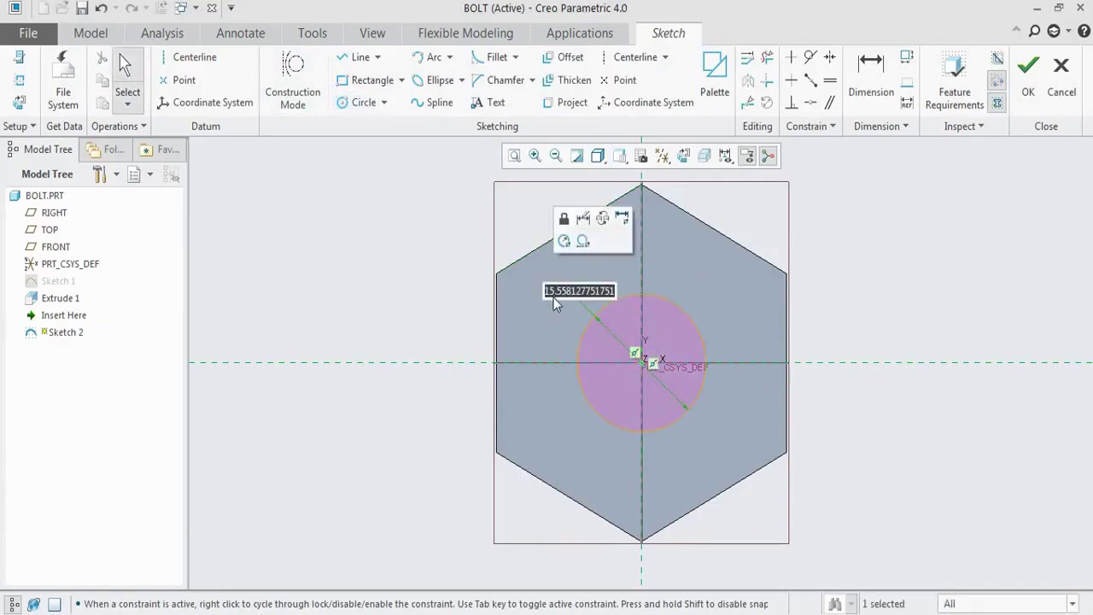
{"action": "type", "text": "20"}
{"action": "key", "text": "Return"}
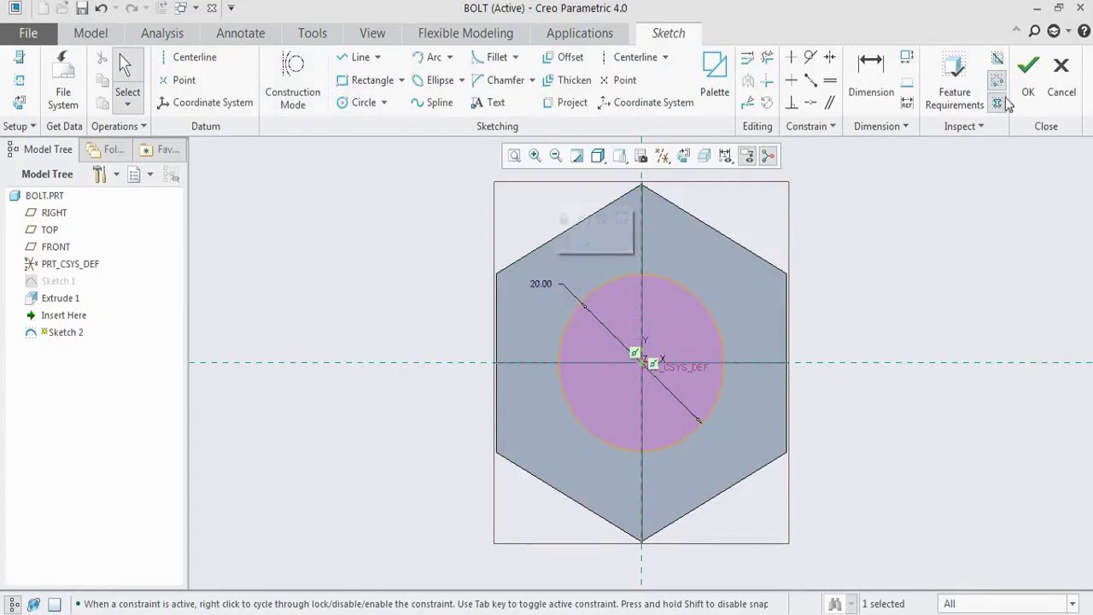
{"action": "left_click", "coordinate": [1028, 80]}
- Extrude the shank circle 90 outward from the bolt head
{"action": "middle_click_drag", "start_coordinate": [702, 306], "coordinate": [749, 322]}
{"action": "scroll", "coordinate": [749, 320], "scroll_direction": "up", "scroll_amount": 4}
{"action": "scroll", "coordinate": [749, 318], "scroll_direction": "down", "scroll_amount": 5}
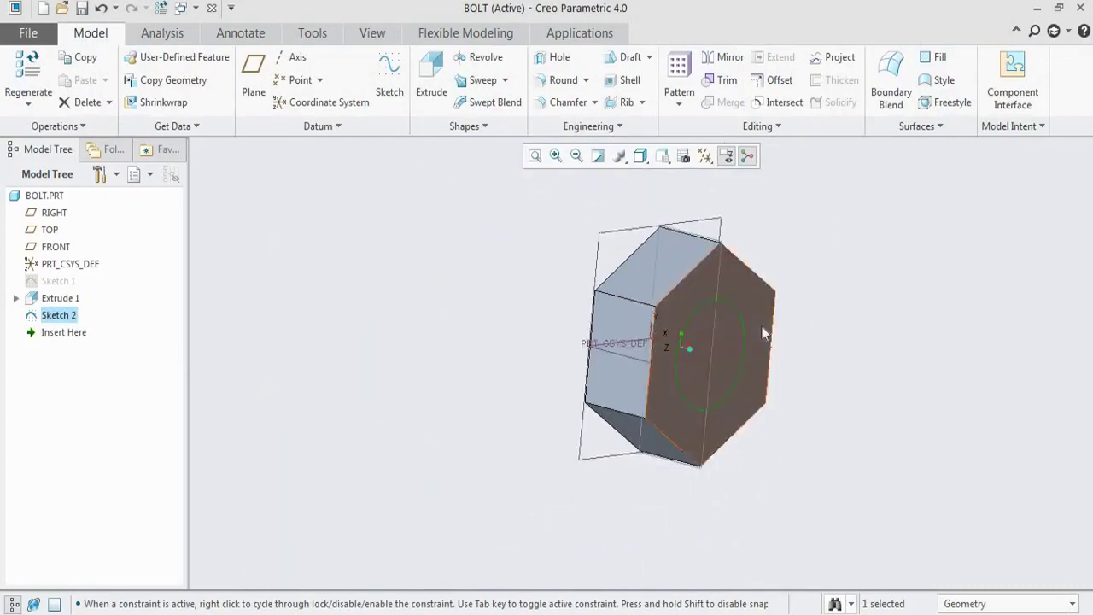
{"action": "middle_click_drag", "start_coordinate": [767, 328], "coordinate": [766, 344]}
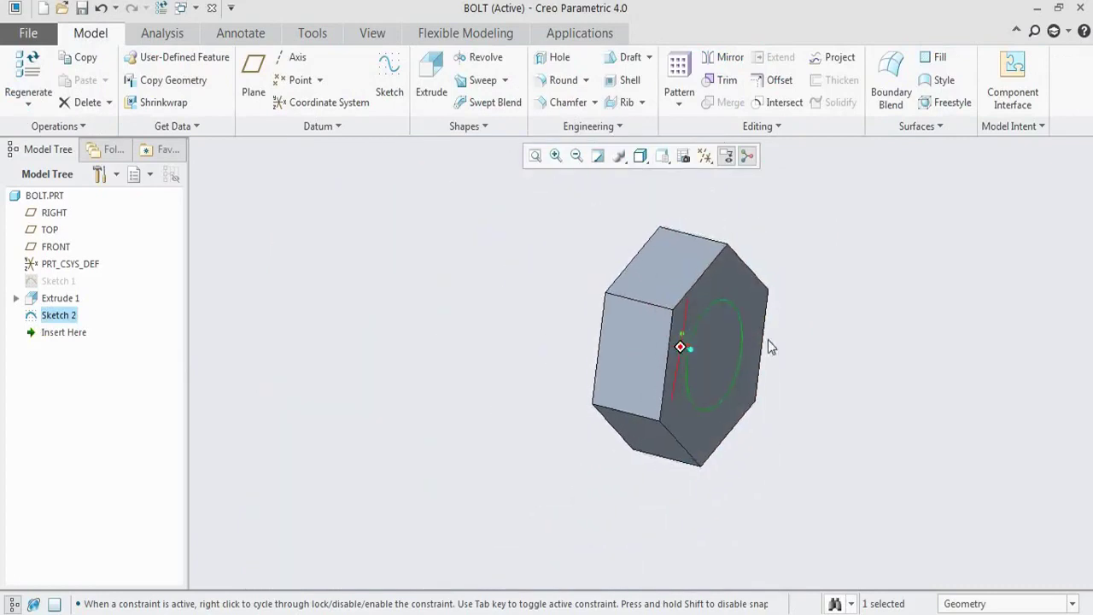
{"action": "left_click", "coordinate": [431, 75]}
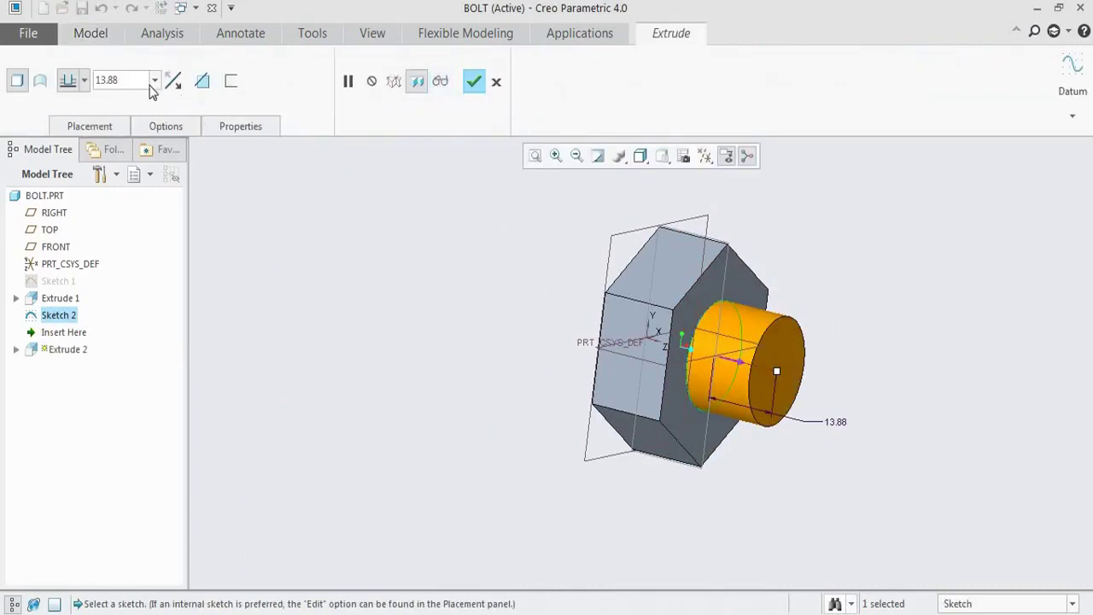
{"action": "double_click", "coordinate": [130, 79]}
{"action": "type", "text": "90"}
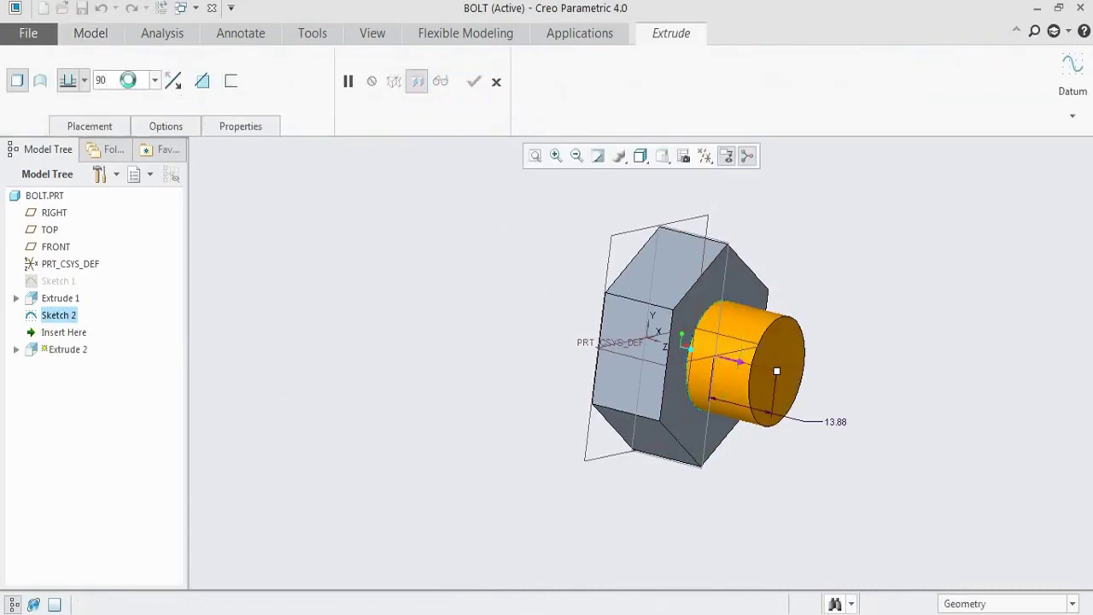
{"action": "key", "text": "Return"}
{"action": "middle_click", "coordinate": [560, 254]}
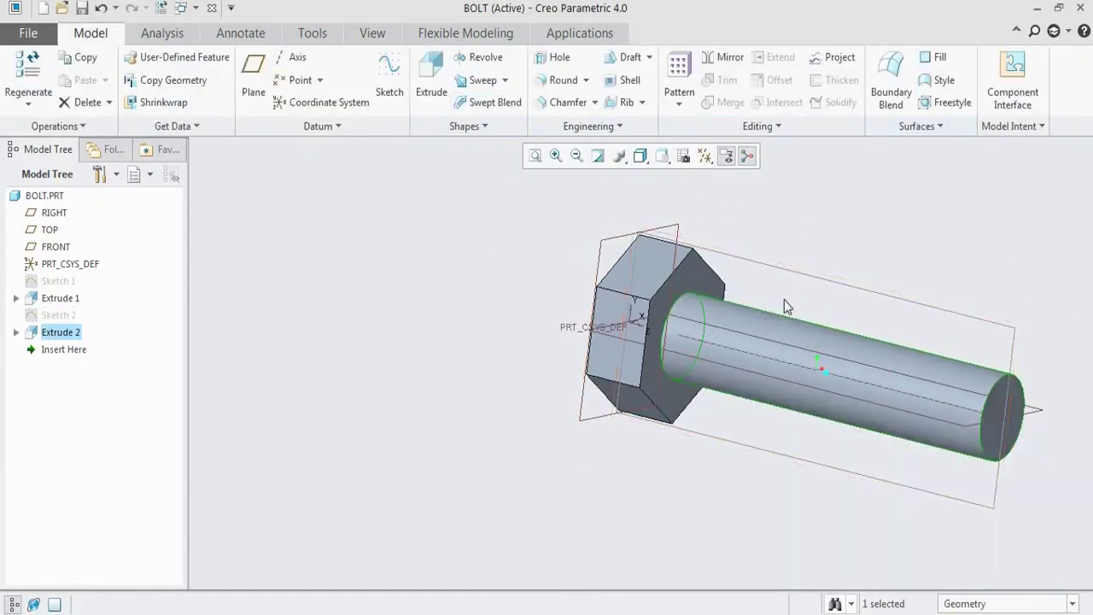
- Start a sketch on the bolt head's outer hexagonal face and draw a circle about 25 in diameter centred on the origin
{"action": "middle_click_drag", "start_coordinate": [777, 293], "coordinate": [819, 284]}
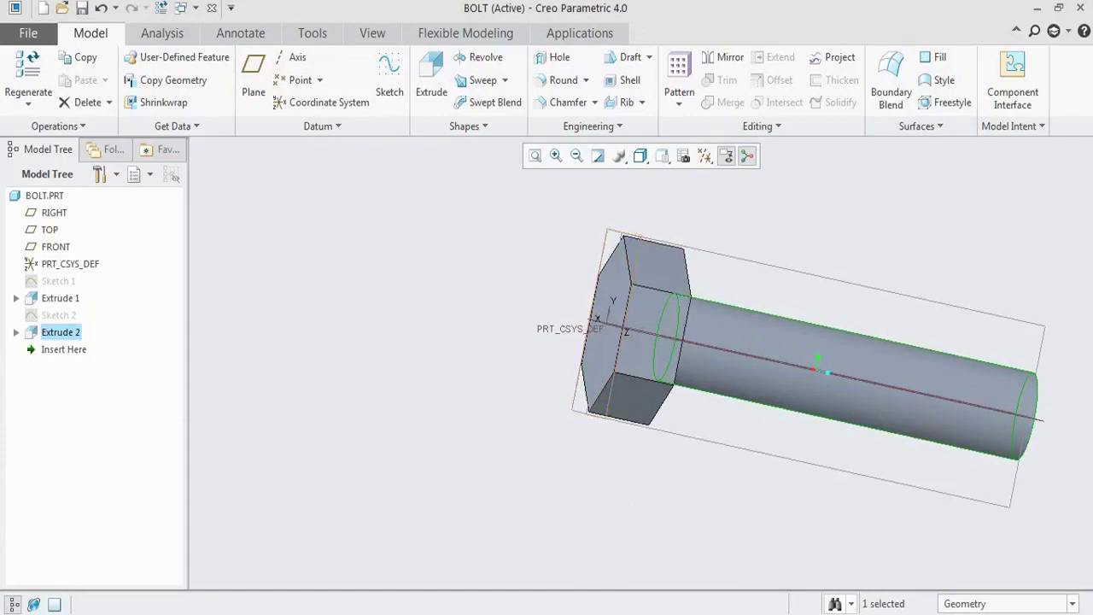
{"action": "key", "text": "alt+Tab"}
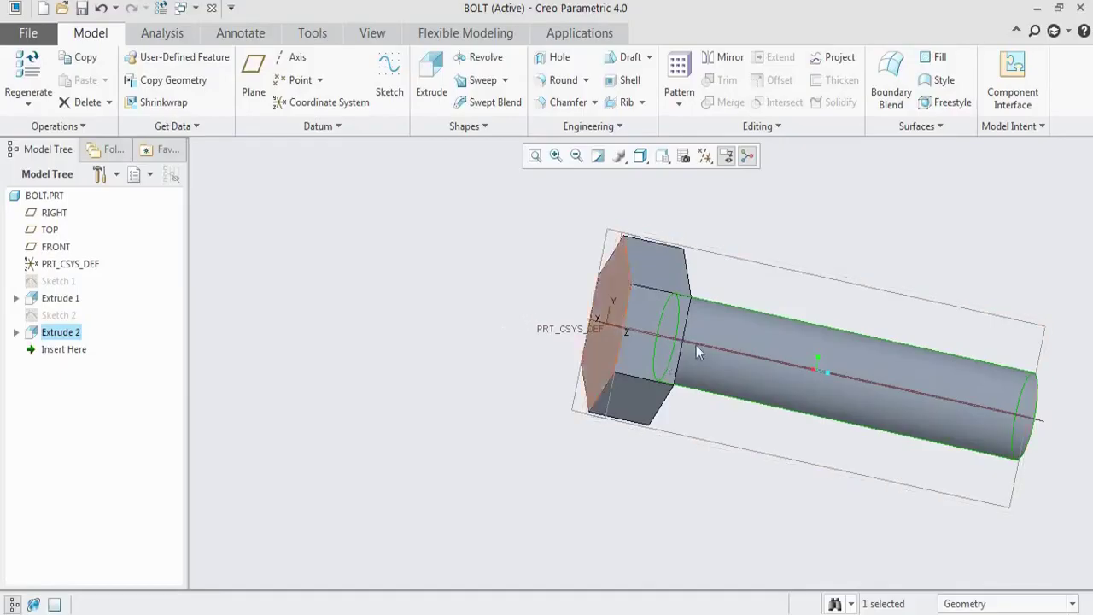
{"action": "middle_click_drag", "start_coordinate": [697, 345], "coordinate": [689, 278]}
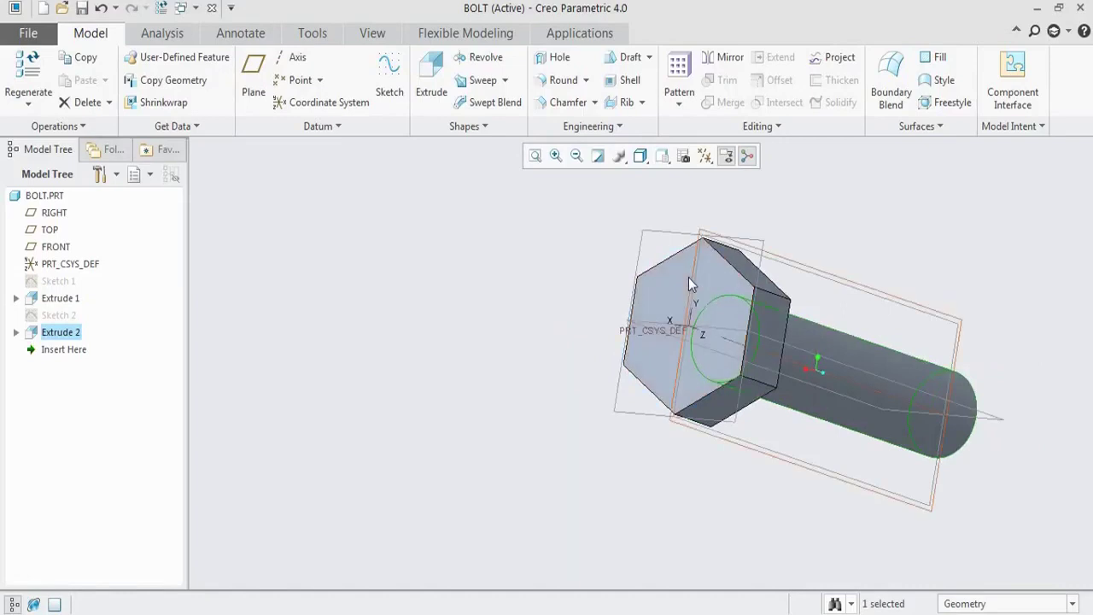
{"action": "left_click", "coordinate": [671, 280]}
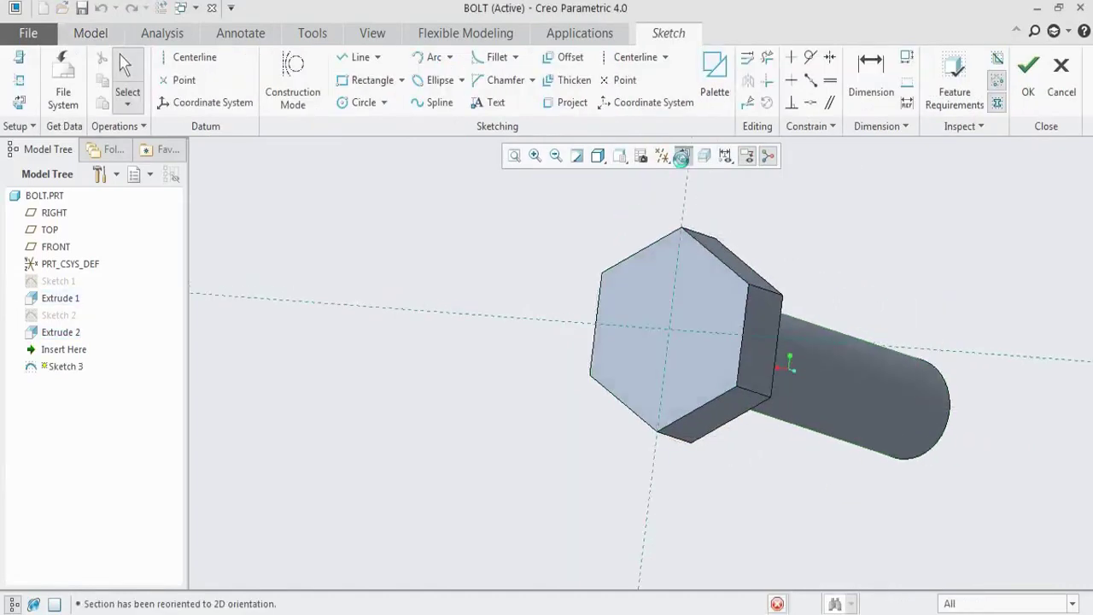
{"action": "left_click", "coordinate": [361, 106]}
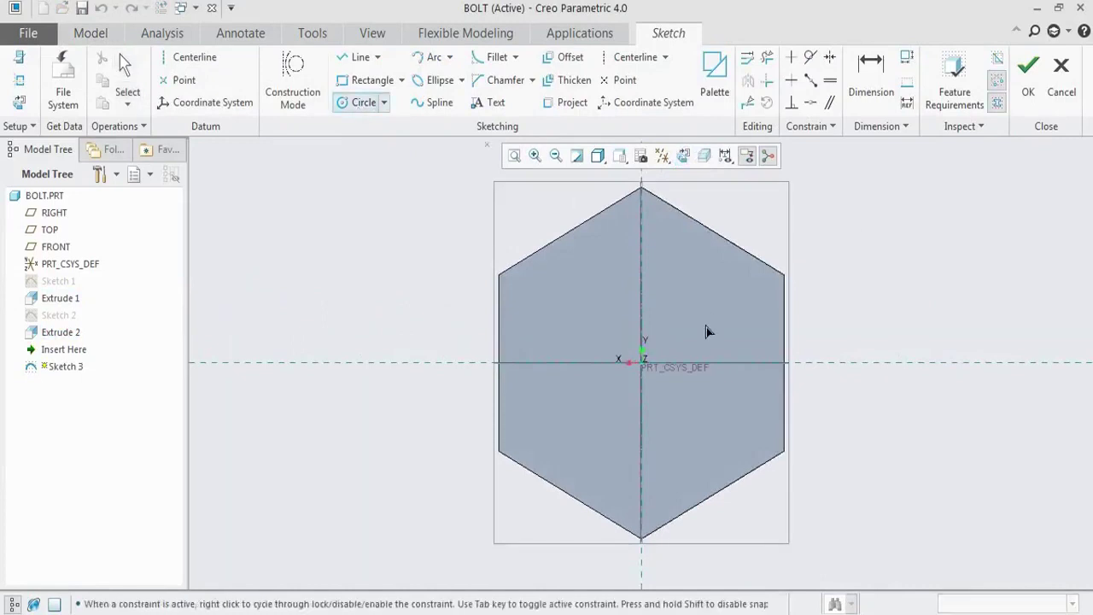
{"action": "left_click", "coordinate": [644, 365]}
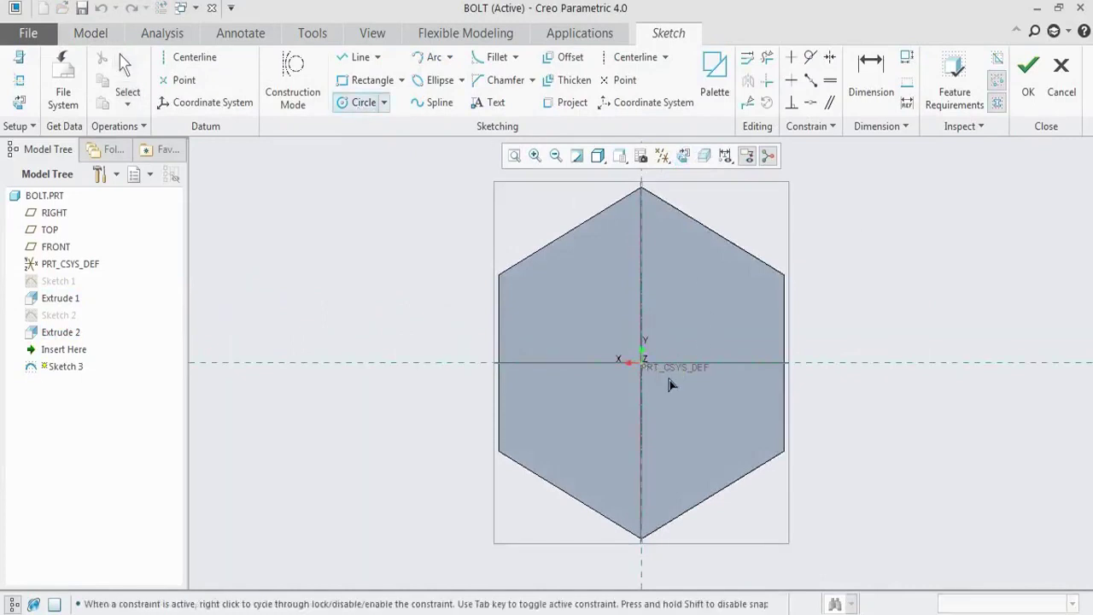
{"action": "left_click", "coordinate": [734, 412]}
{"action": "middle_click", "coordinate": [830, 393]}
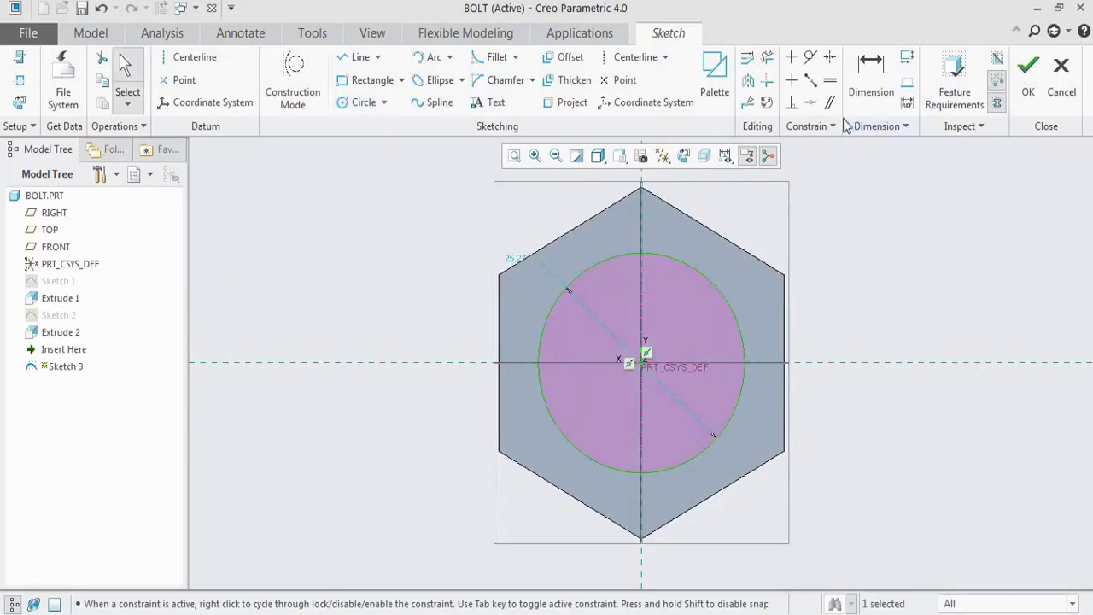
- Constrain the circle to be tangent to the hexagonal head's upper-right edge
{"action": "left_click", "coordinate": [810, 60]}
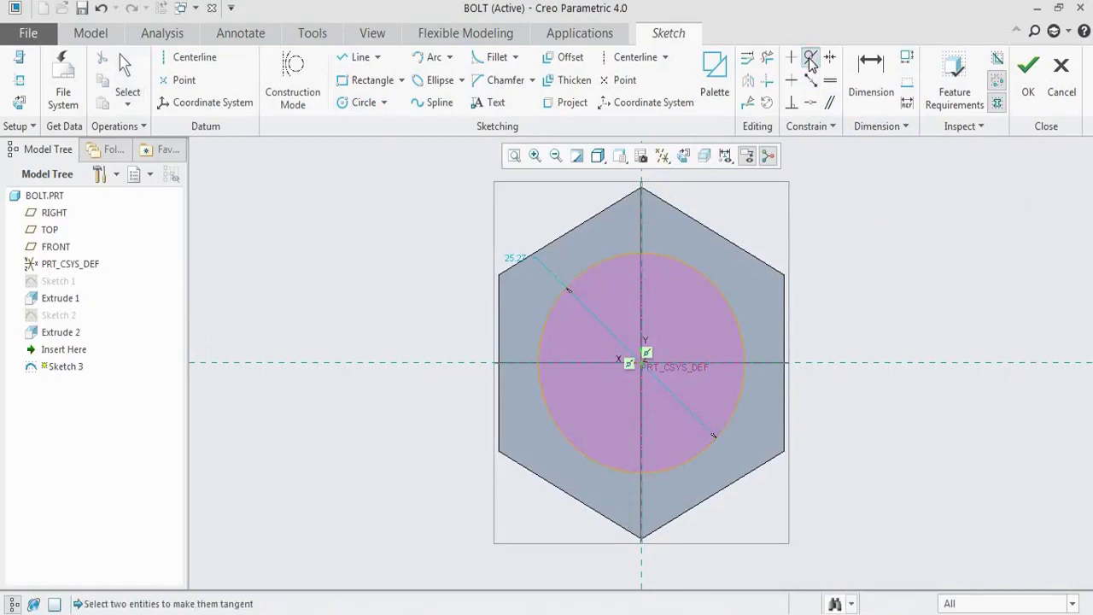
{"action": "left_click", "coordinate": [709, 285]}
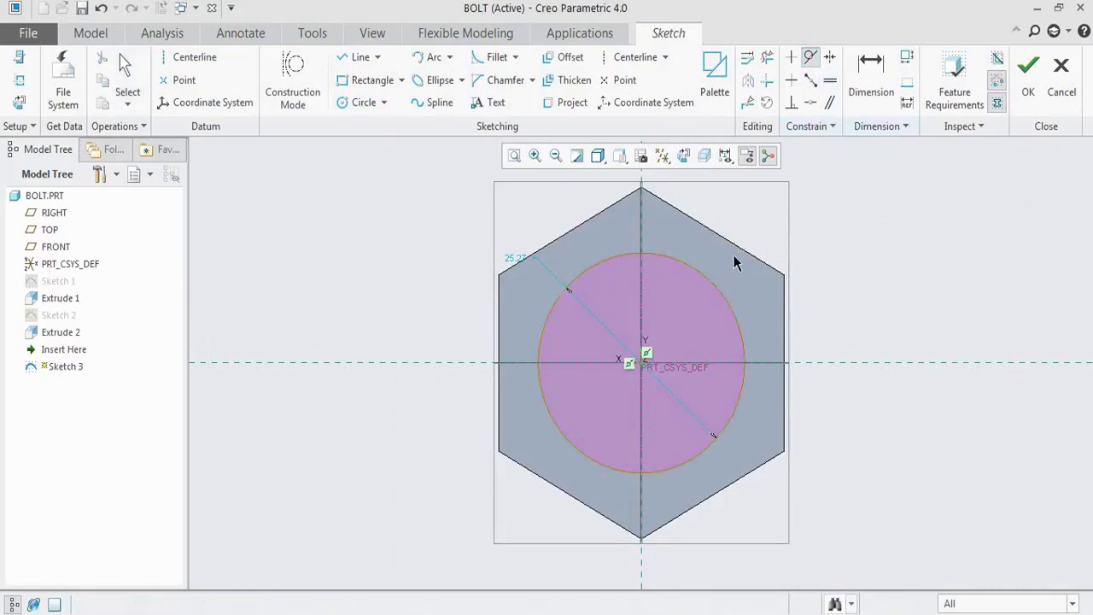
{"action": "left_click", "coordinate": [740, 248]}
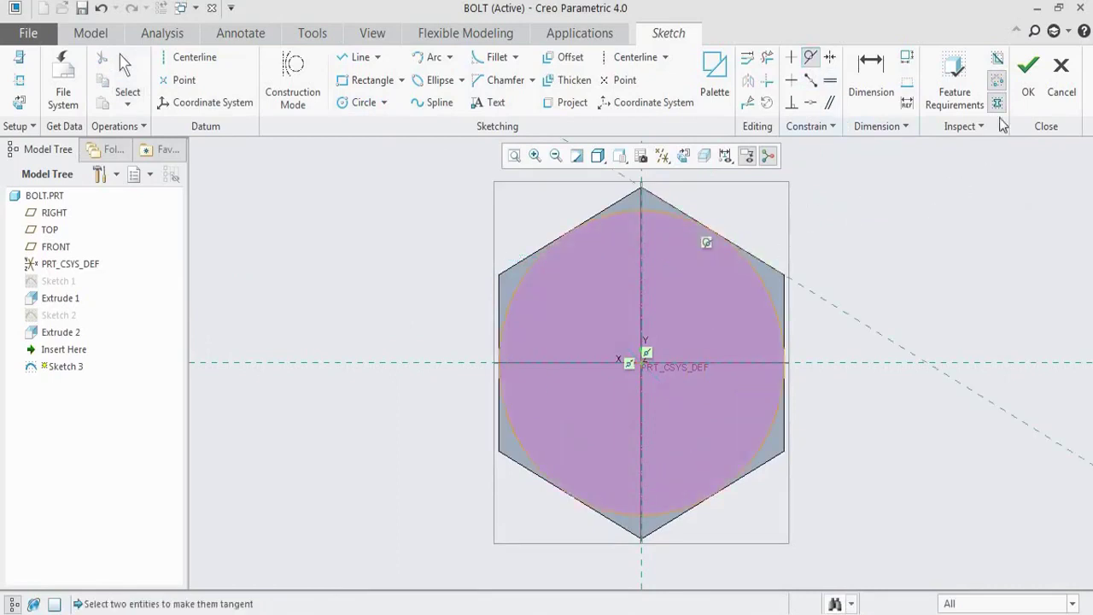
- Finish the circle sketch and set up a 29.46 deep extruded cut into the bolt head that removes the material outside the circle
{"action": "left_click", "coordinate": [1026, 81]}
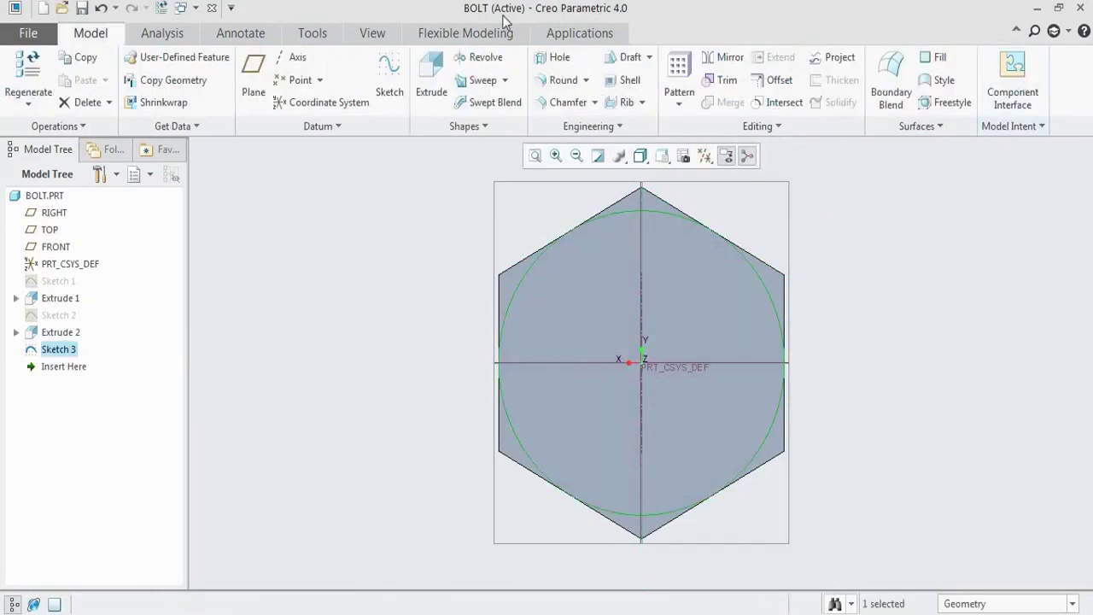
{"action": "mouse_move", "coordinate": [692, 230]}
{"action": "middle_mouse_down"}
{"action": "mouse_move", "coordinate": [635, 256]}
{"action": "mouse_move", "coordinate": [442, 129]}
{"action": "middle_mouse_up"}
{"action": "left_click", "coordinate": [432, 72]}
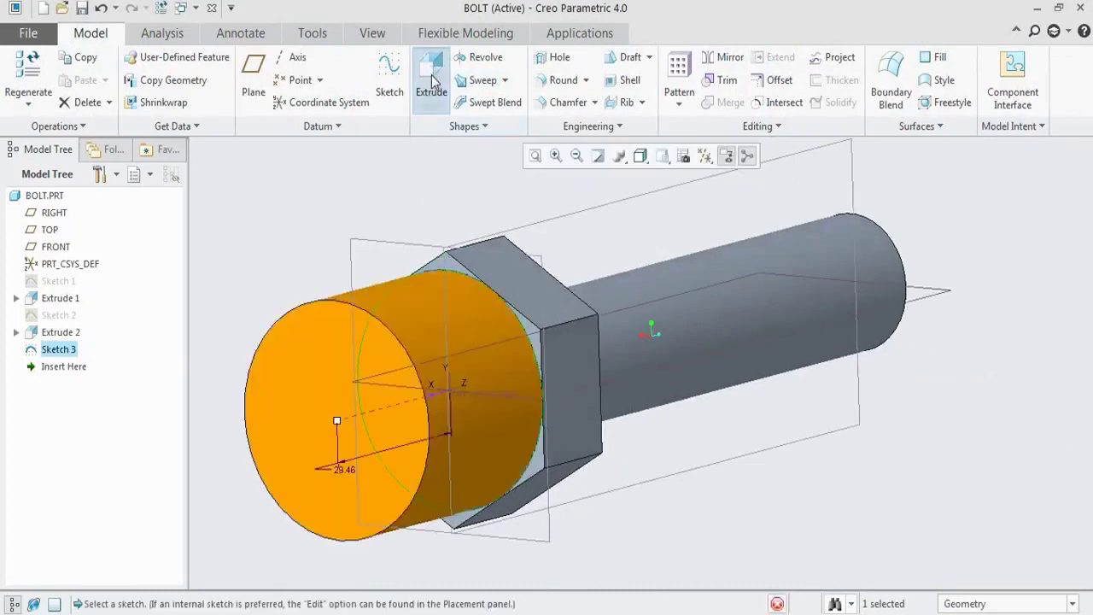
{"action": "middle_click_drag", "start_coordinate": [514, 375], "coordinate": [507, 374]}
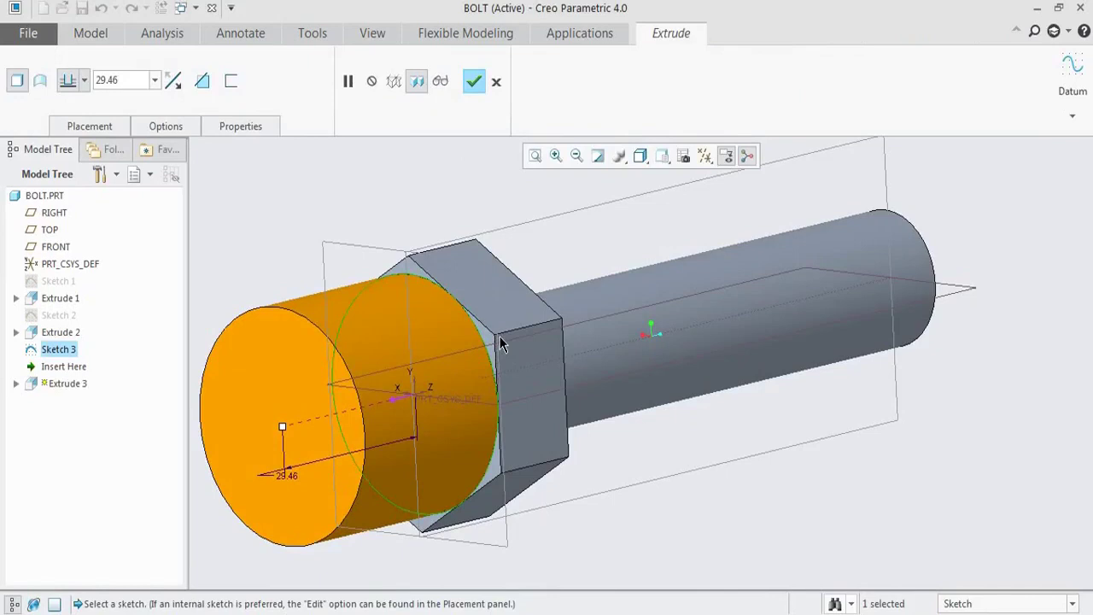
{"action": "left_click", "coordinate": [203, 81]}
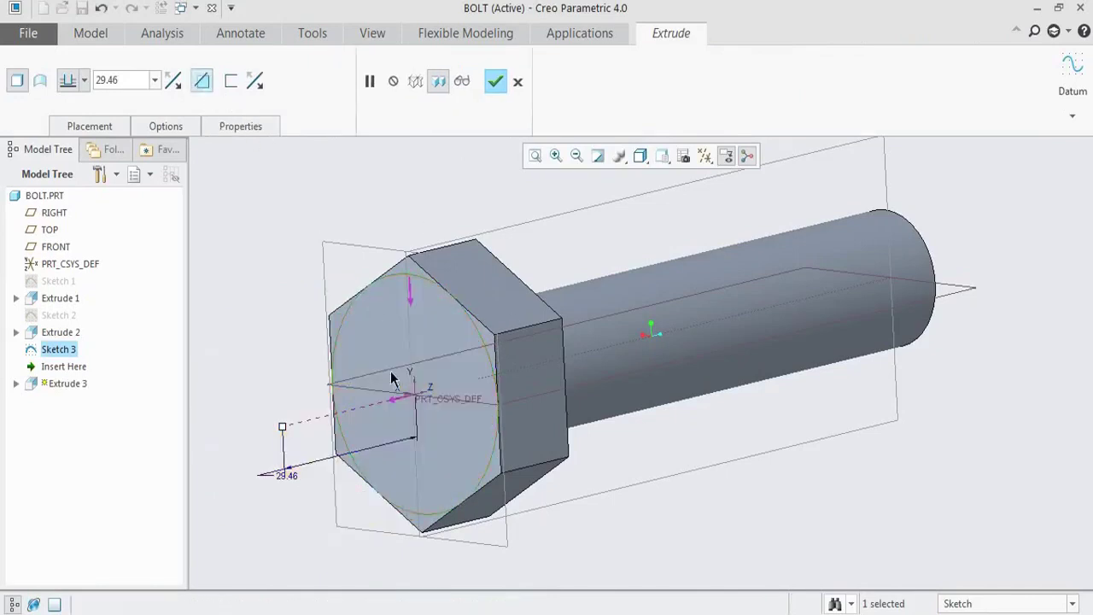
{"action": "left_click", "coordinate": [399, 400]}
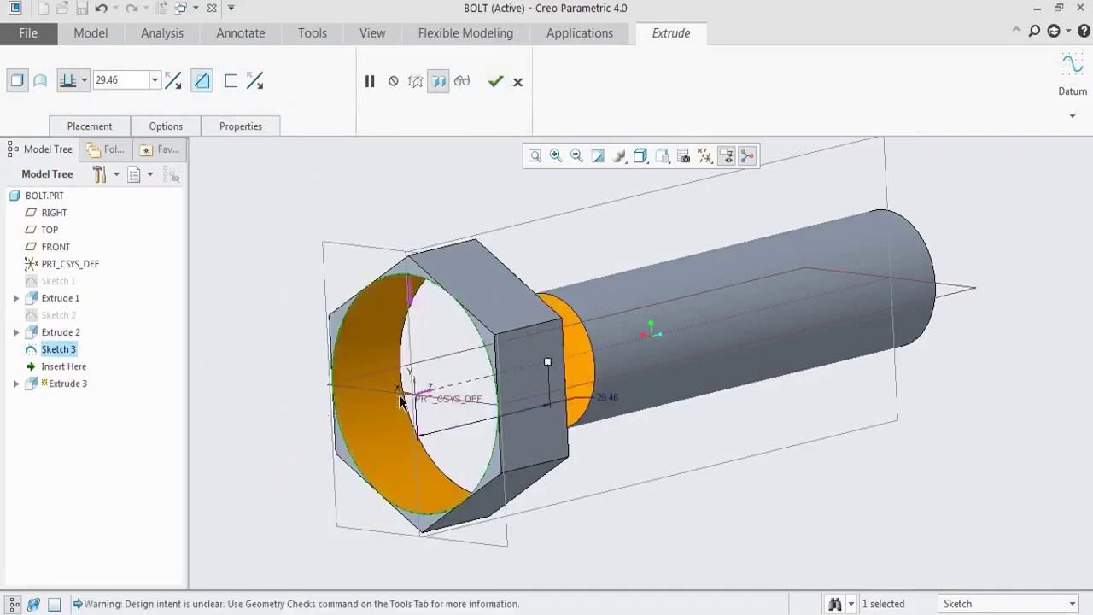
{"action": "left_click", "coordinate": [409, 303]}
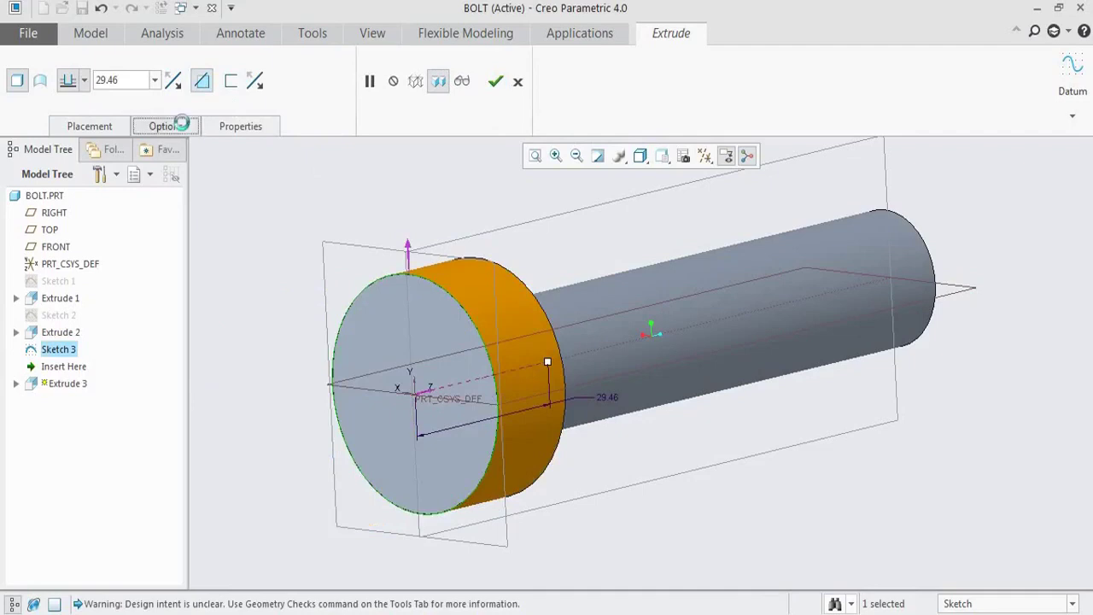
- Add a 60° taper to the cut to chamfer the bolt head's corners and complete the extrusion
{"action": "left_click", "coordinate": [177, 126]}
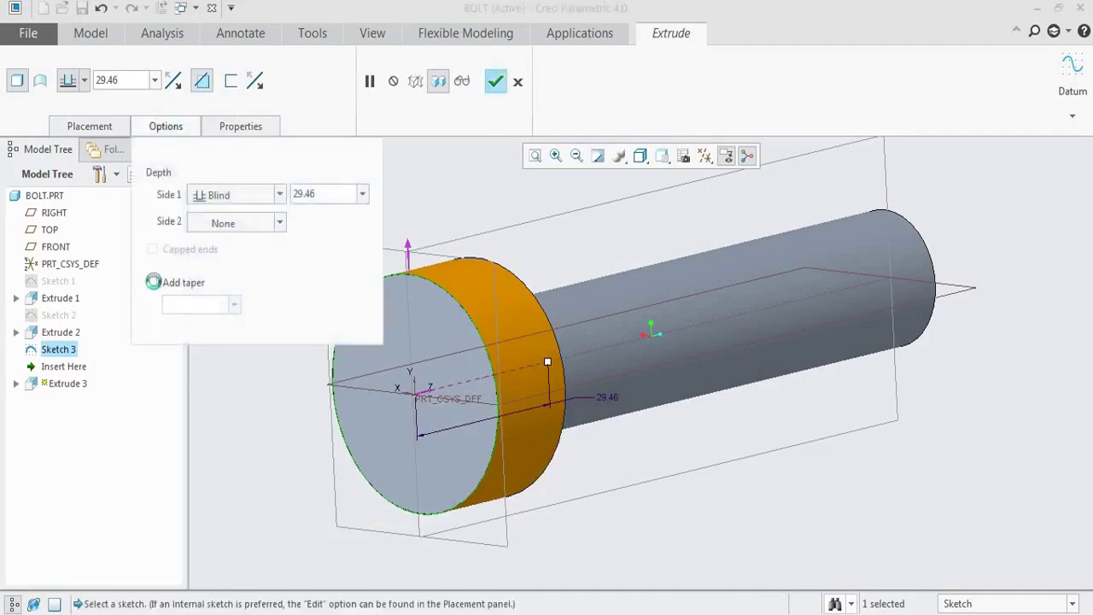
{"action": "left_click", "coordinate": [153, 282]}
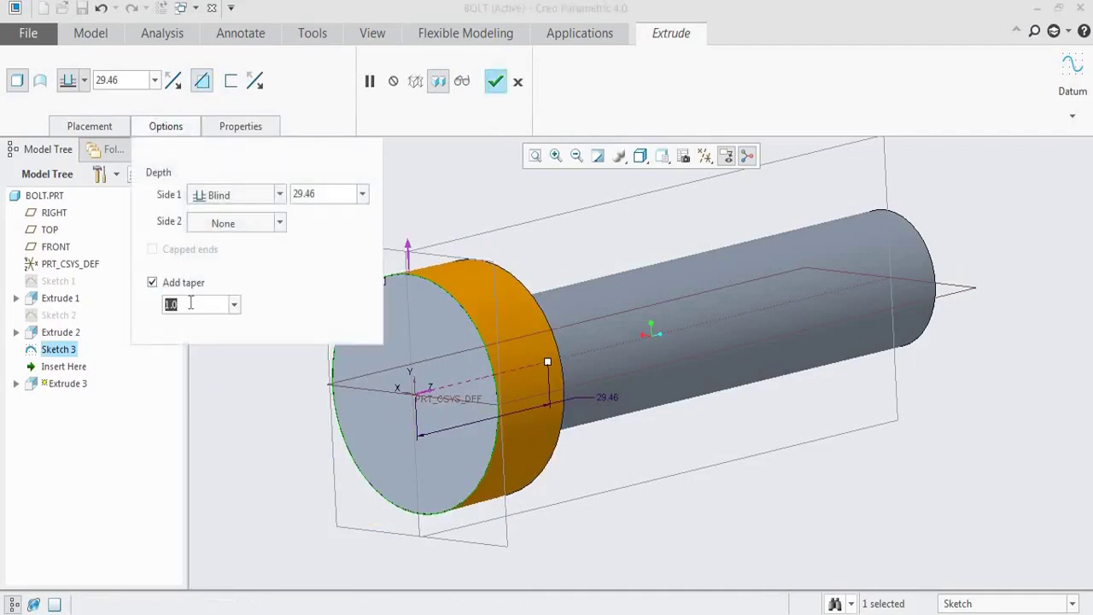
{"action": "type", "text": "60"}
{"action": "key", "text": "Return"}
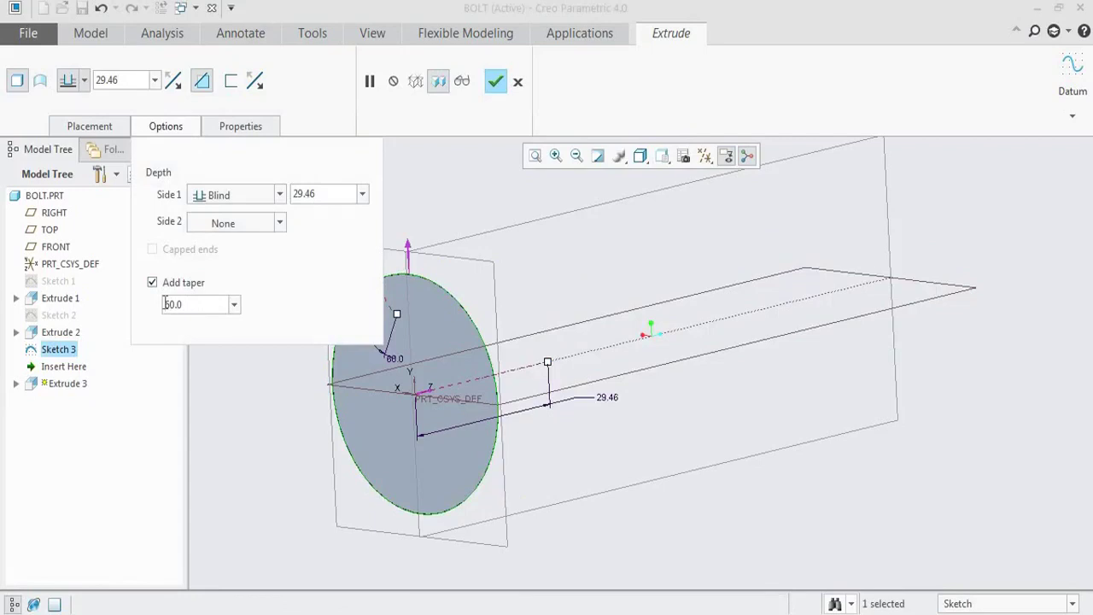
{"action": "left_click", "coordinate": [165, 304]}
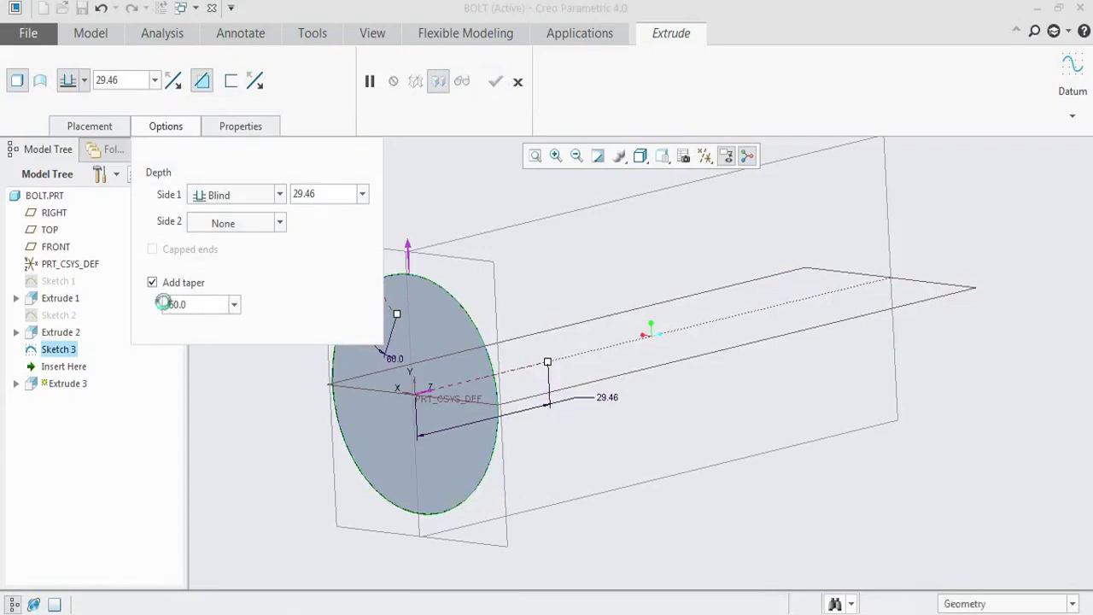
{"action": "key", "text": "Return"}
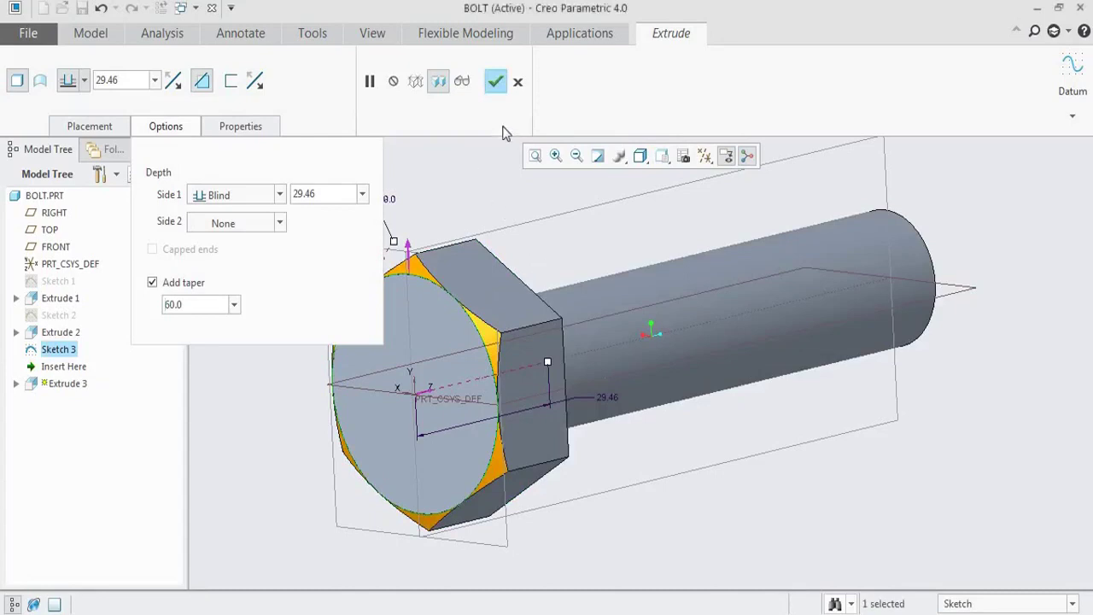
{"action": "left_click", "coordinate": [496, 82]}
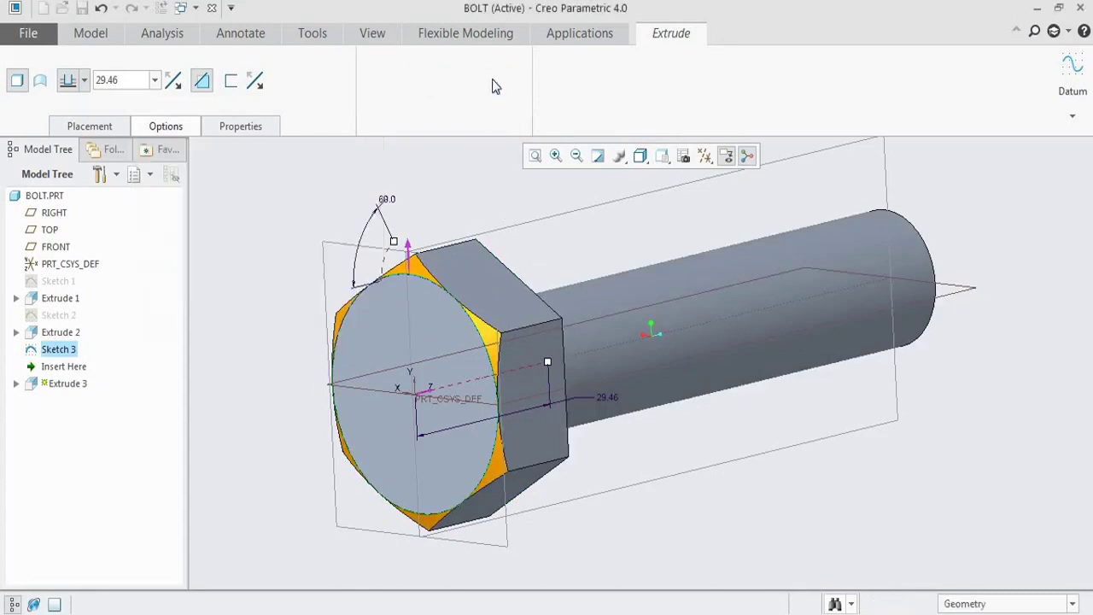
{"action": "middle_click_drag", "start_coordinate": [538, 280], "coordinate": [508, 319]}
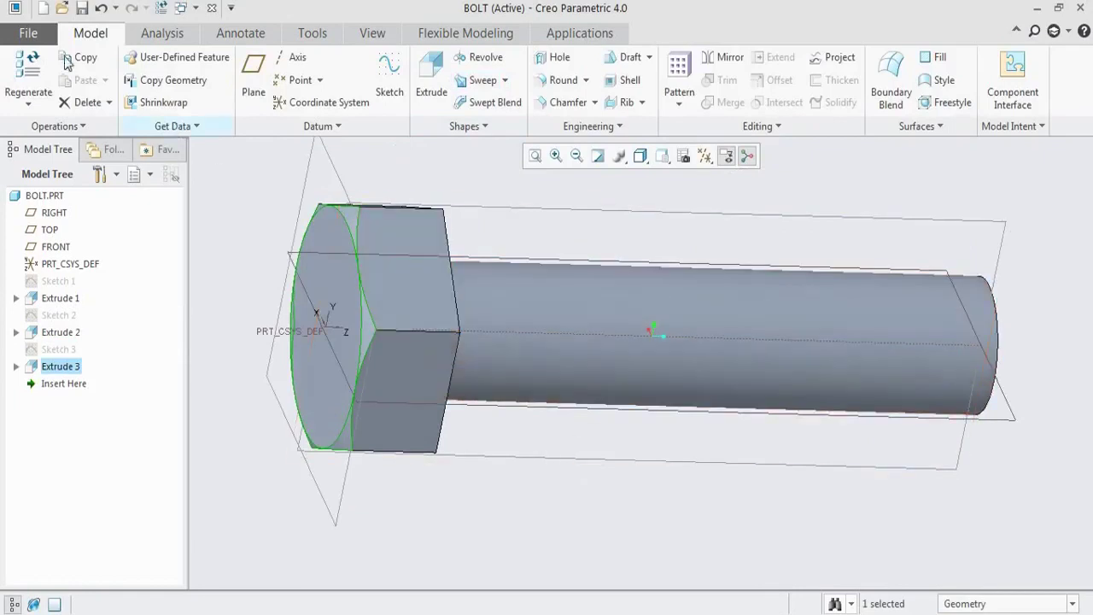
- Save the bolt part in the smd folder and close it
{"action": "left_click", "coordinate": [28, 32]}
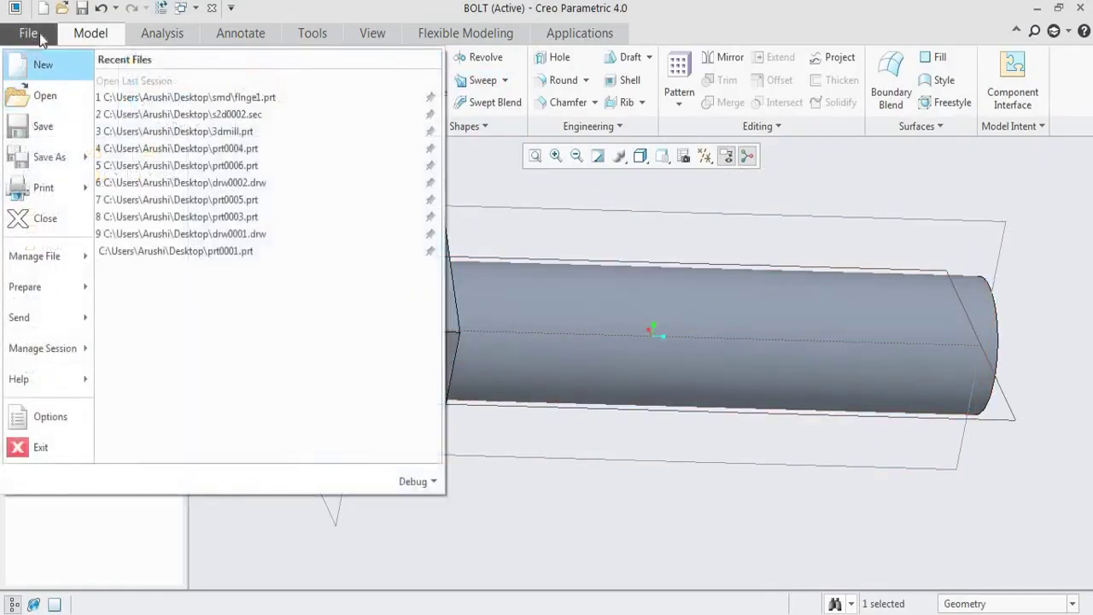
{"action": "left_click", "coordinate": [39, 126]}
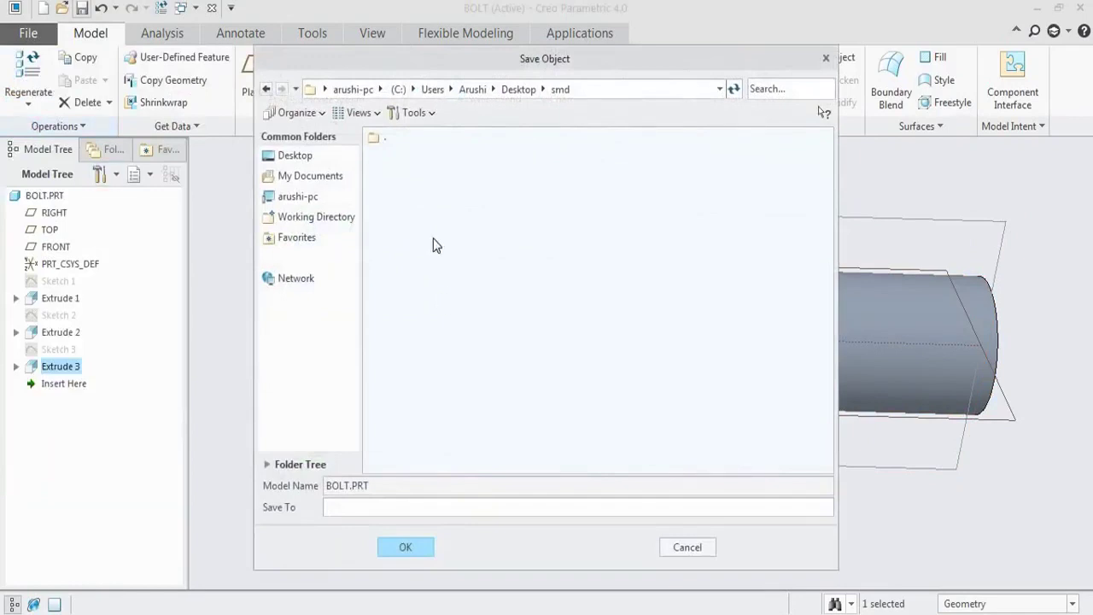
{"action": "left_click", "coordinate": [406, 544]}
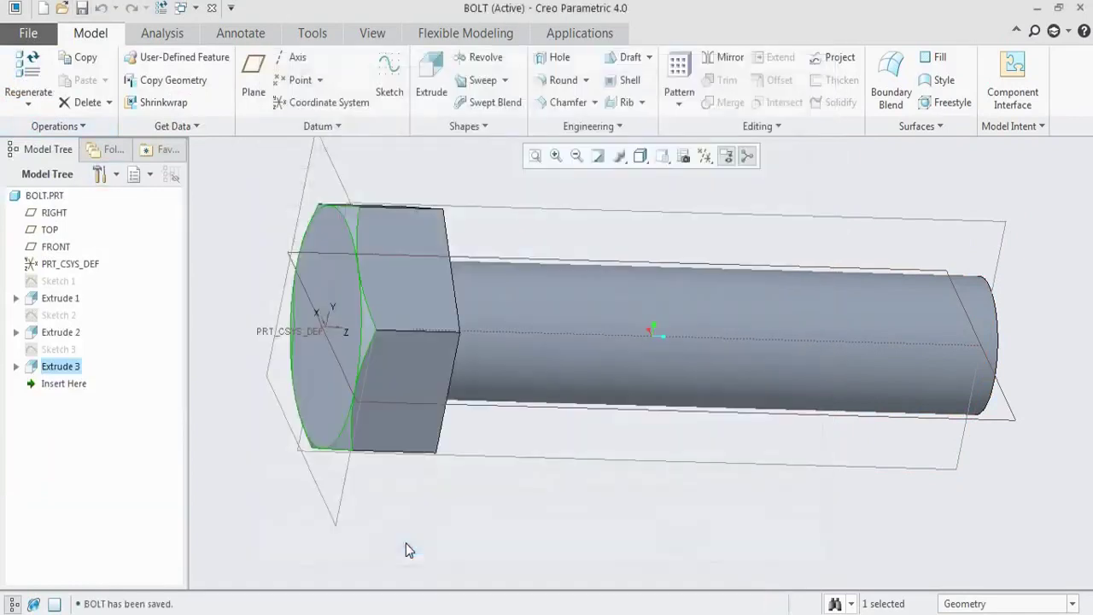
{"action": "left_click", "coordinate": [27, 36]}
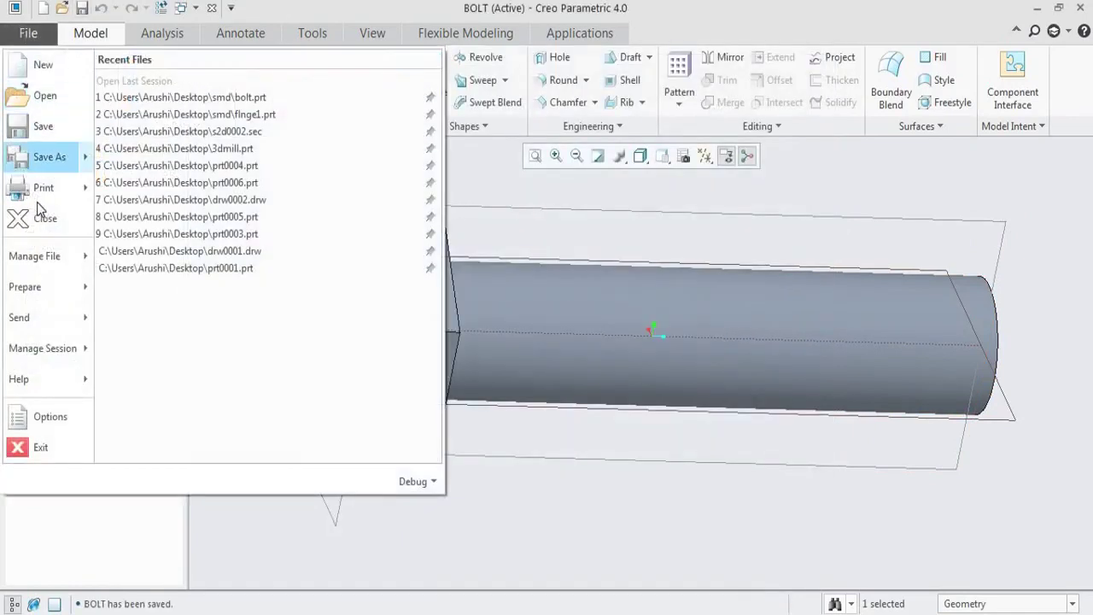
{"action": "left_click", "coordinate": [43, 214]}
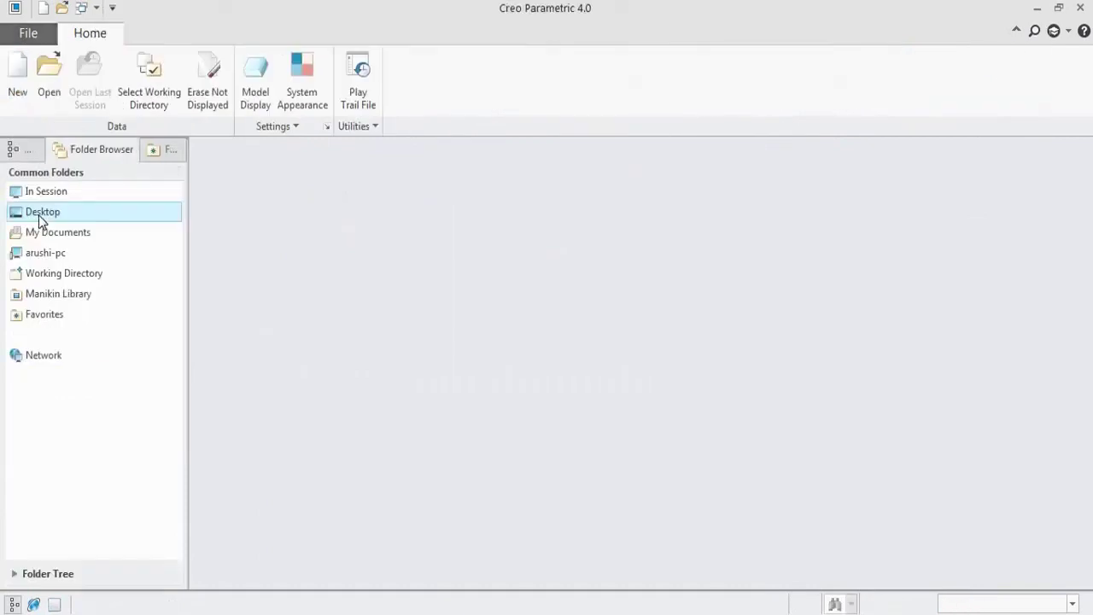
- Switch to the Flange Coupling Assembly PDF in Adobe Reader and examine the nut's views and dimensions in Figure 4
{"action": "key", "text": "alt+Tab"}
{"action": "scroll", "coordinate": [589, 346], "scroll_direction": "down", "scroll_amount": 1}
{"action": "scroll", "coordinate": [590, 346], "scroll_direction": "down", "scroll_amount": 5}
{"action": "scroll", "coordinate": [594, 351], "scroll_direction": "down", "scroll_amount": 1}
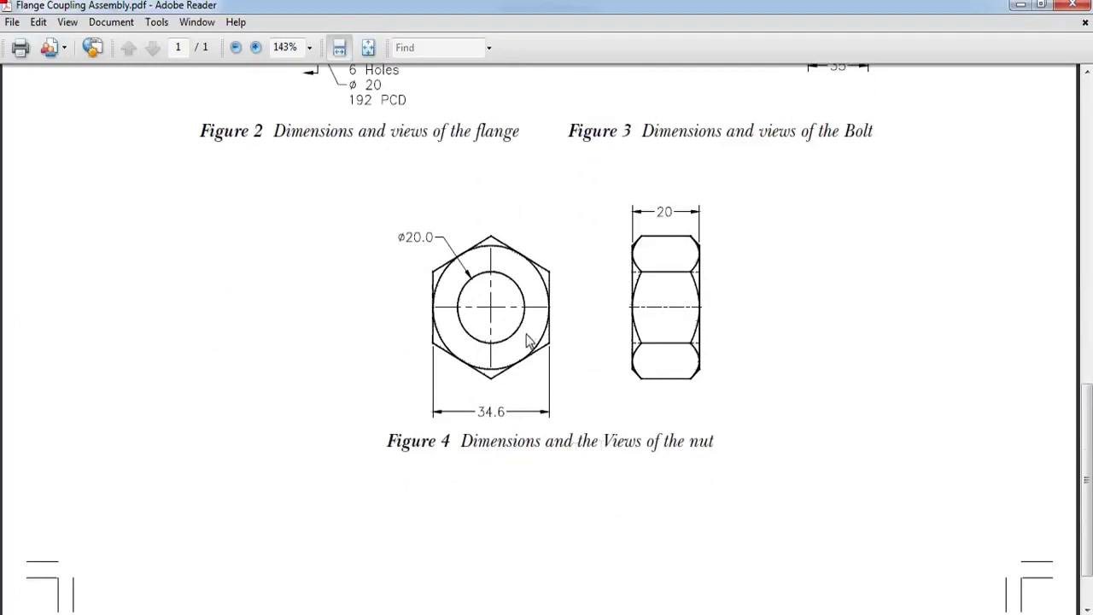
{"action": "scroll", "coordinate": [528, 340], "scroll_direction": "up", "scroll_amount": 6}
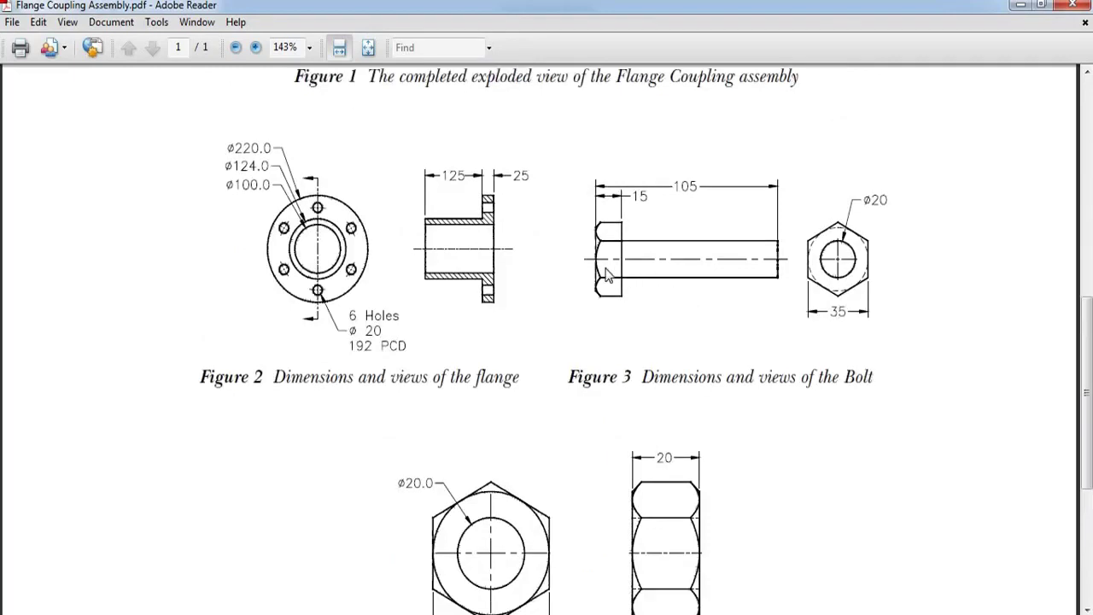
{"action": "scroll", "coordinate": [632, 246], "scroll_direction": "down", "scroll_amount": 2}
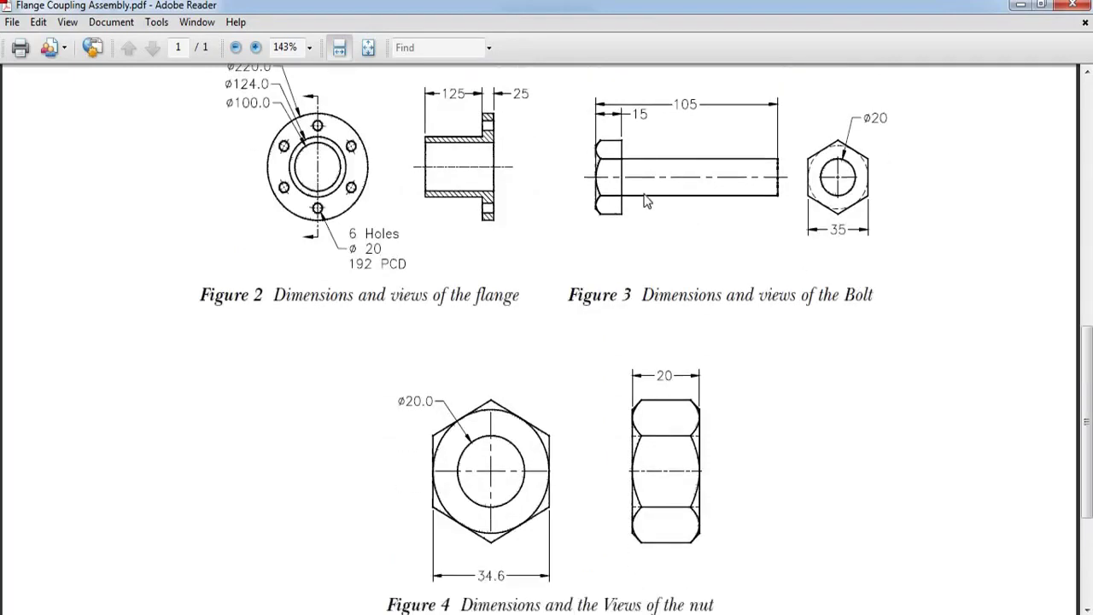
{"action": "scroll", "coordinate": [572, 342], "scroll_direction": "down", "scroll_amount": 1}
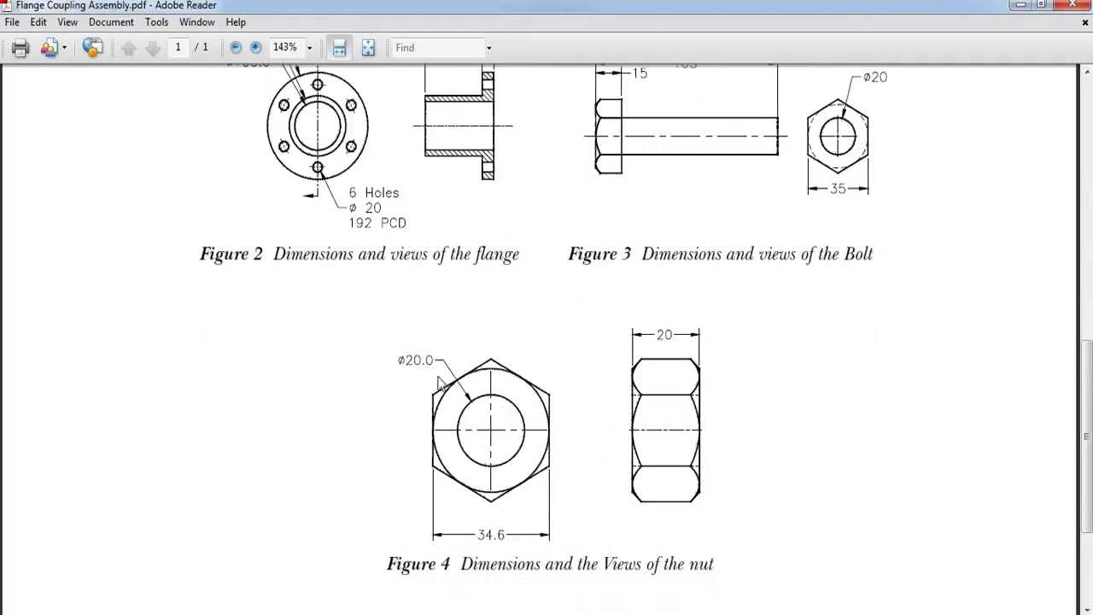
{"action": "scroll", "coordinate": [440, 384], "scroll_direction": "down", "scroll_amount": 2}
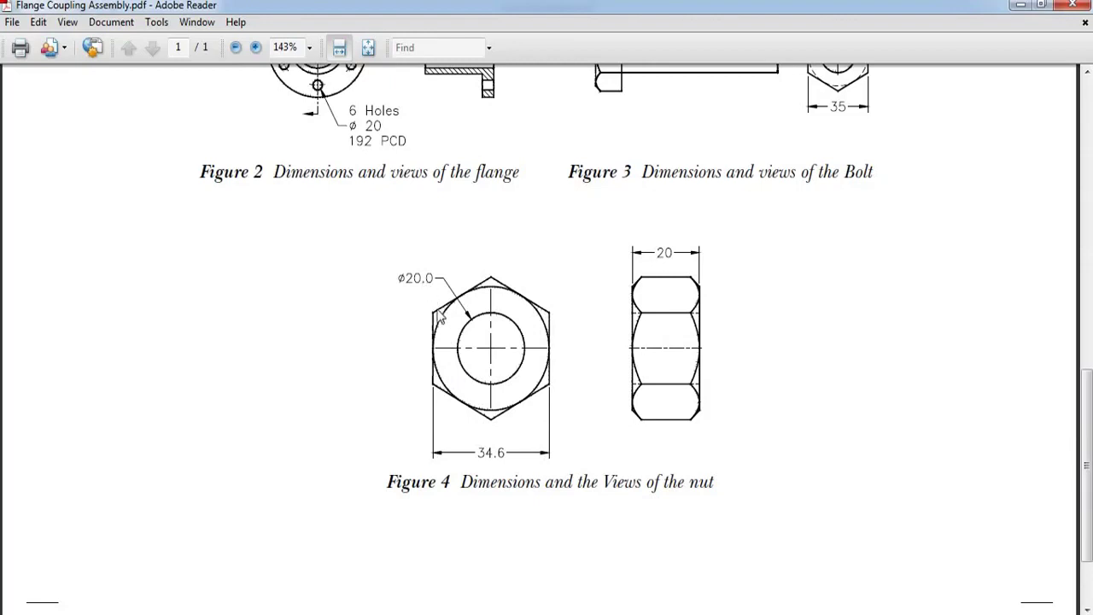
- Return to Creo Parametric and create a solid part named nut with the mmns_part_solid template instead of the default
{"action": "left_click", "coordinate": [368, 564]}
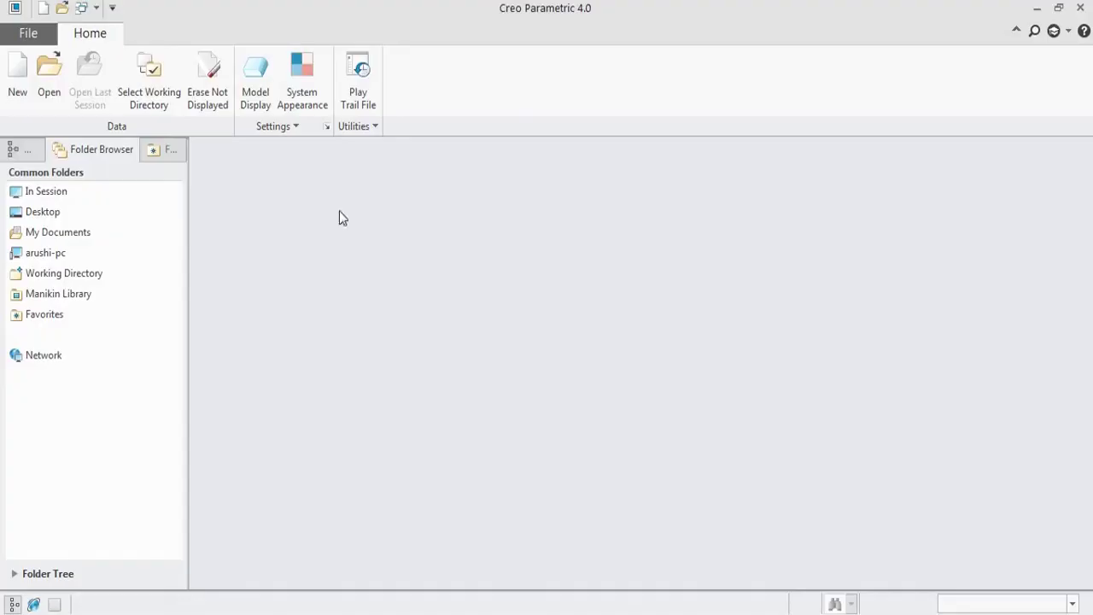
{"action": "left_click", "coordinate": [10, 79]}
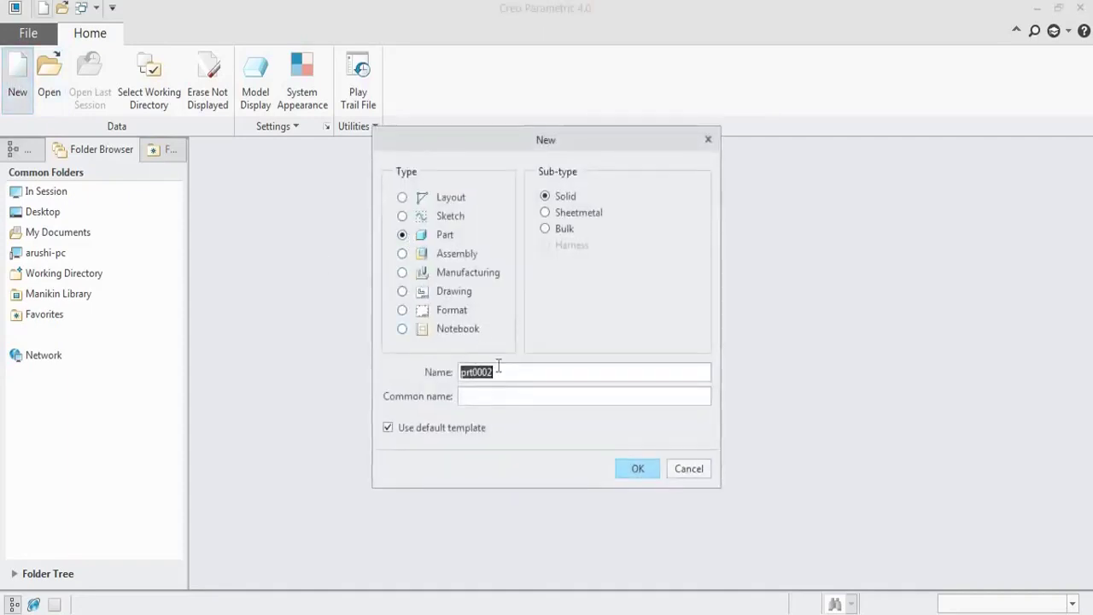
{"action": "type", "text": "nut"}
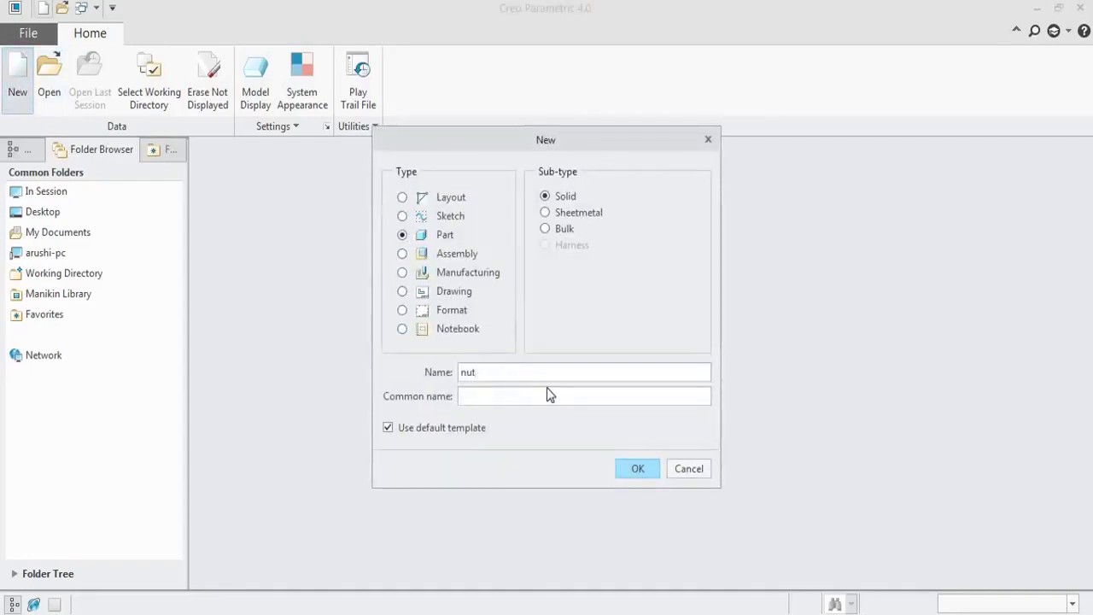
{"action": "left_click", "coordinate": [389, 428]}
{"action": "left_click", "coordinate": [628, 470]}
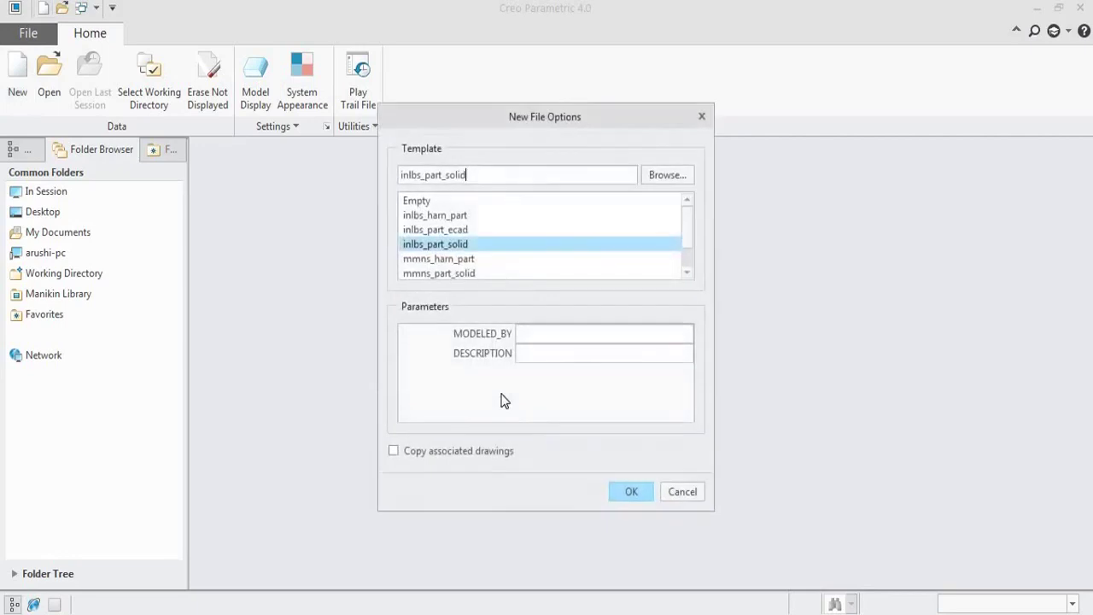
{"action": "scroll", "coordinate": [433, 268], "scroll_direction": "down", "scroll_amount": 1}
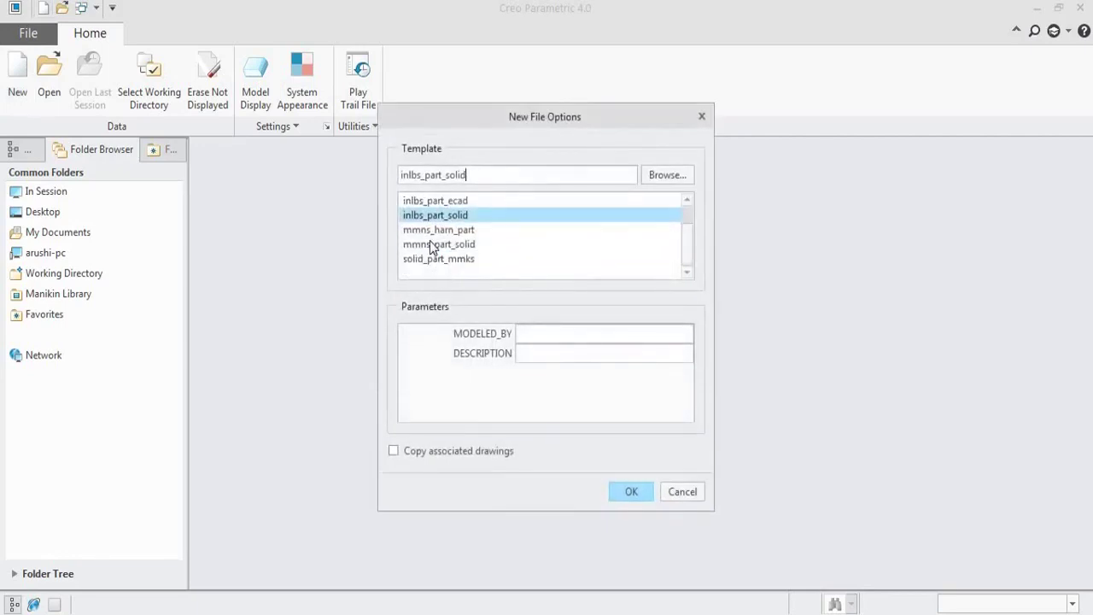
{"action": "left_click", "coordinate": [431, 243]}
{"action": "left_click", "coordinate": [633, 490]}
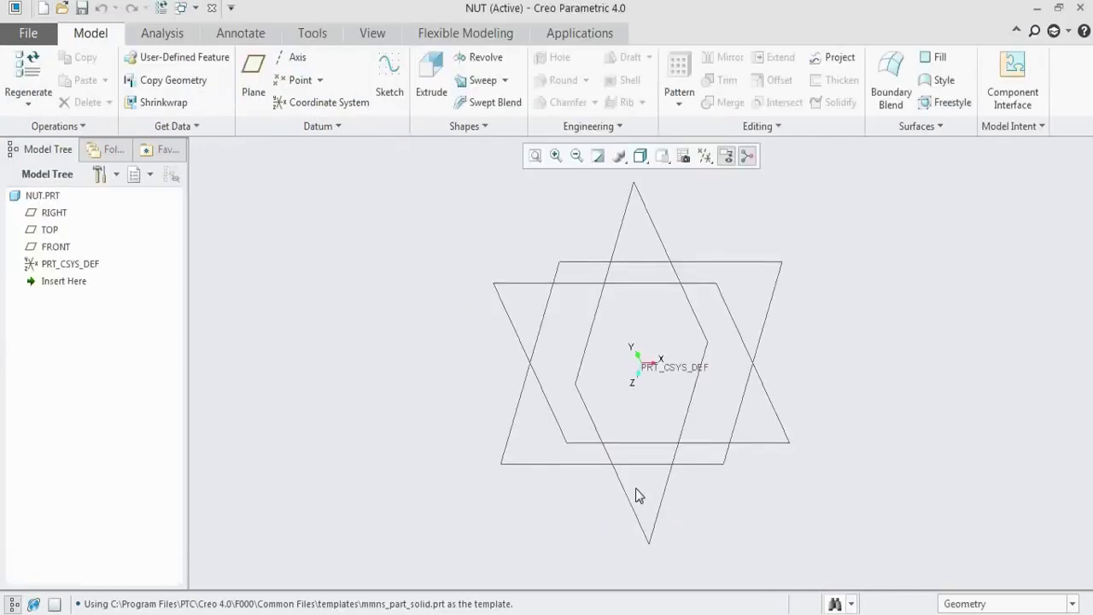
- Start a sketch on the FRONT plane in the 2D sketch view and insert a 6-Sided Hexagon from the Sketcher Palette
{"action": "left_click", "coordinate": [518, 287]}
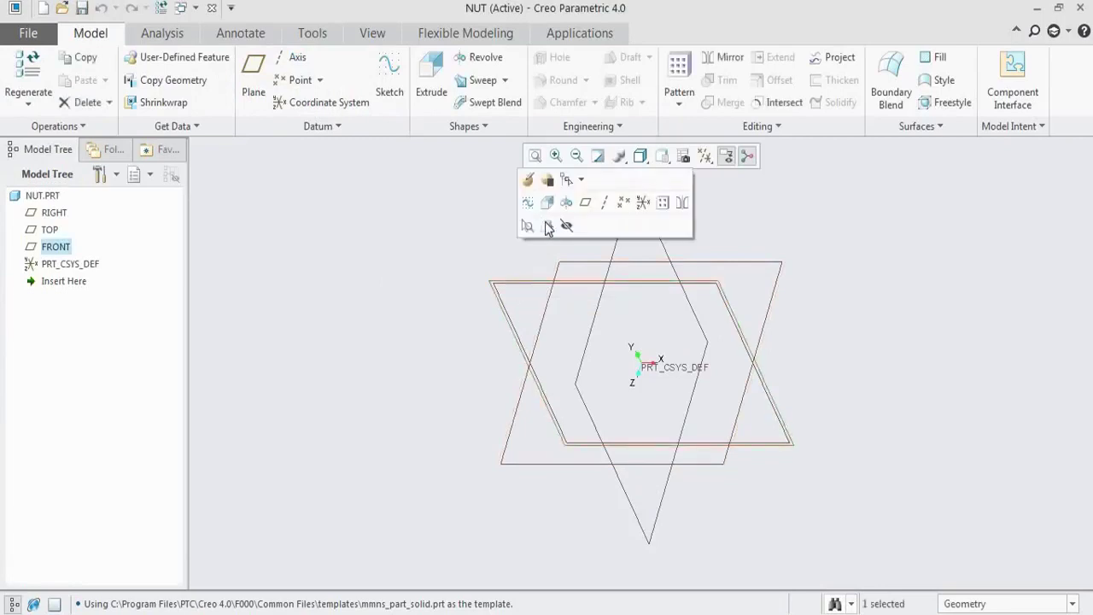
{"action": "left_click", "coordinate": [526, 202]}
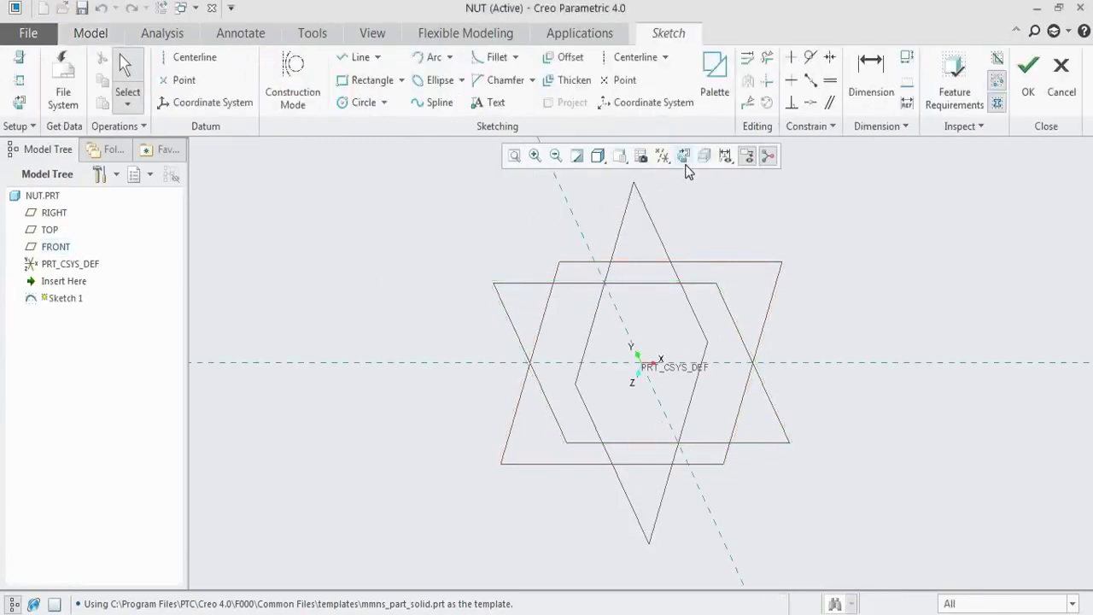
{"action": "left_click", "coordinate": [683, 156]}
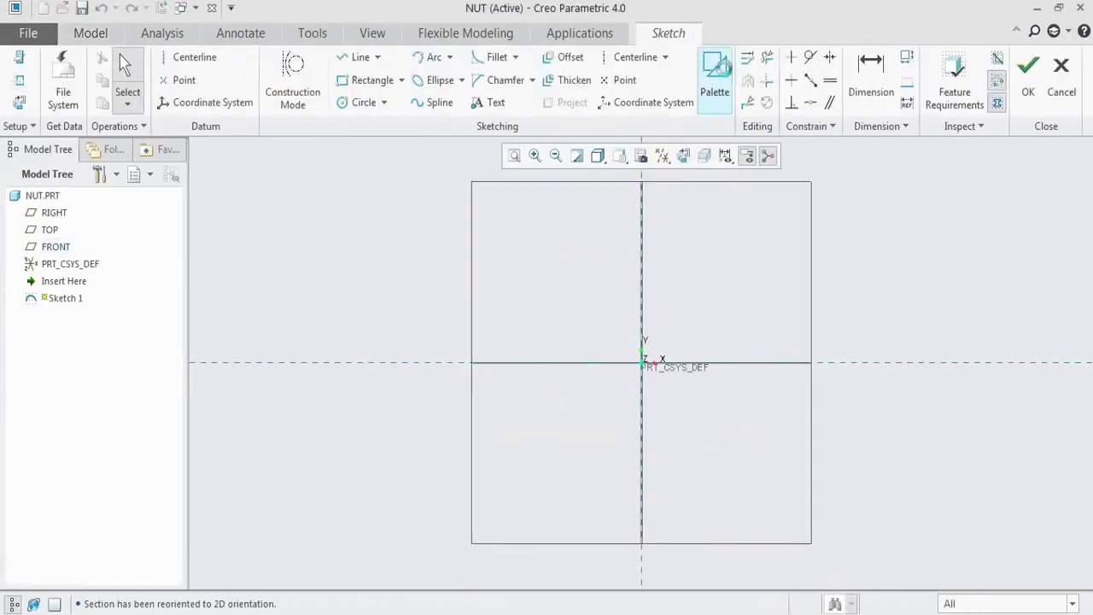
{"action": "left_click", "coordinate": [727, 77]}
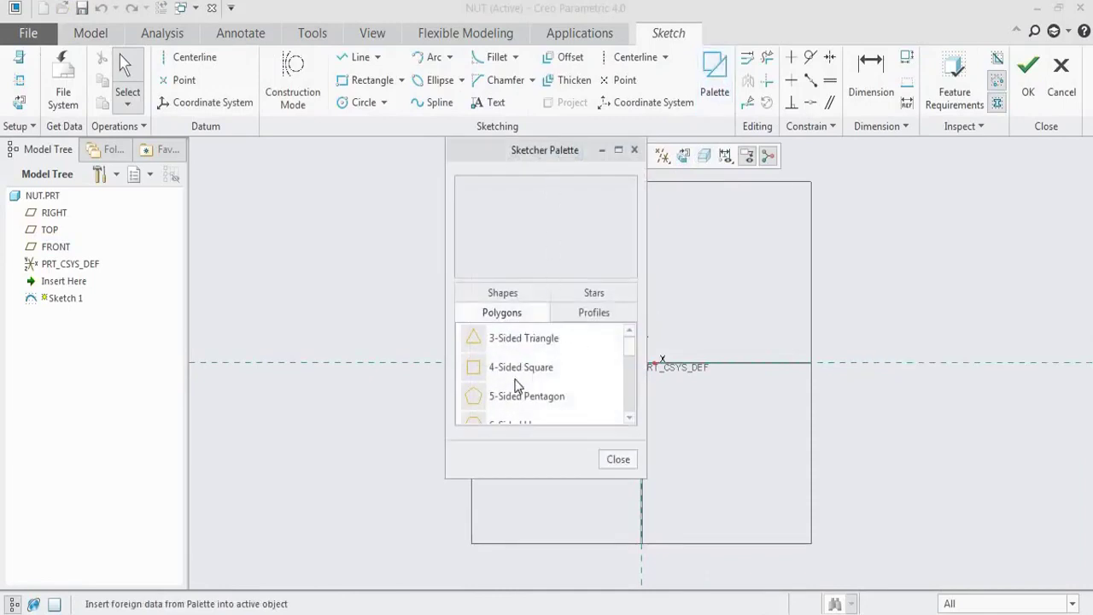
{"action": "scroll", "coordinate": [515, 395], "scroll_direction": "down", "scroll_amount": 1}
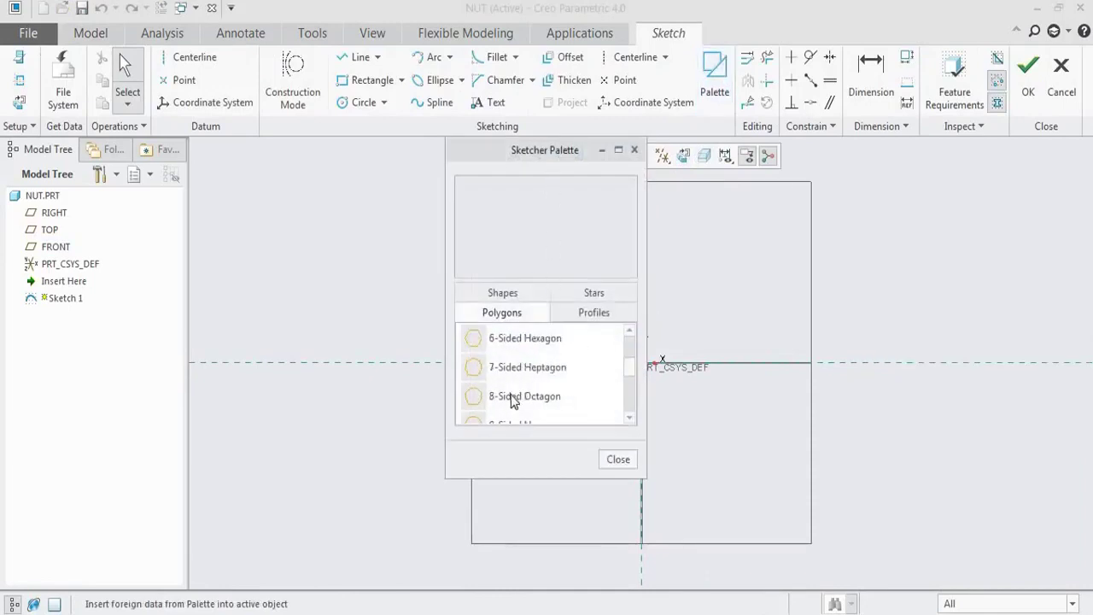
{"action": "left_click", "coordinate": [516, 342]}
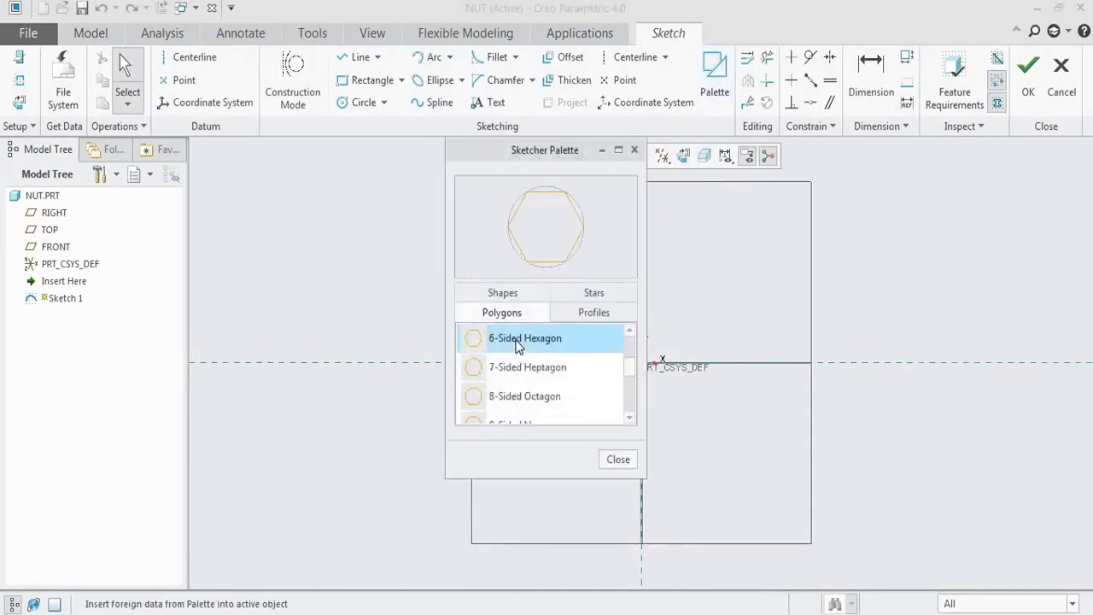
{"action": "double_click", "coordinate": [581, 341]}
{"action": "left_click", "coordinate": [721, 287]}
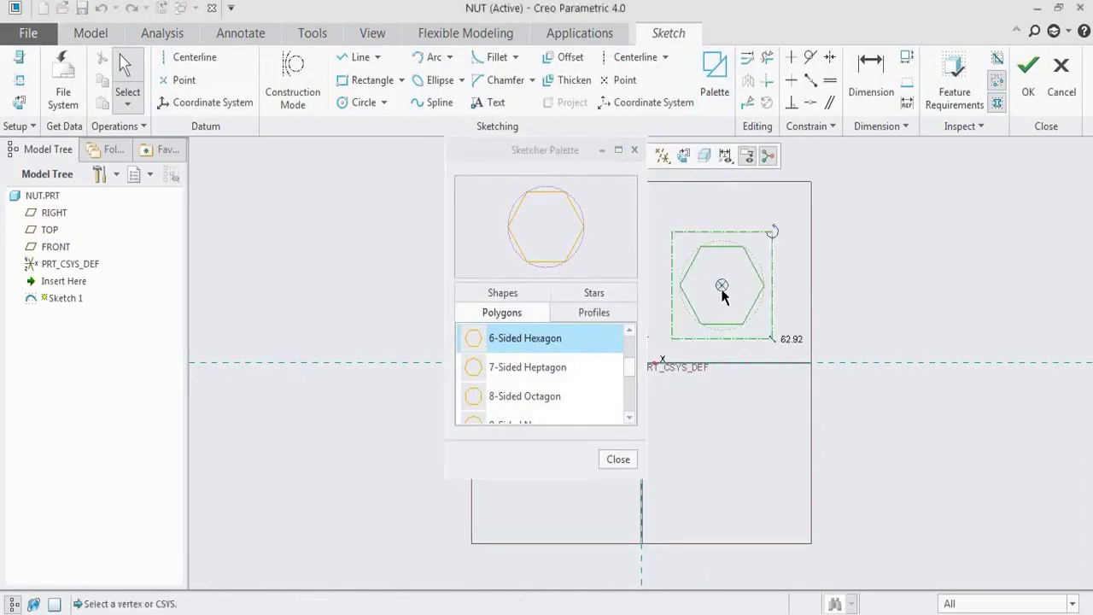
{"action": "left_click", "coordinate": [610, 459]}
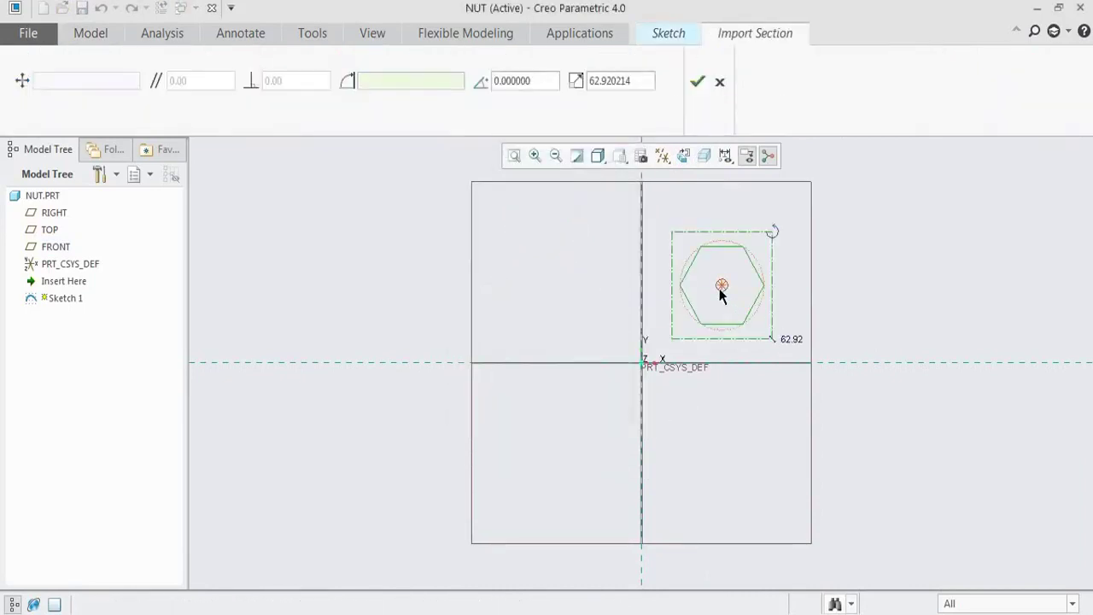
- Move the hexagon's centre onto the sketch origin, rotate it slightly and accept its placement
{"action": "mouse_move", "coordinate": [723, 291]}
{"action": "left_mouse_down"}
{"action": "mouse_move", "coordinate": [686, 363]}
{"action": "mouse_move", "coordinate": [647, 372]}
{"action": "left_mouse_up"}
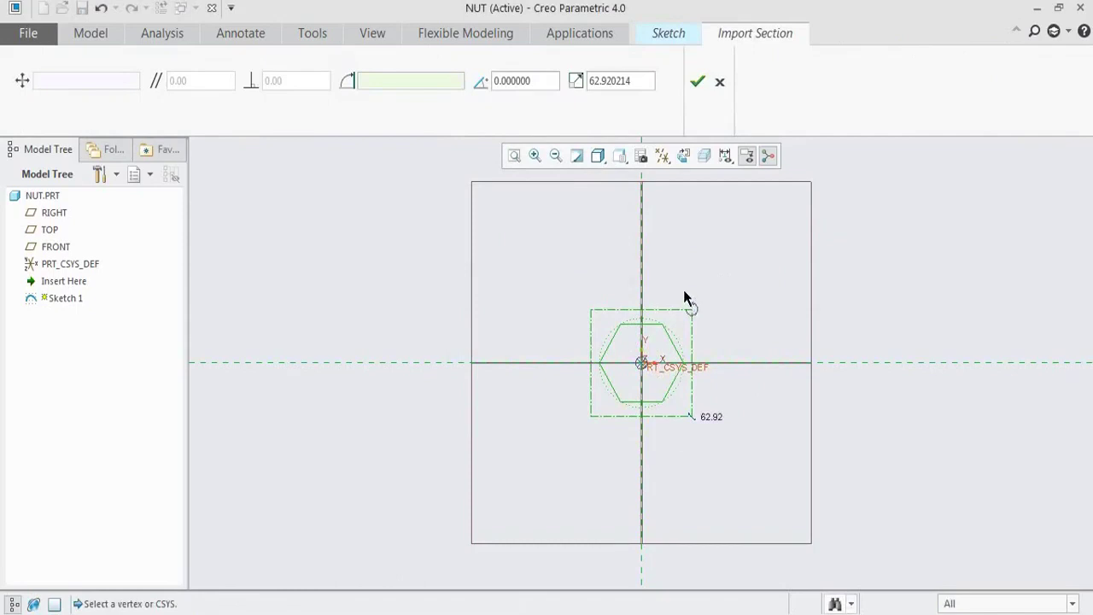
{"action": "left_click_drag", "start_coordinate": [694, 310], "coordinate": [692, 302]}
{"action": "left_click", "coordinate": [697, 82]}
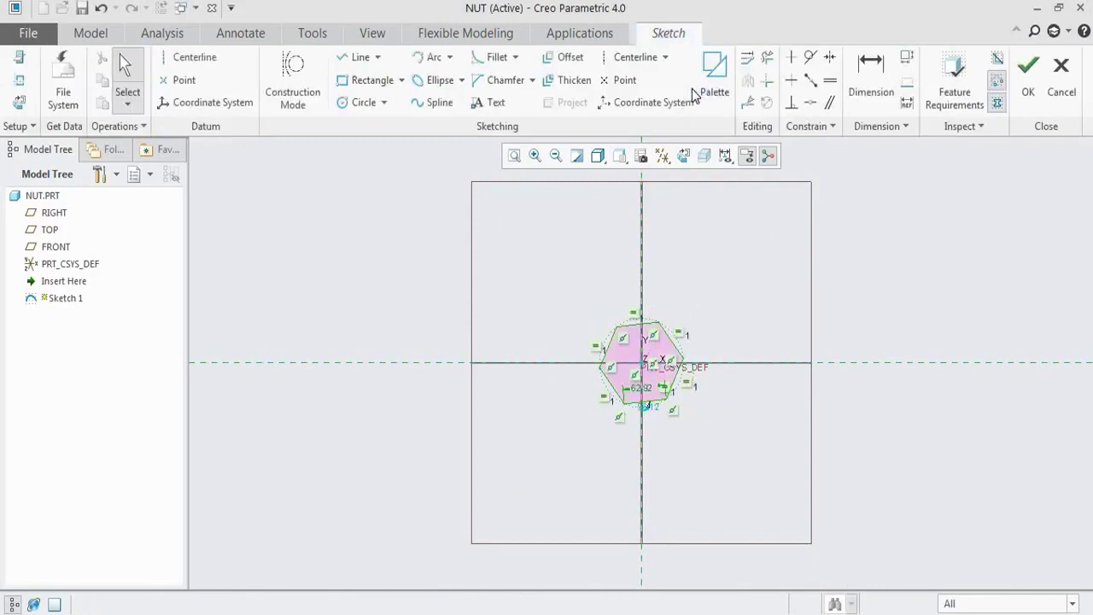
- Make the hexagon's upper-right vertex coincident with the vertical reference line and finish the sketch
{"action": "left_click", "coordinate": [811, 102]}
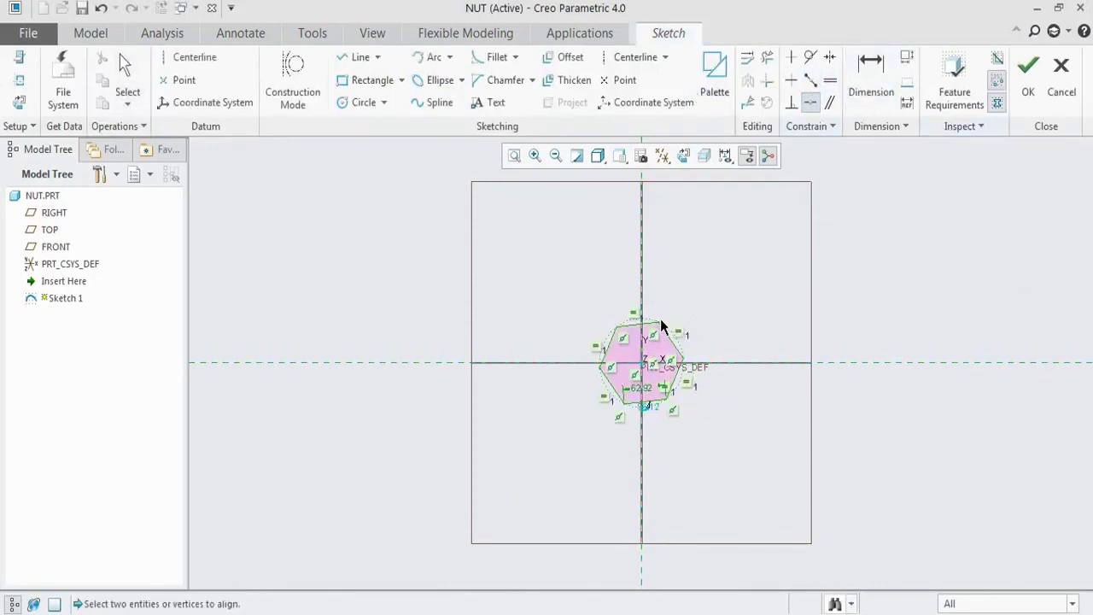
{"action": "left_click", "coordinate": [660, 323]}
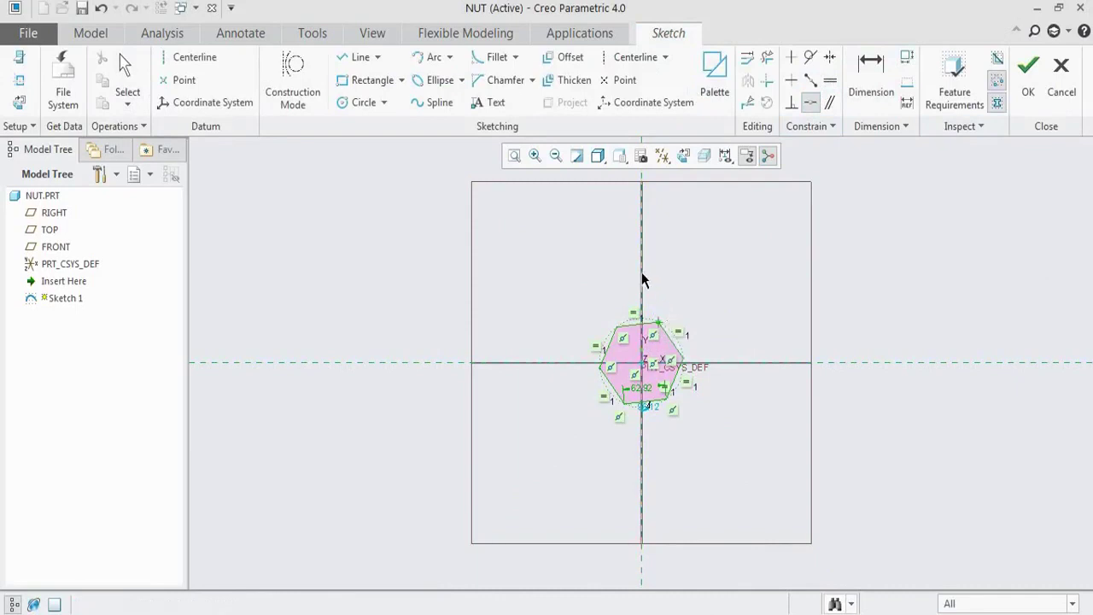
{"action": "left_click", "coordinate": [642, 282]}
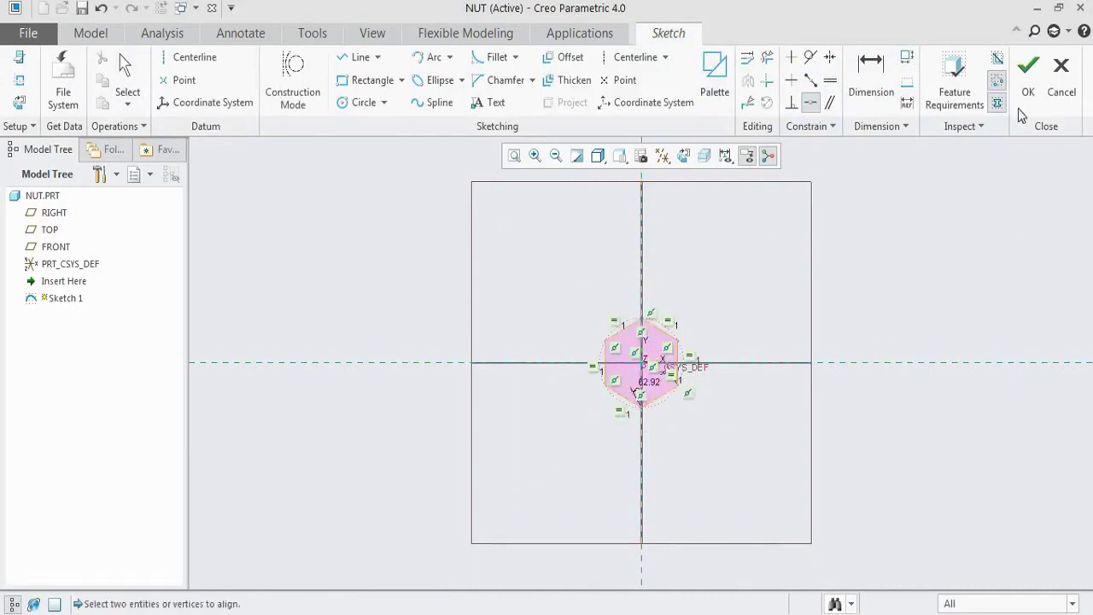
{"action": "left_click", "coordinate": [1028, 69]}
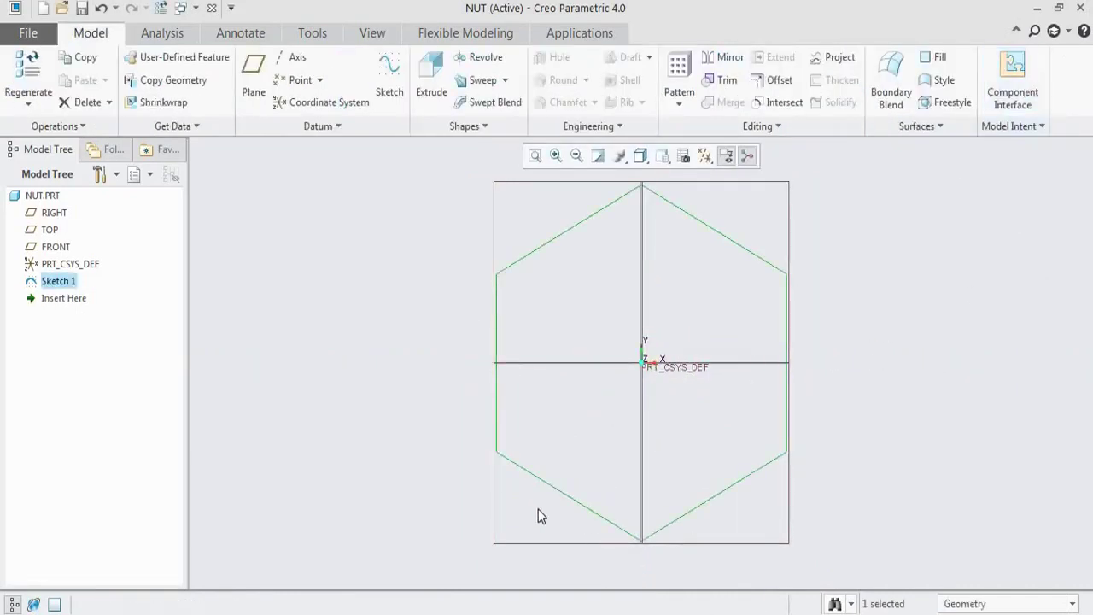
- Reopen the hexagon sketch for editing and check the nut's width across flats in the Adobe Reader drawing
{"action": "right_click", "coordinate": [58, 281]}
{"action": "left_click", "coordinate": [90, 204]}
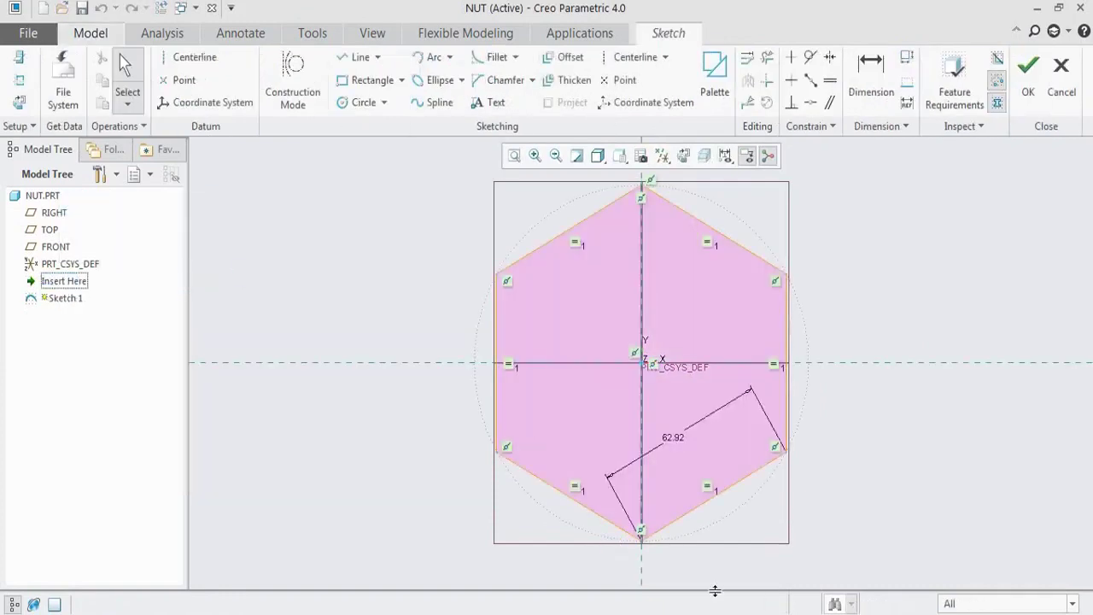
{"action": "left_click", "coordinate": [592, 553]}
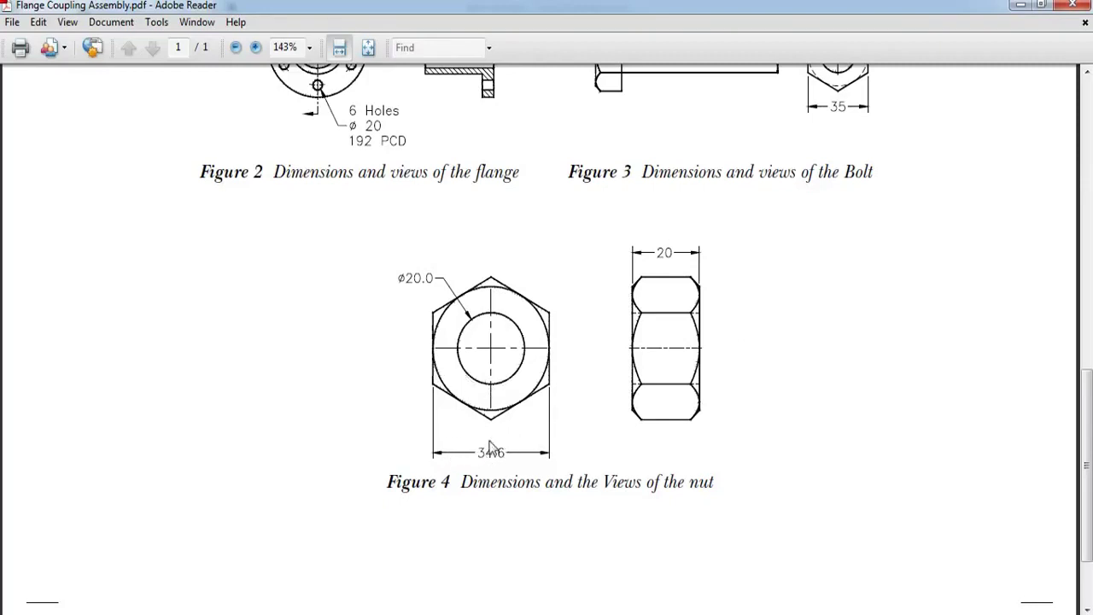
{"action": "key", "text": "alt+Tab"}
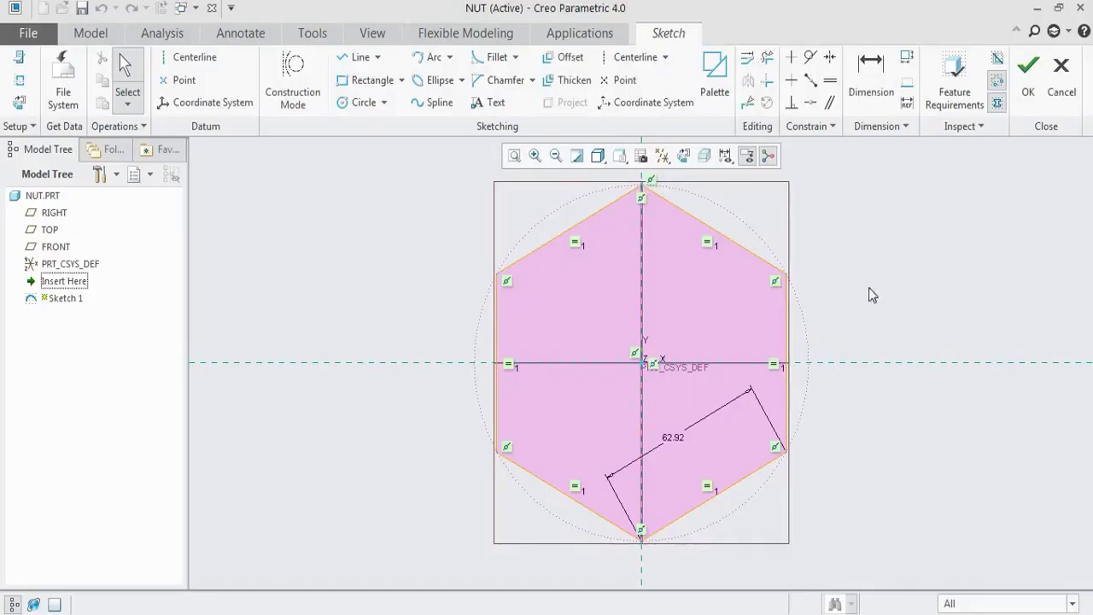
- Dimension the hexagon between its two vertical sides as 34.6 mm, deleting the conflicting side-length dimension
{"action": "left_click", "coordinate": [871, 71]}
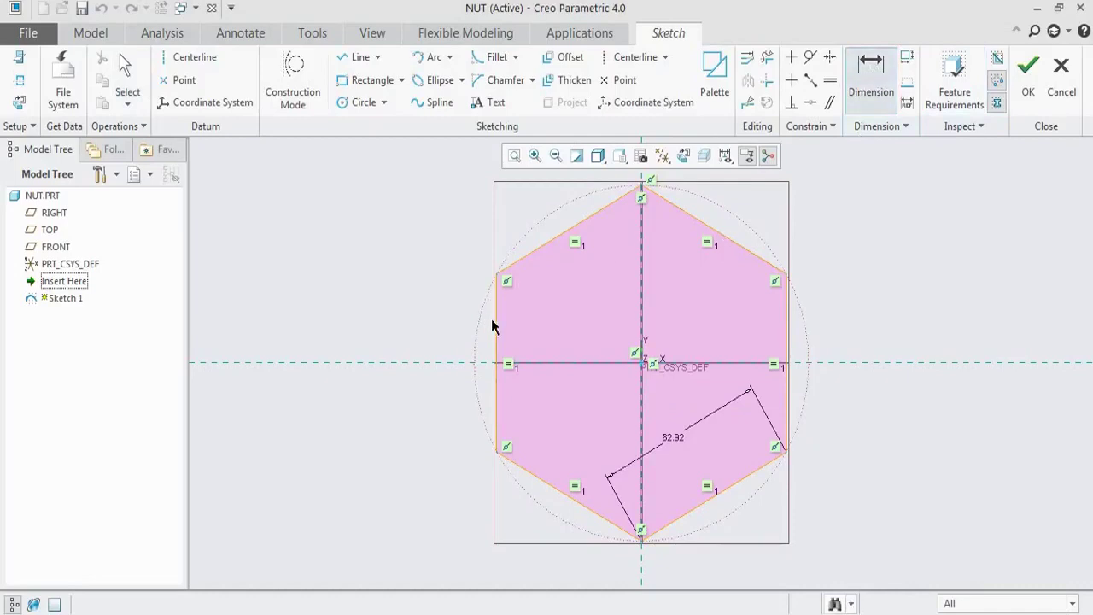
{"action": "left_click", "coordinate": [497, 317]}
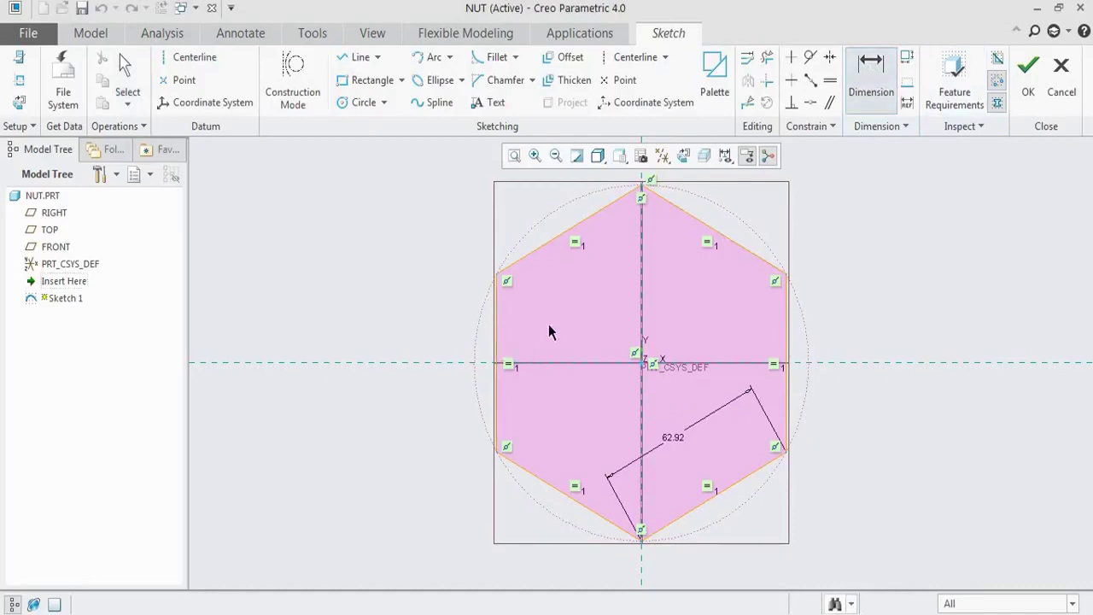
{"action": "left_click", "coordinate": [786, 318]}
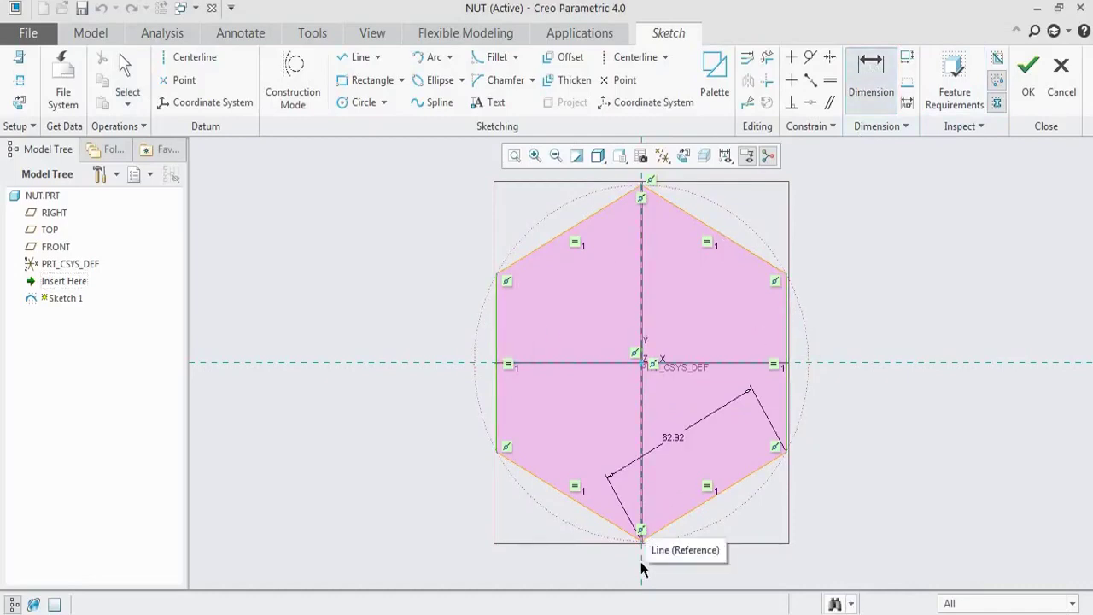
{"action": "middle_click", "coordinate": [641, 569]}
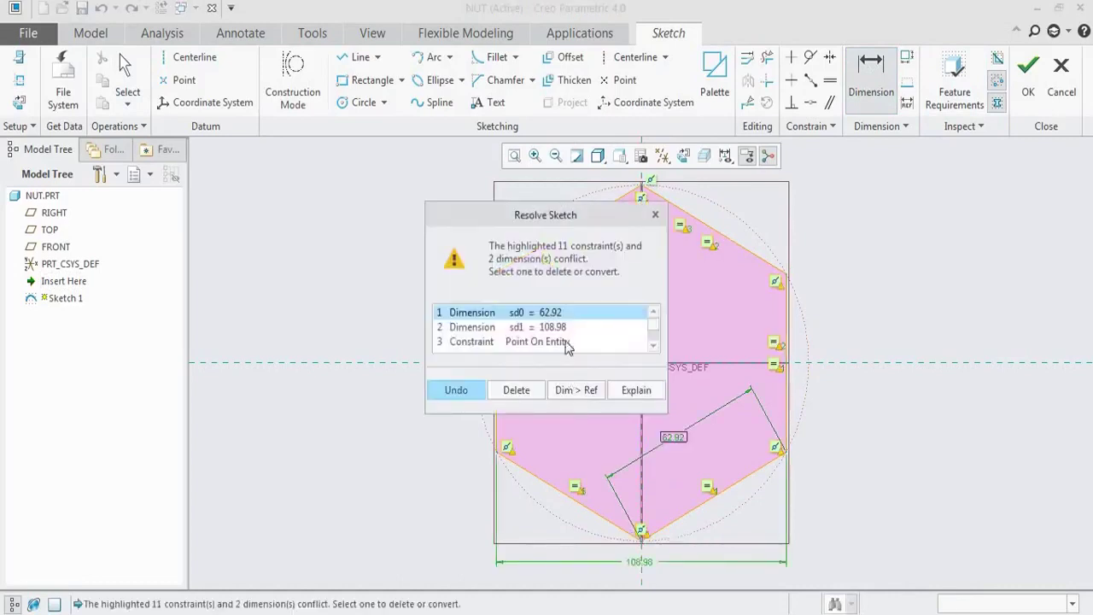
{"action": "left_click", "coordinate": [532, 391]}
{"action": "type", "text": "34."}
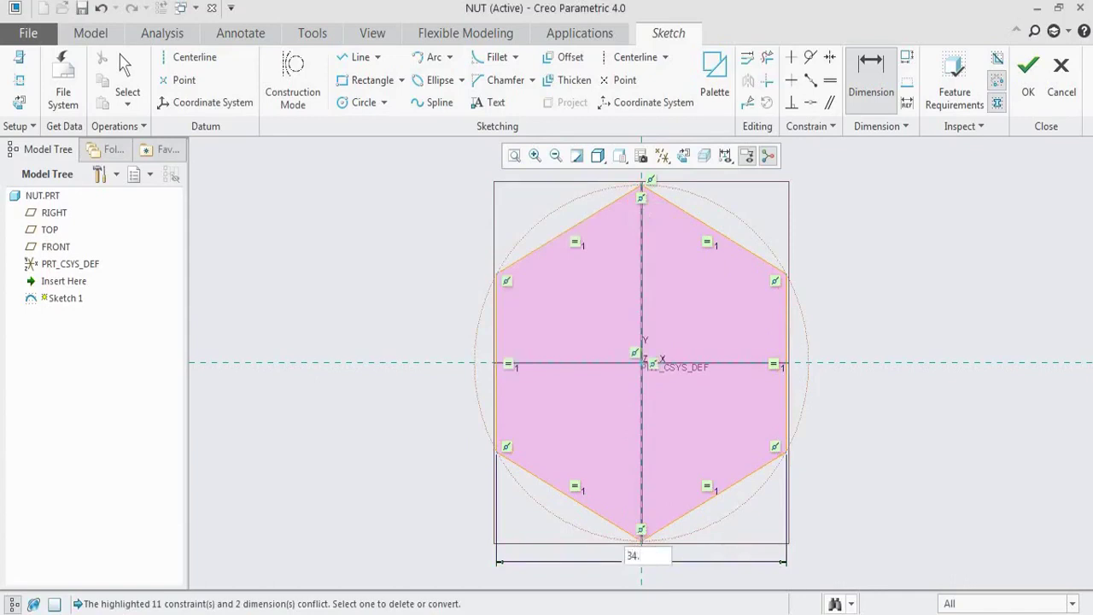
{"action": "type", "text": "6"}
{"action": "key", "text": "Return"}
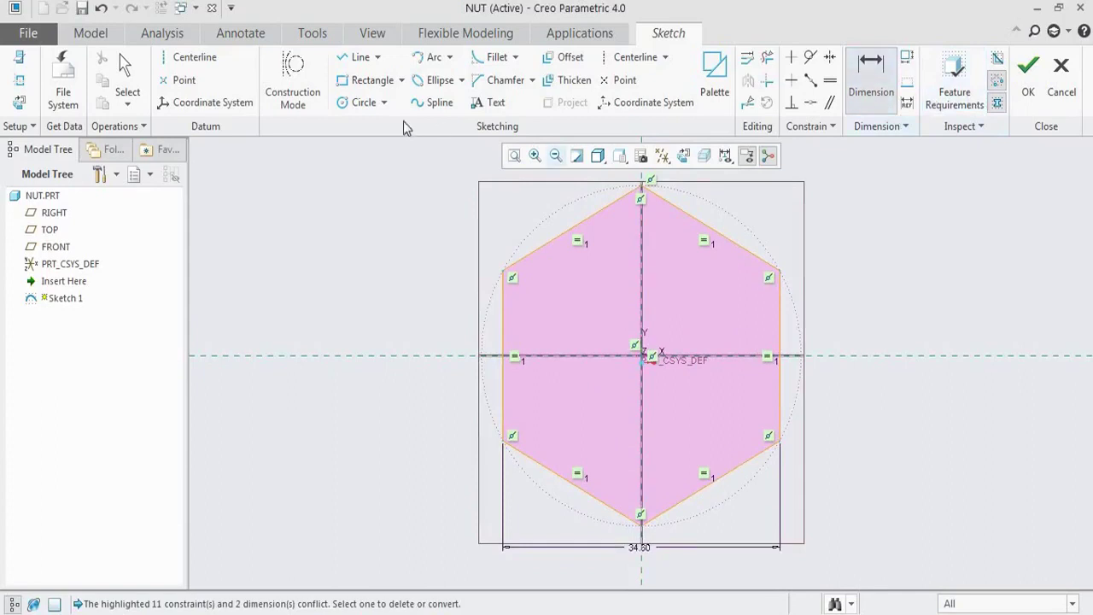
- Add a circle centred on the origin inside the hexagon with a diameter of 20 mm and finish the sketch
{"action": "left_click", "coordinate": [352, 103]}
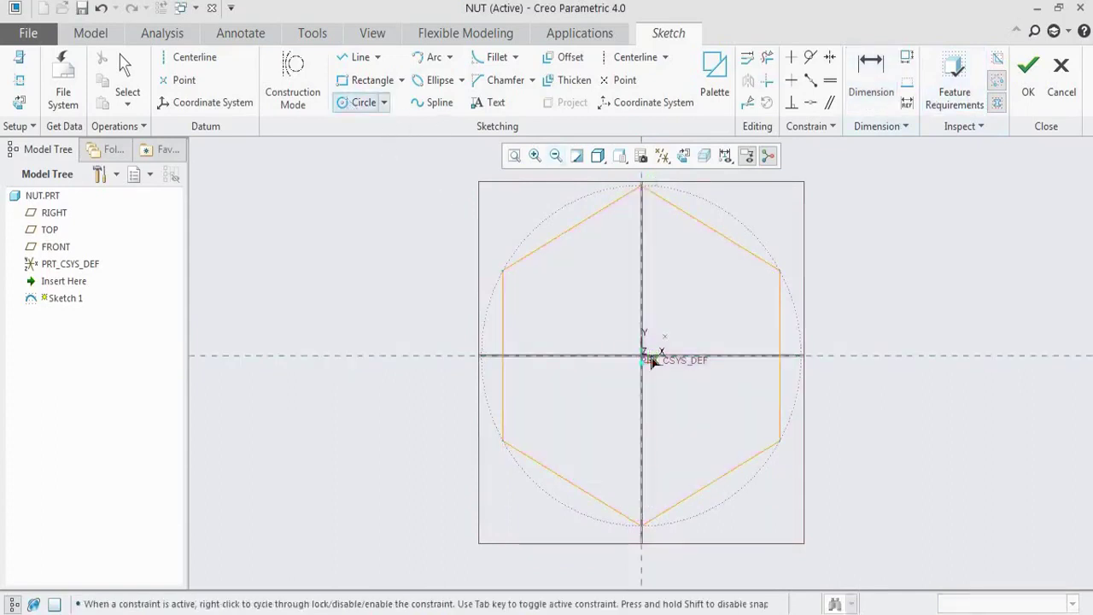
{"action": "left_click", "coordinate": [643, 355]}
{"action": "left_click", "coordinate": [660, 402]}
{"action": "middle_click", "coordinate": [738, 392]}
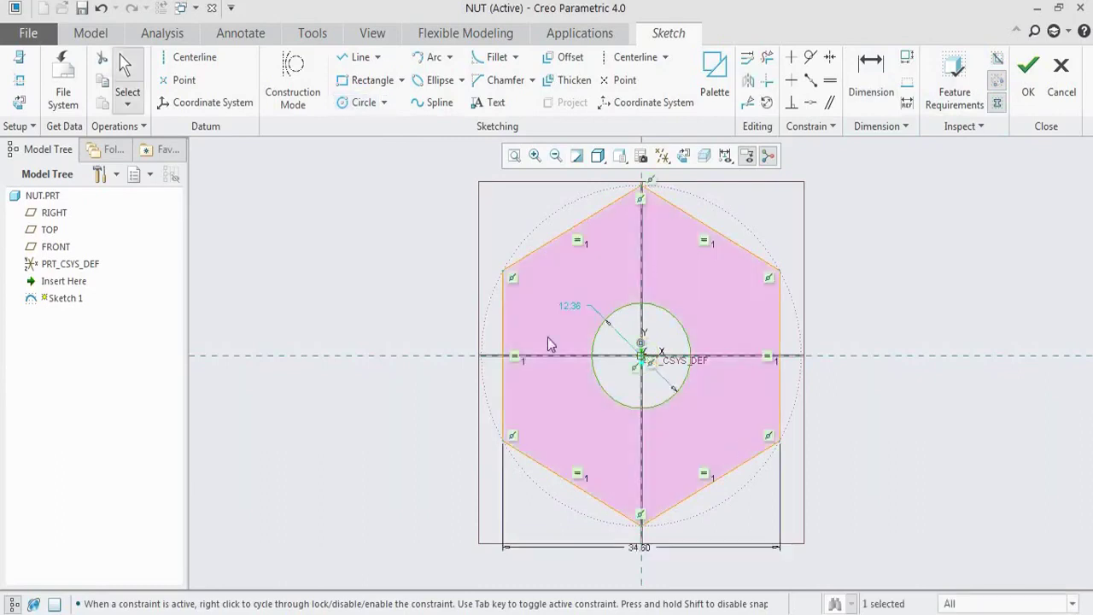
{"action": "double_click", "coordinate": [570, 309]}
{"action": "type", "text": "20"}
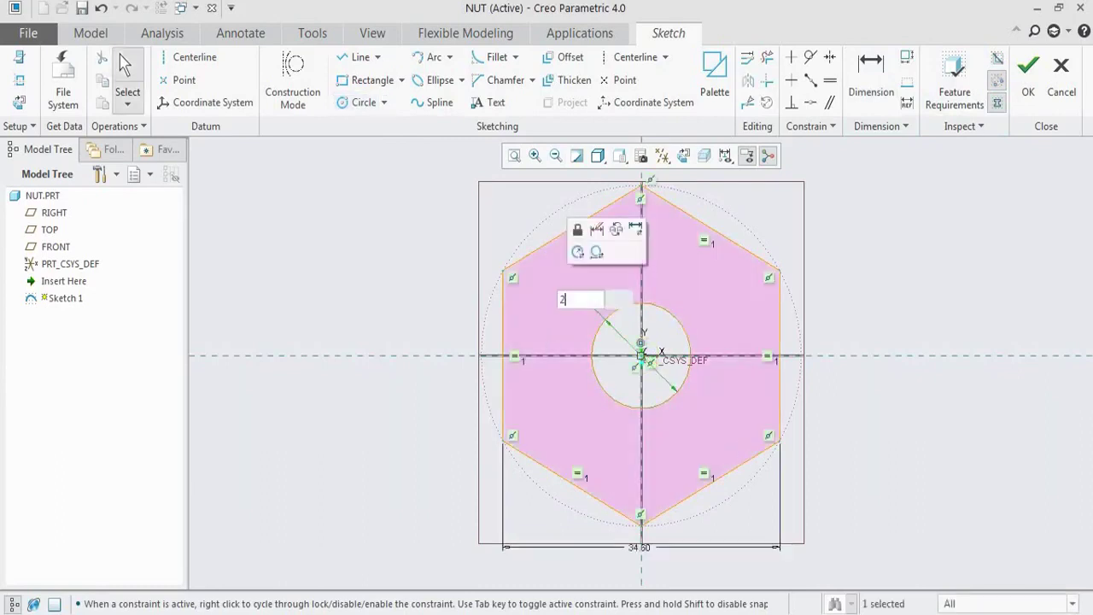
{"action": "key", "text": "Return"}
{"action": "left_click", "coordinate": [1028, 75]}
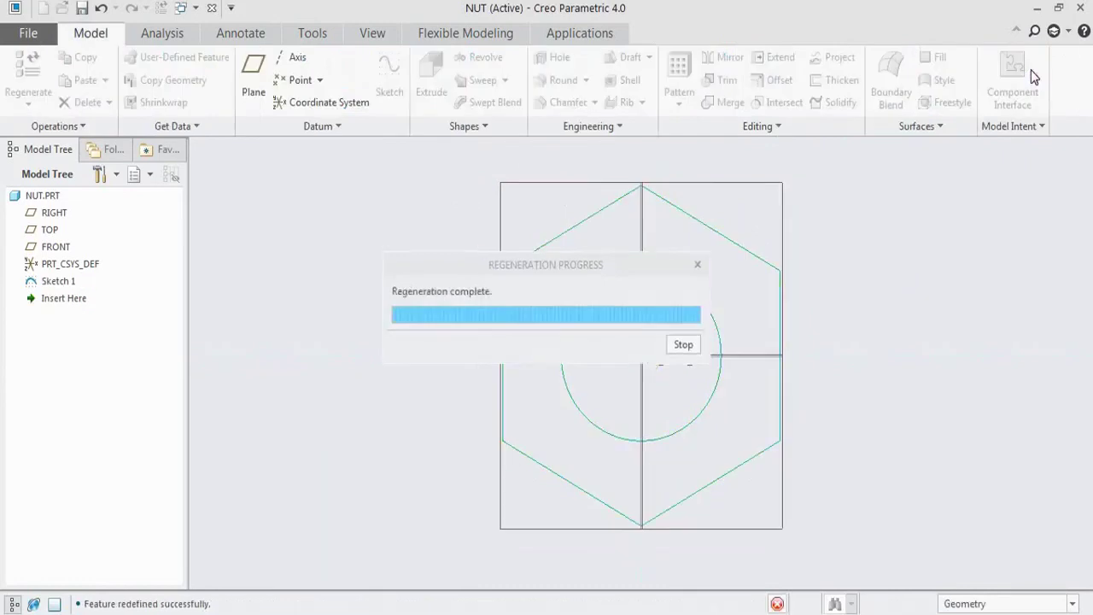
- Extrude the hexagon and hole sketch to a depth of 20 mm, checking the nut's thickness in the Adobe Reader drawing
{"action": "mouse_move", "coordinate": [727, 332]}
{"action": "middle_mouse_down"}
{"action": "mouse_move", "coordinate": [781, 342]}
{"action": "mouse_move", "coordinate": [767, 340]}
{"action": "middle_mouse_up"}
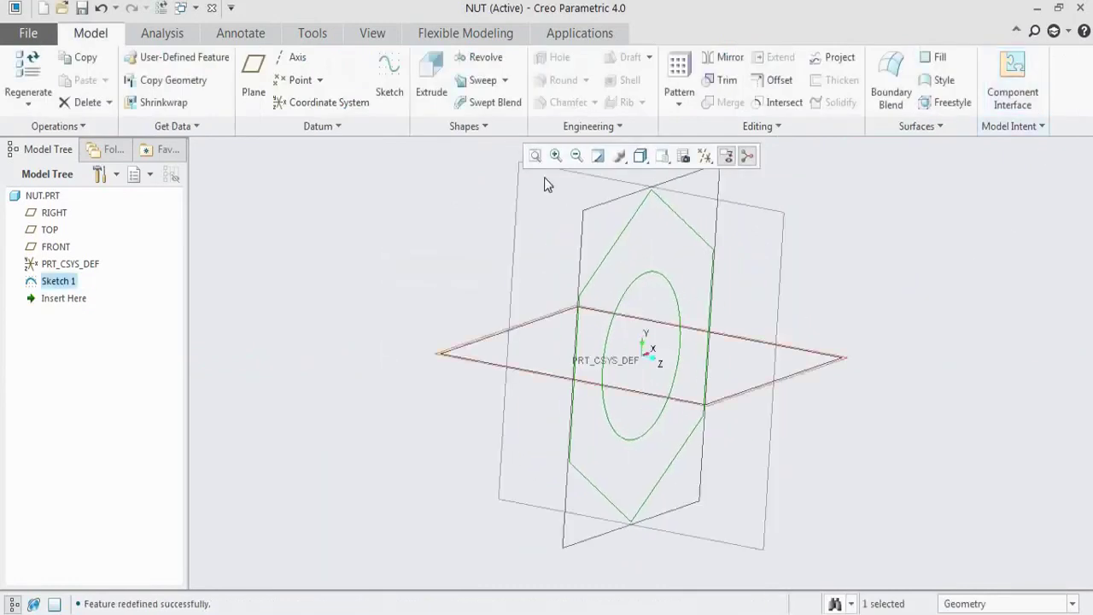
{"action": "left_click", "coordinate": [429, 82]}
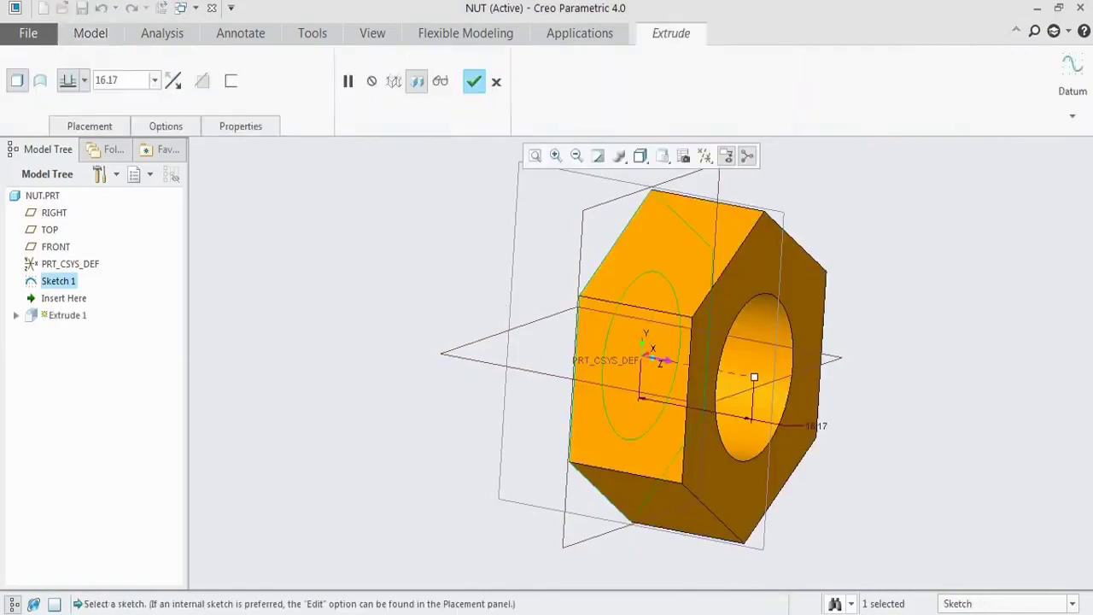
{"action": "key", "text": "alt+Tab"}
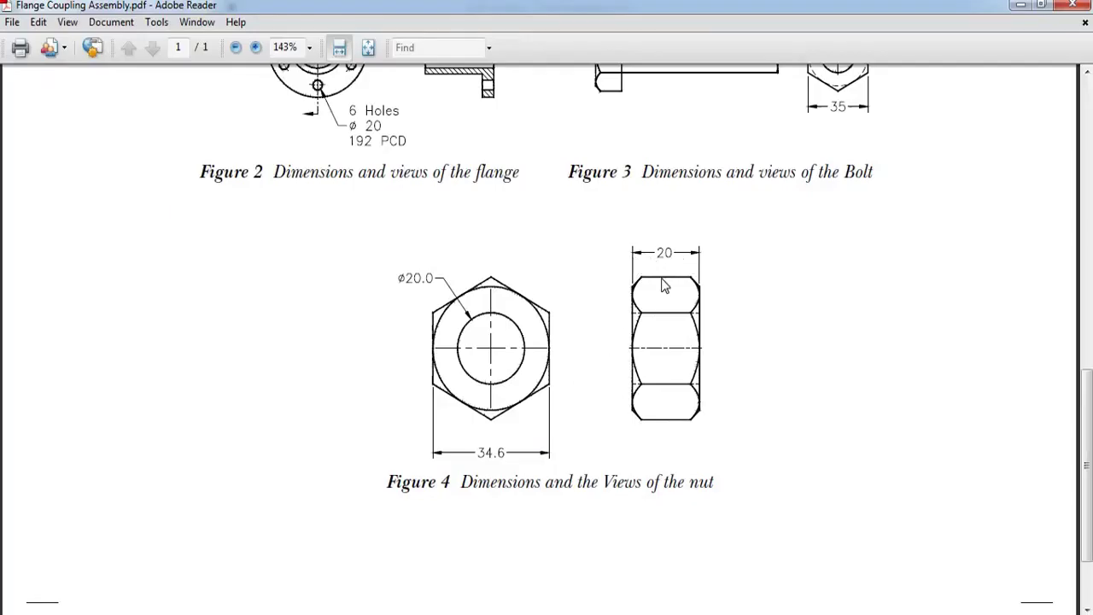
{"action": "scroll", "coordinate": [678, 239], "scroll_direction": "up", "scroll_amount": 3}
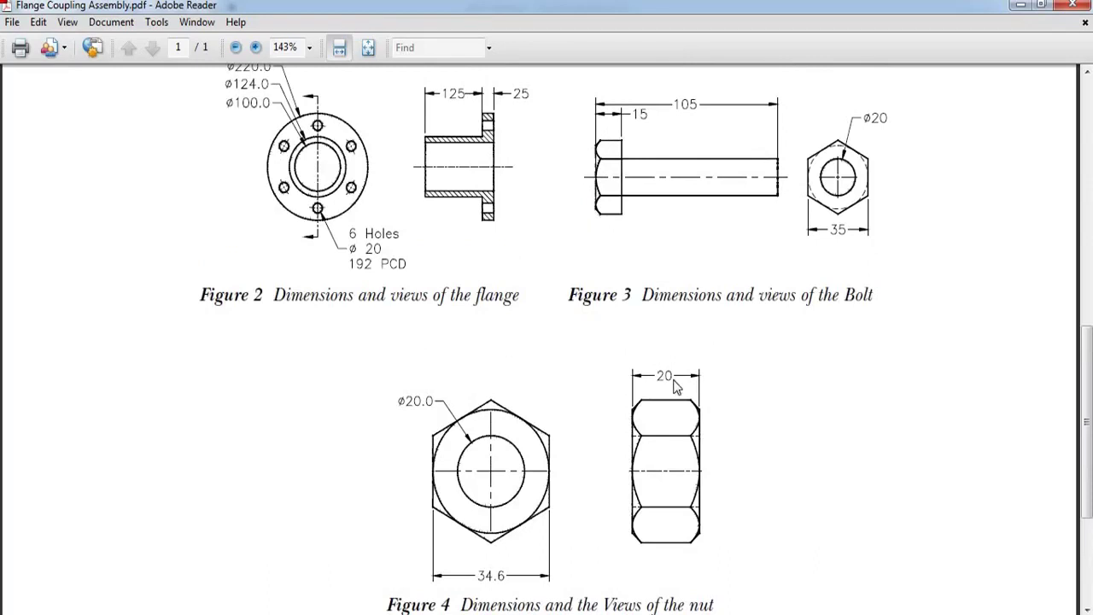
{"action": "scroll", "coordinate": [671, 380], "scroll_direction": "down", "scroll_amount": 4}
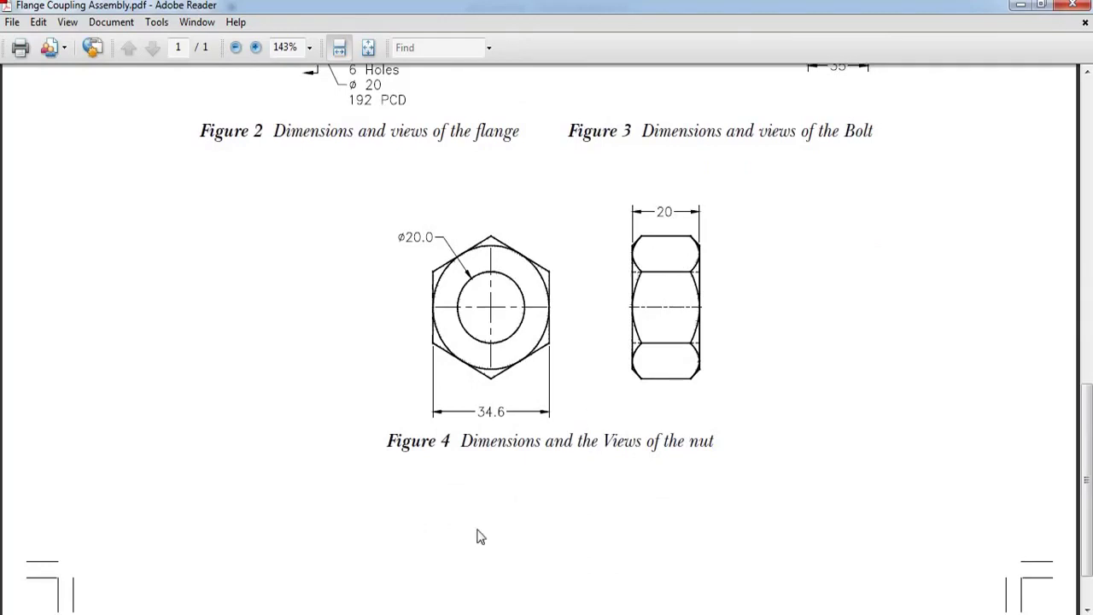
{"action": "key", "text": "alt+Tab"}
{"action": "double_click", "coordinate": [119, 80]}
{"action": "type", "text": "20"}
{"action": "key", "text": "Return"}
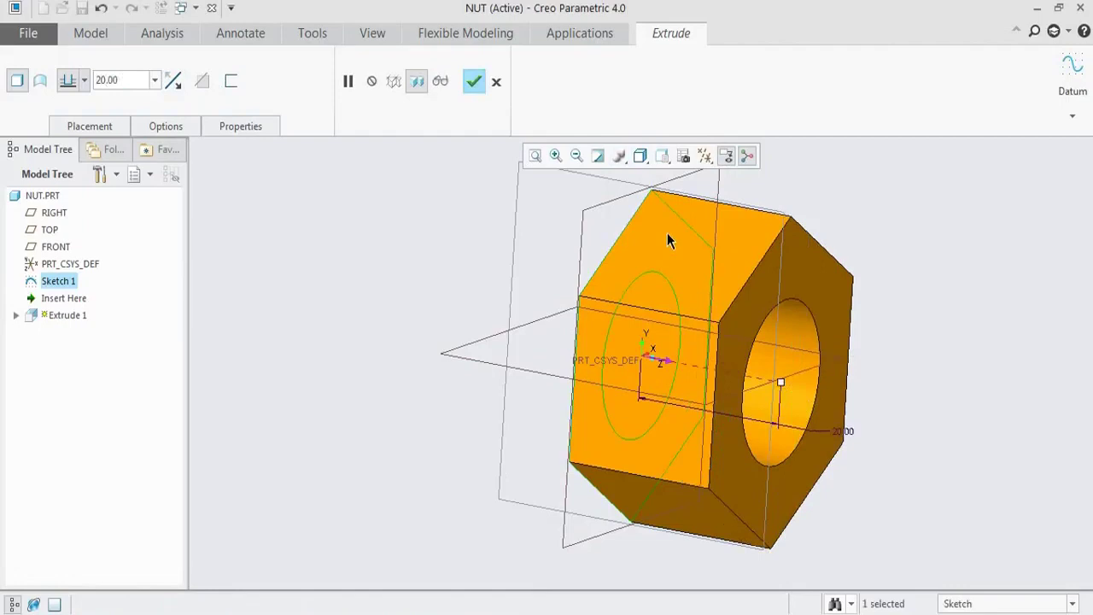
{"action": "middle_click_drag", "start_coordinate": [671, 243], "coordinate": [673, 237]}
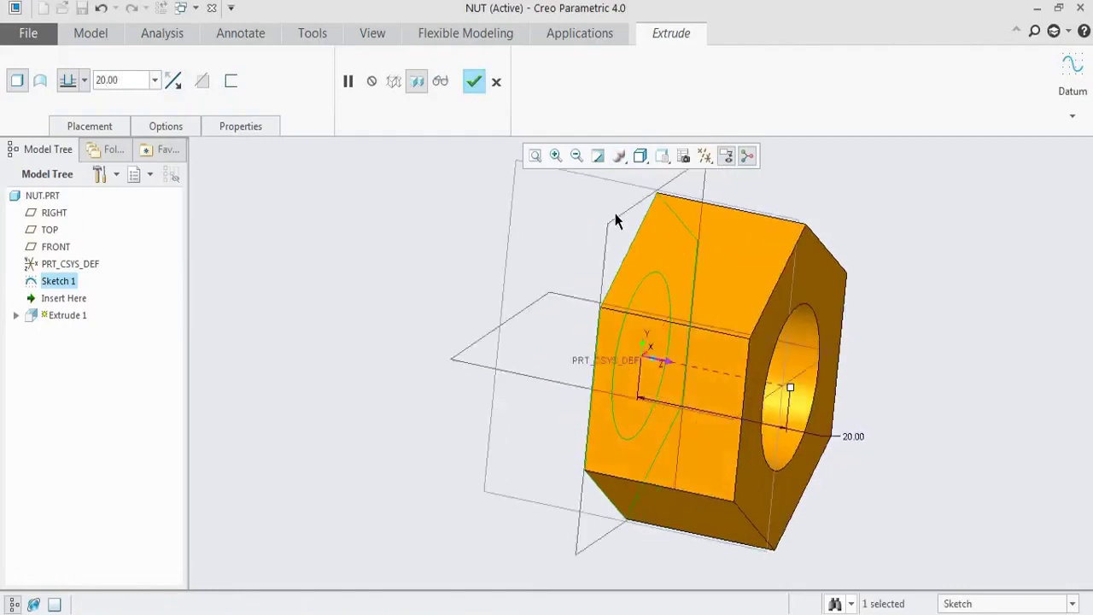